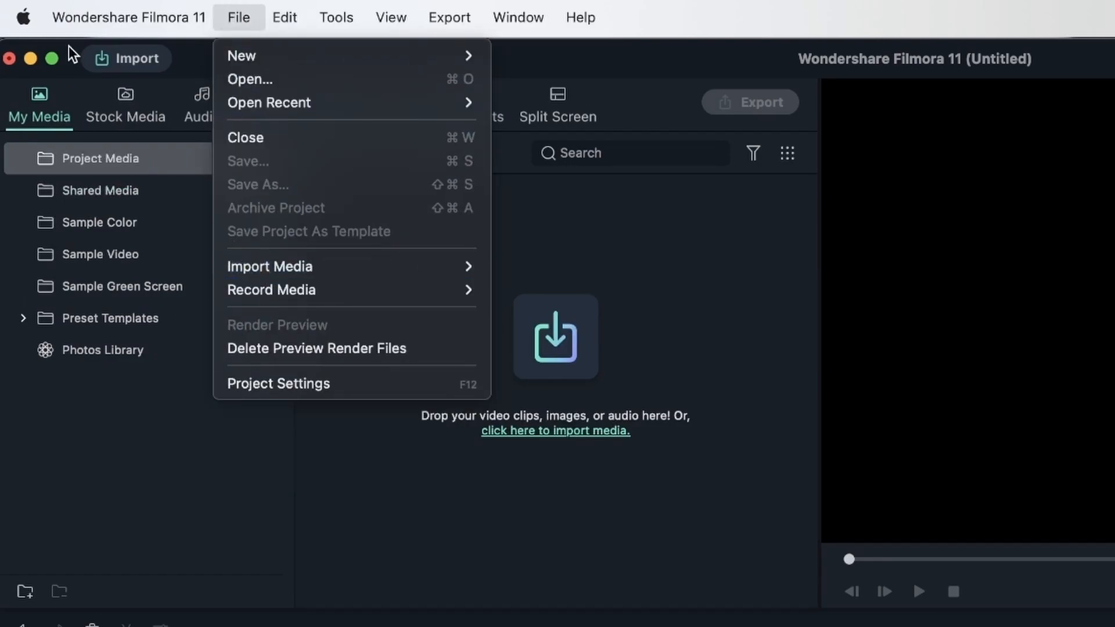
Open the program preferences, move the window clear of the preview, and examine the Performance settings.
mouse_move(137, 23)
left_click(113, 59)
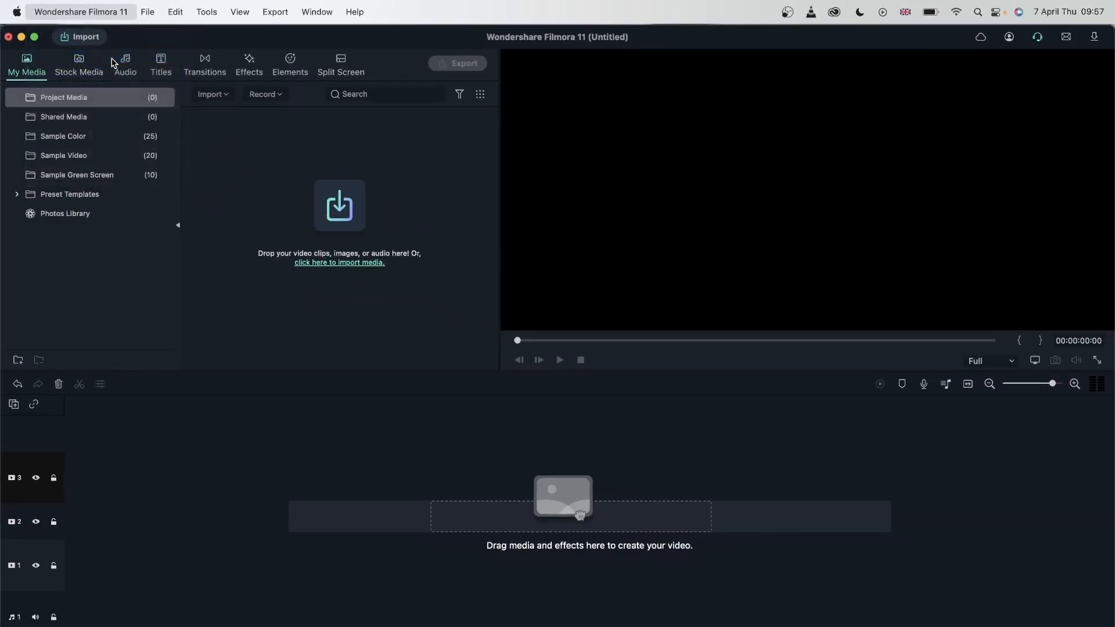
left_click_drag(589, 80, 533, 65)
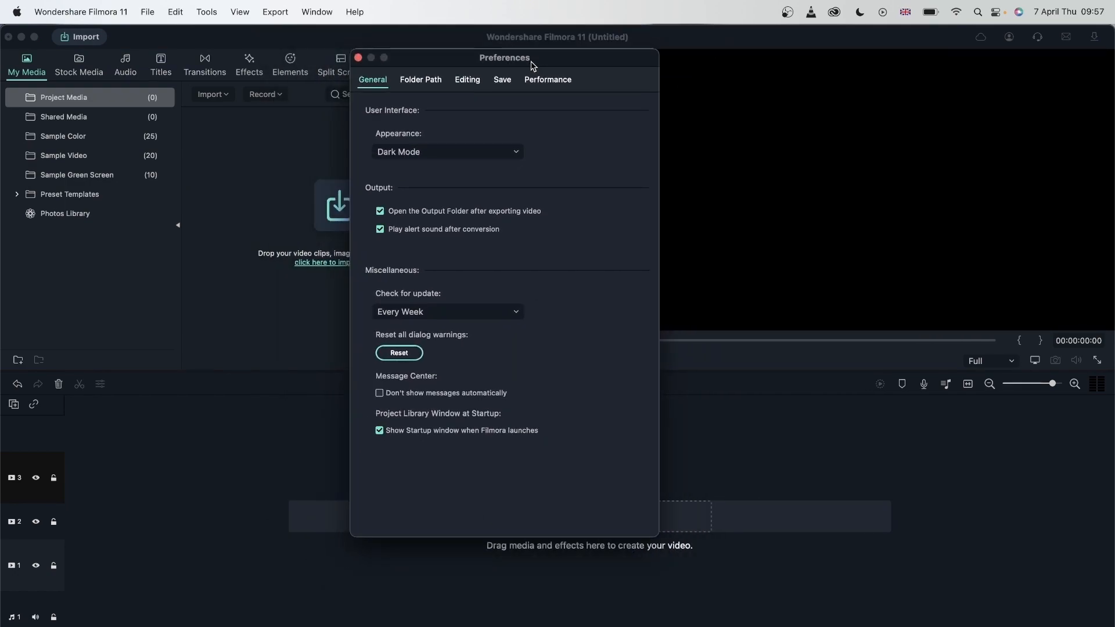
left_click(548, 81)
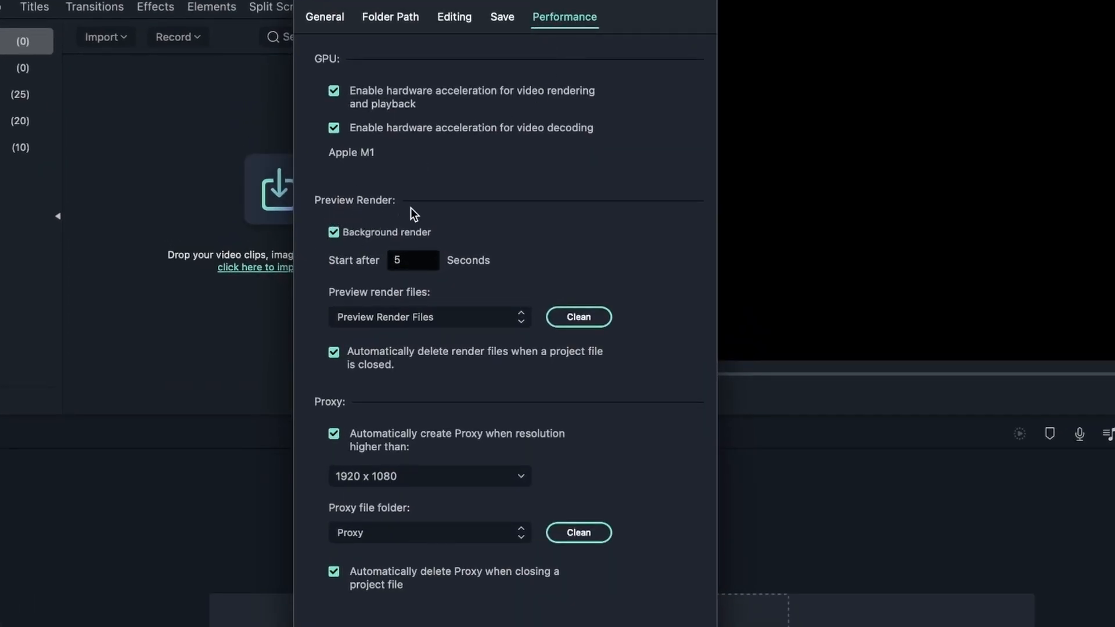
Set the interface appearance to Light Mode in the General preferences.
left_click(331, 17)
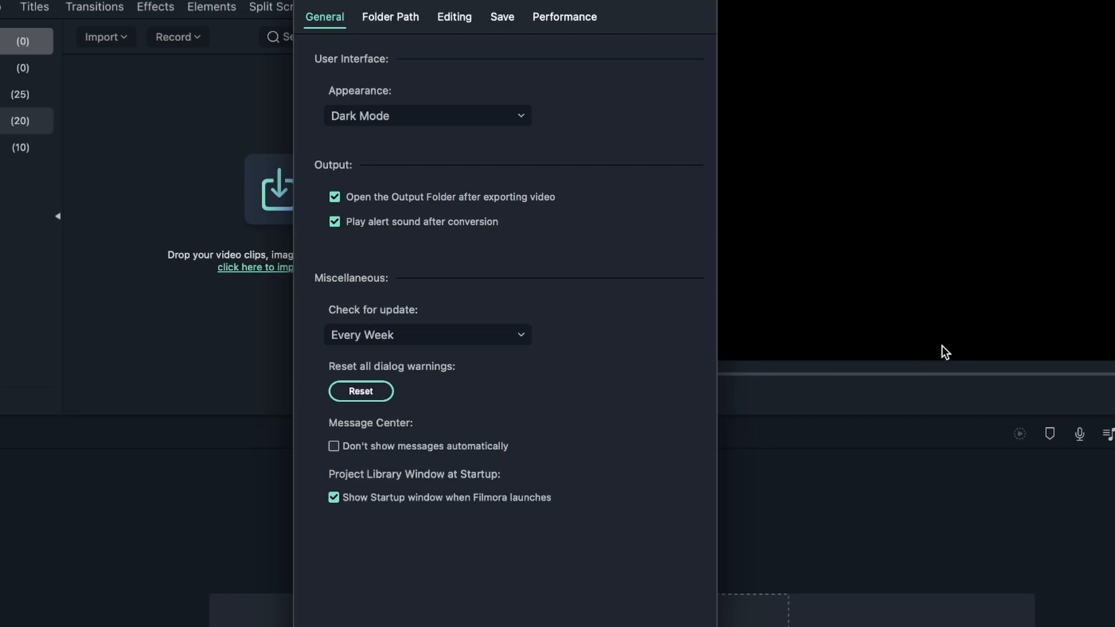
left_click(514, 118)
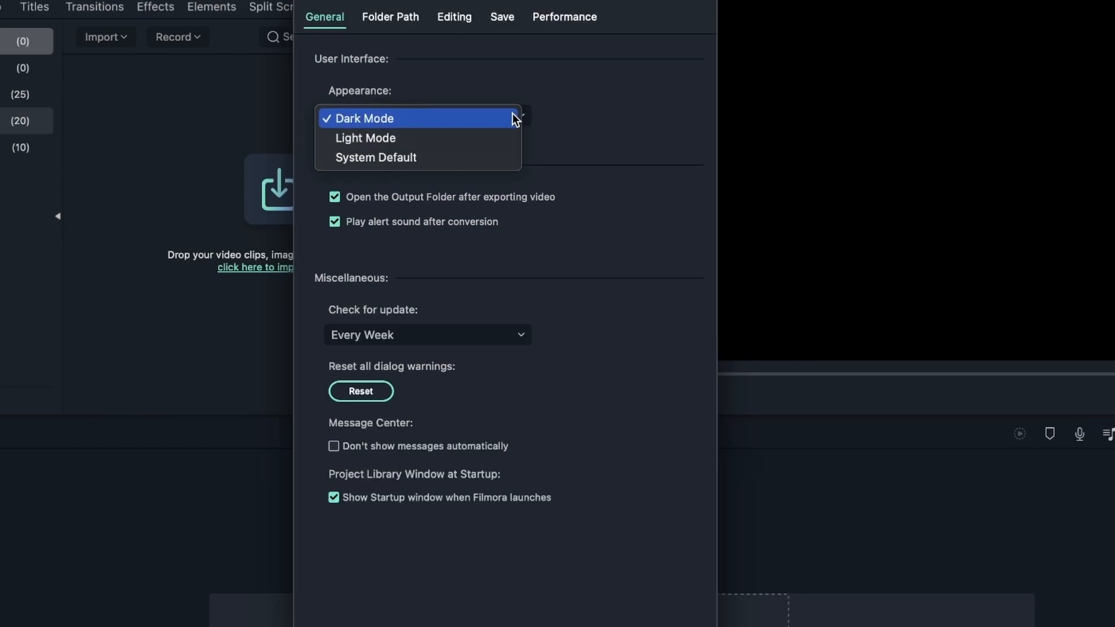
left_click(508, 137)
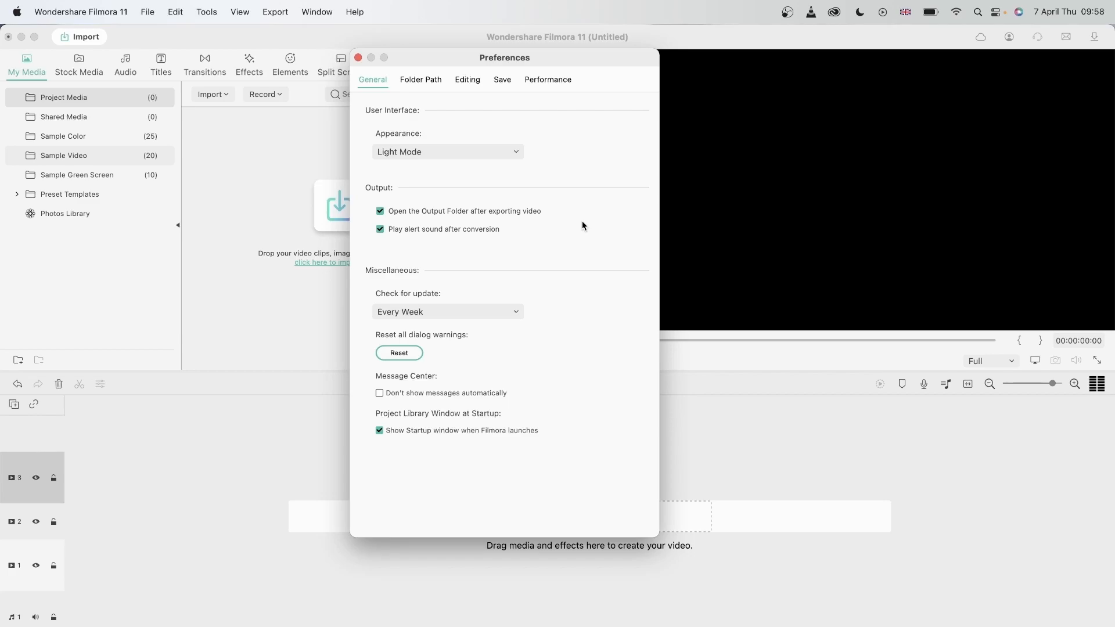
Set the interface appearance to System Default and close the preferences.
left_click(497, 154)
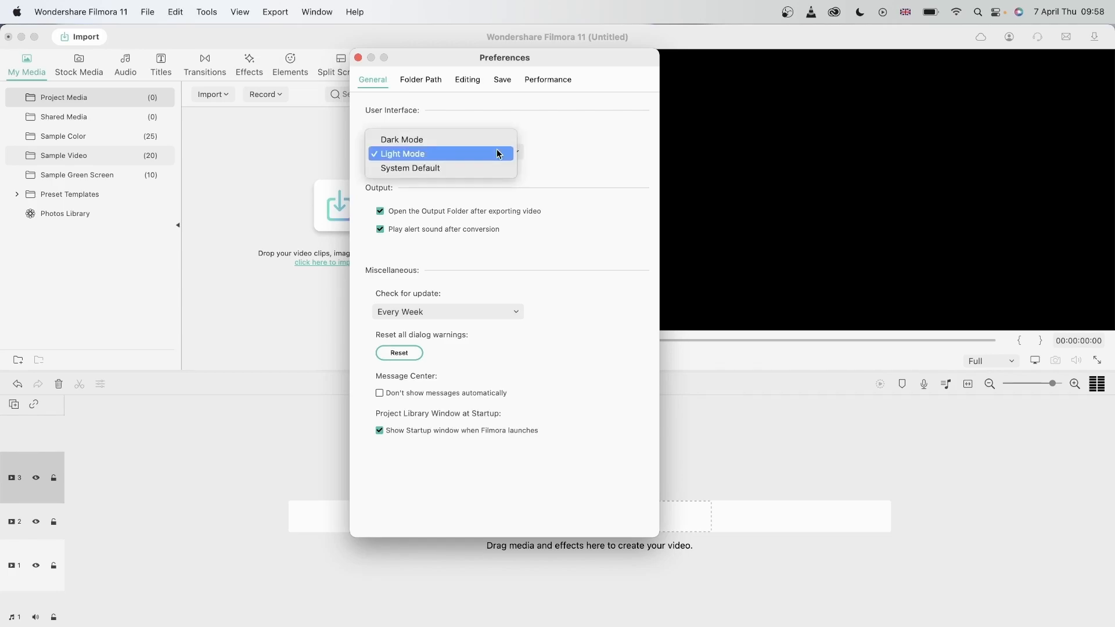
left_click(430, 169)
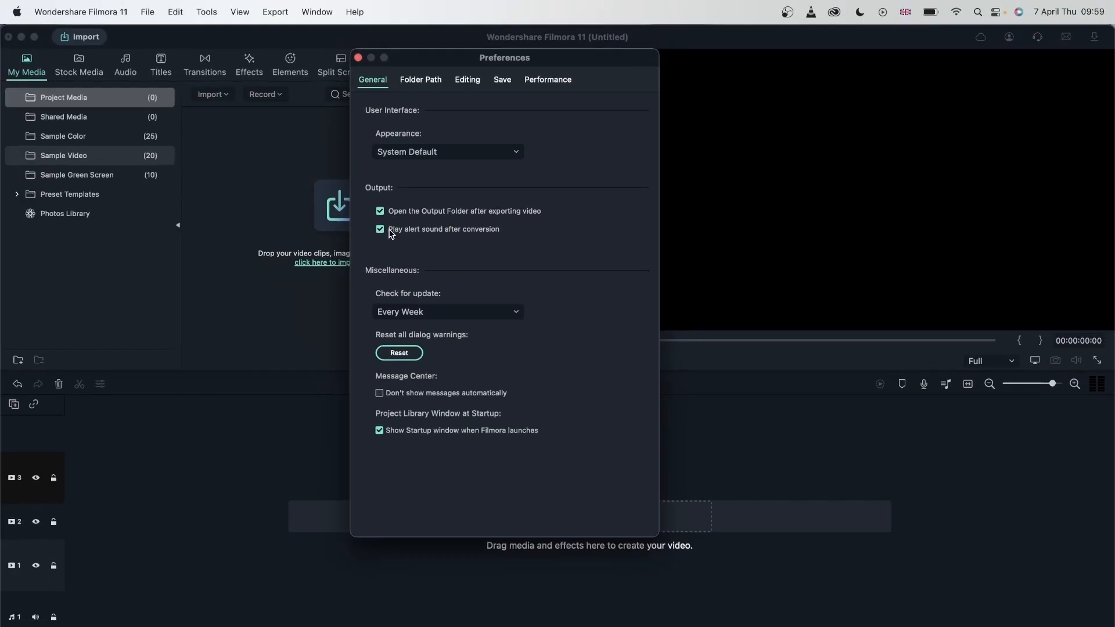
left_click(358, 58)
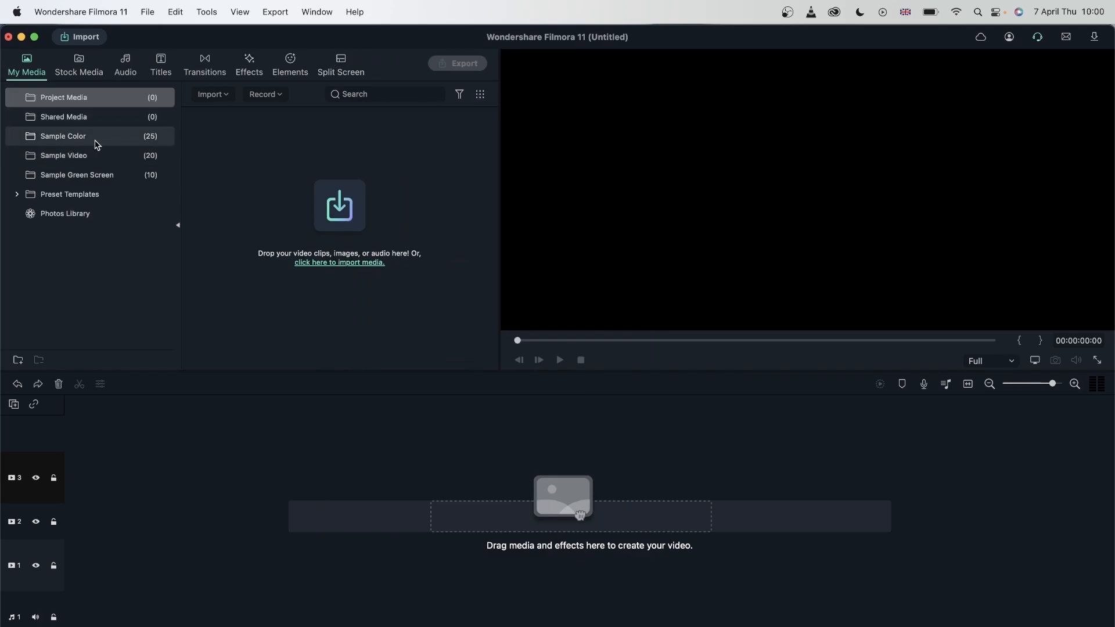
Place the Gradient 2 sample color at the start of video track 2 and export it to the Desktop as a MOV named My Video.
left_click(79, 139)
left_click_drag(455, 204, 67, 514)
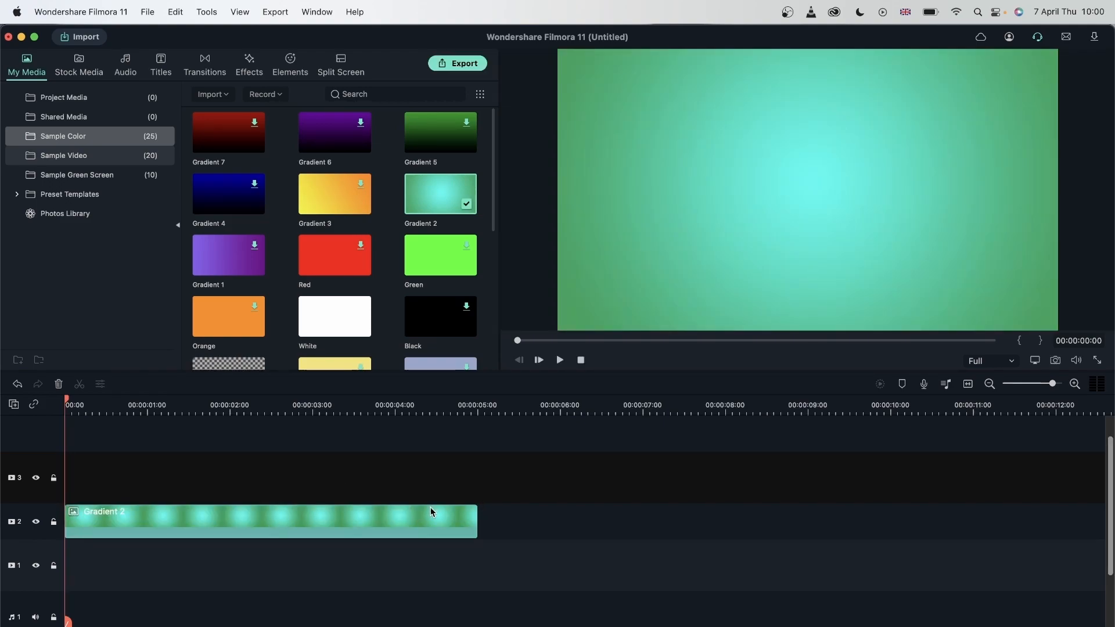
left_click(462, 64)
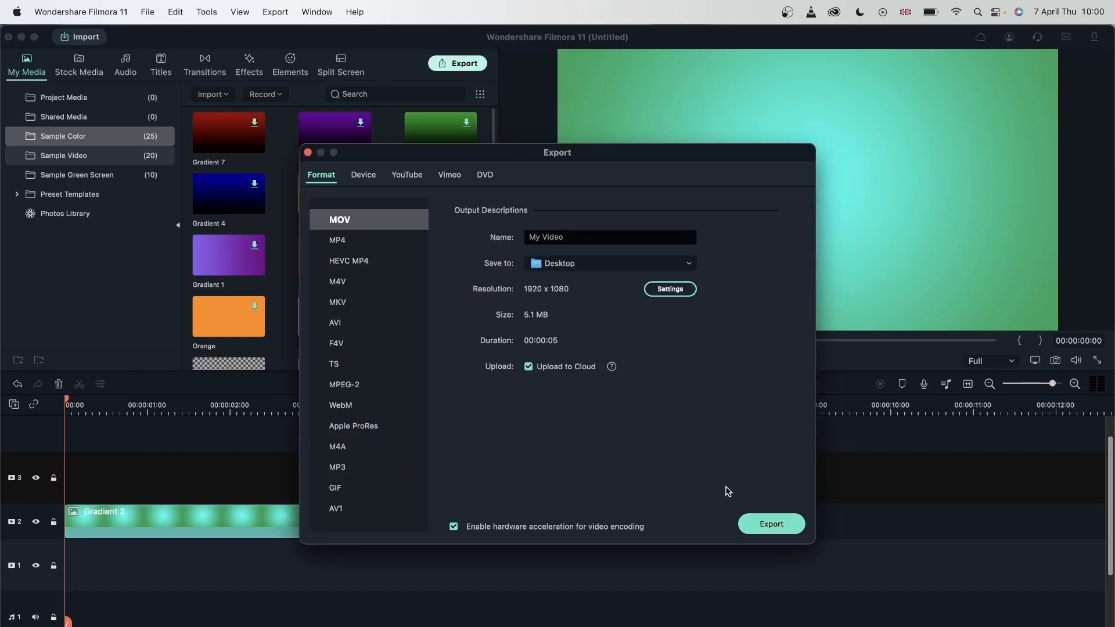
left_click(784, 526)
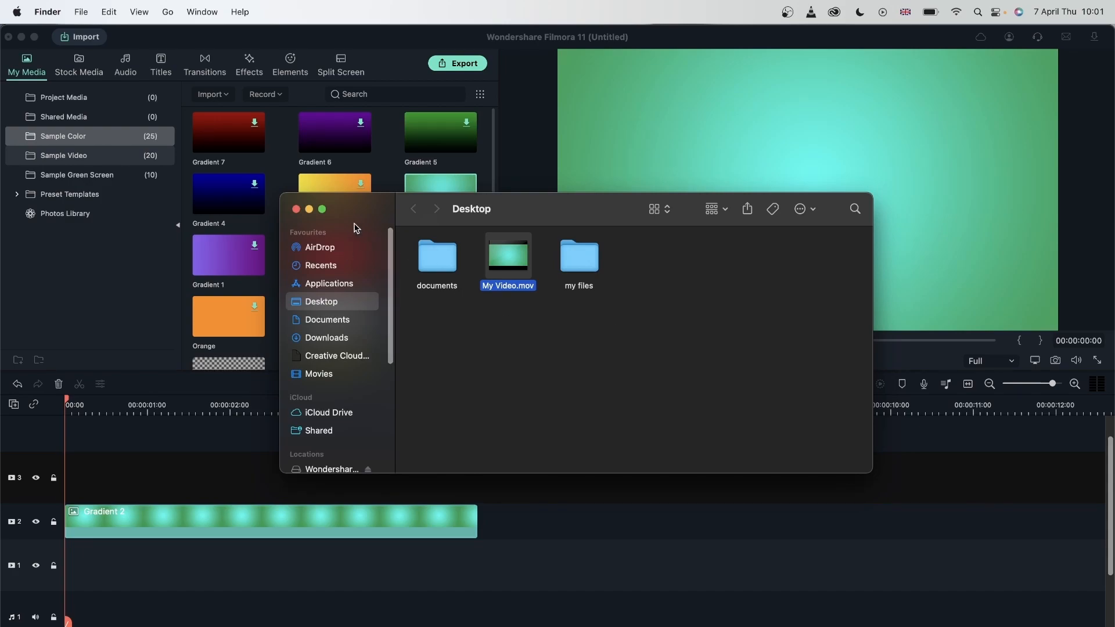
left_click(297, 211)
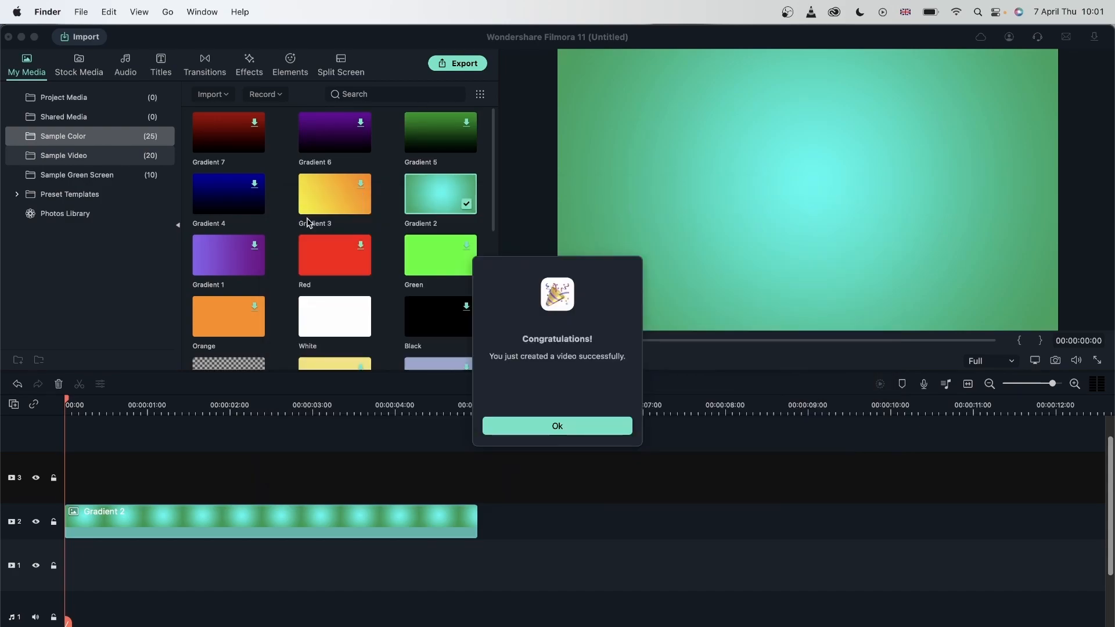
left_click(559, 426)
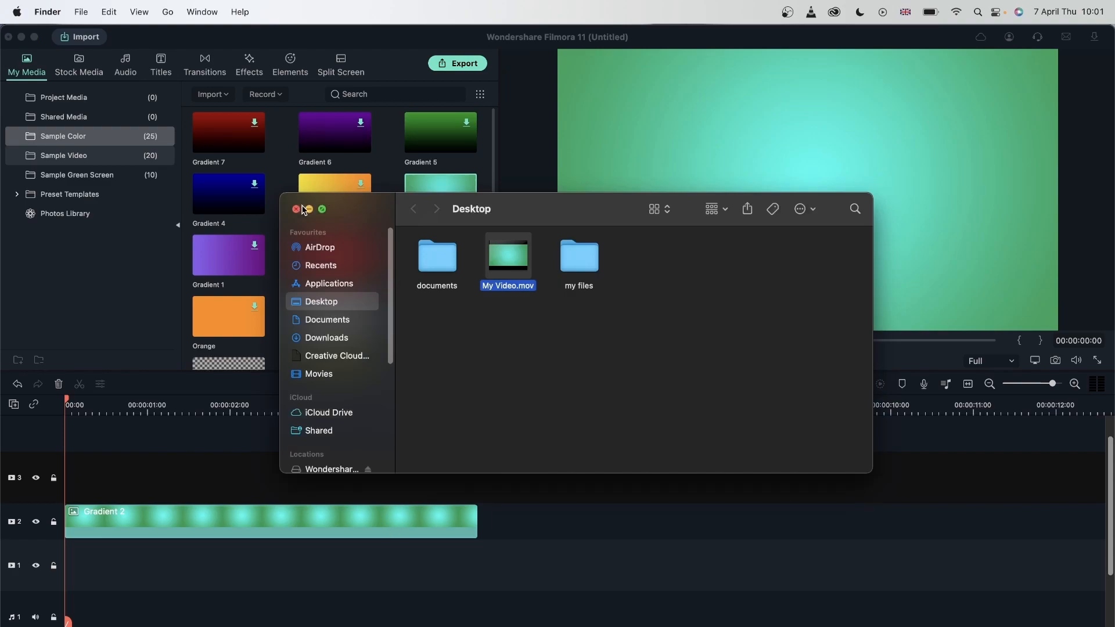
left_click(296, 211)
Delete the Gradient 2 clip from the timeline.
left_click(409, 520)
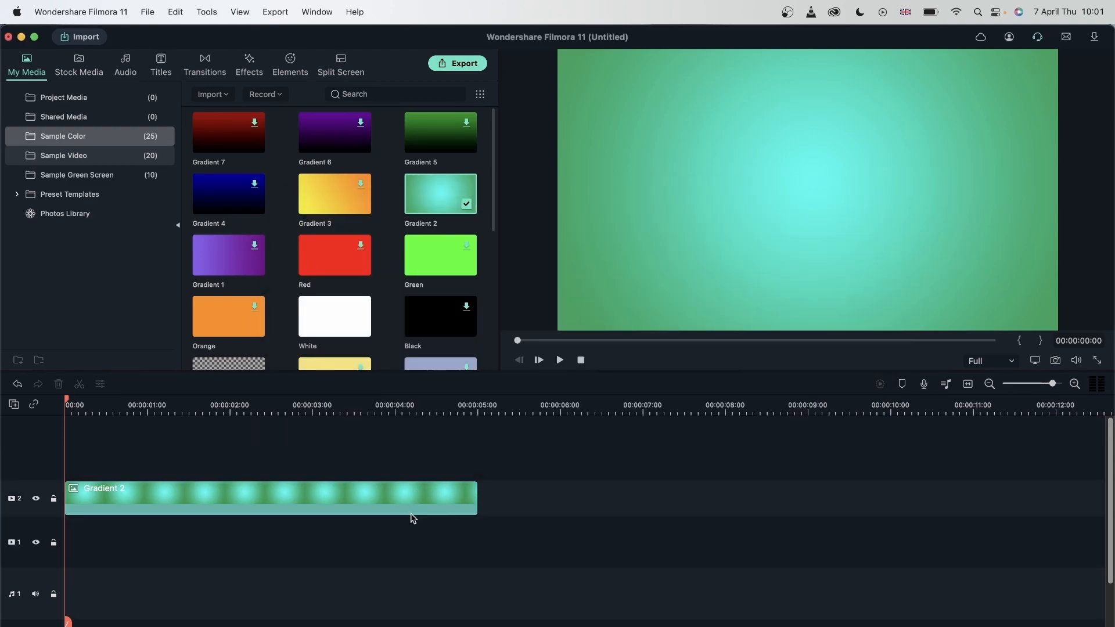
left_click(413, 506)
key("Delete")
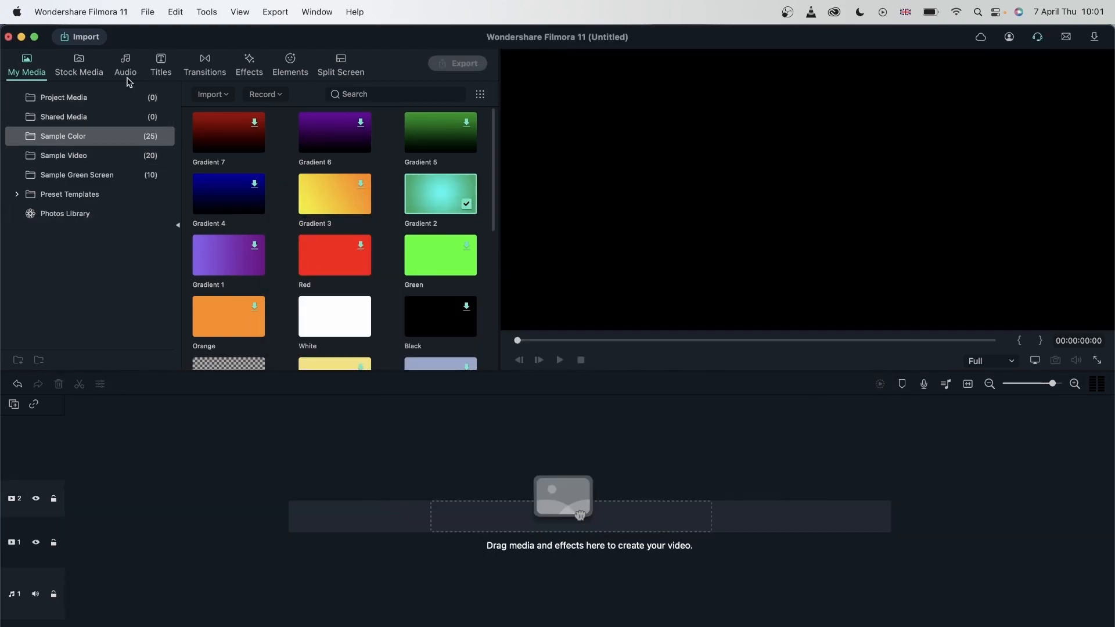
Reopen the preferences and examine the available update-check frequencies in the General settings.
left_click(99, 4)
left_click(60, 56)
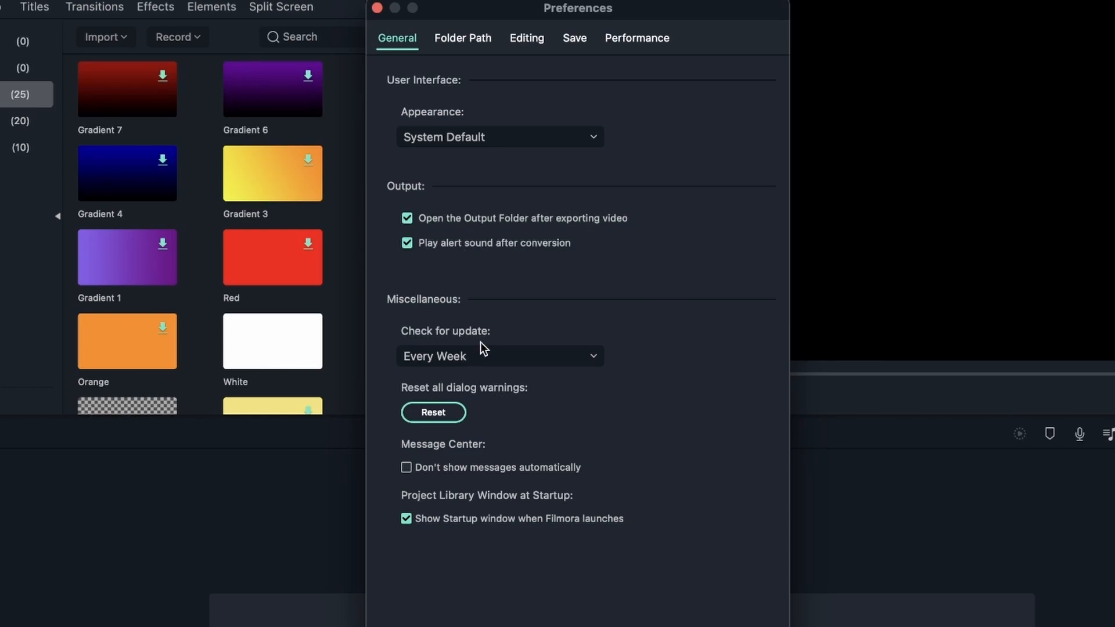
left_click(593, 356)
left_click(697, 396)
left_click(576, 358)
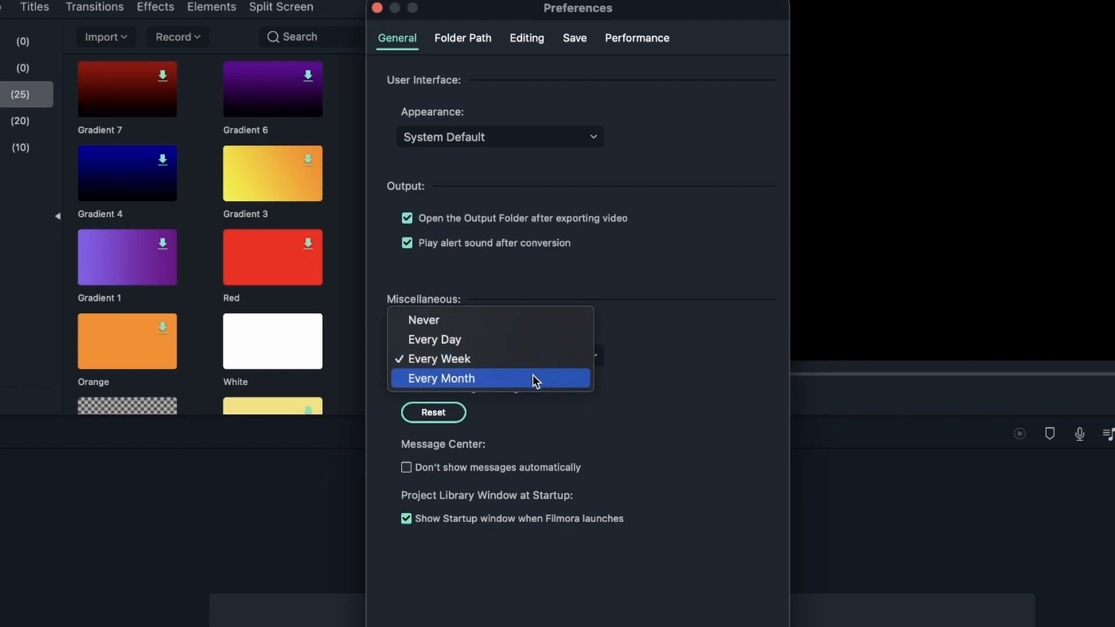
left_click(657, 344)
left_click(577, 354)
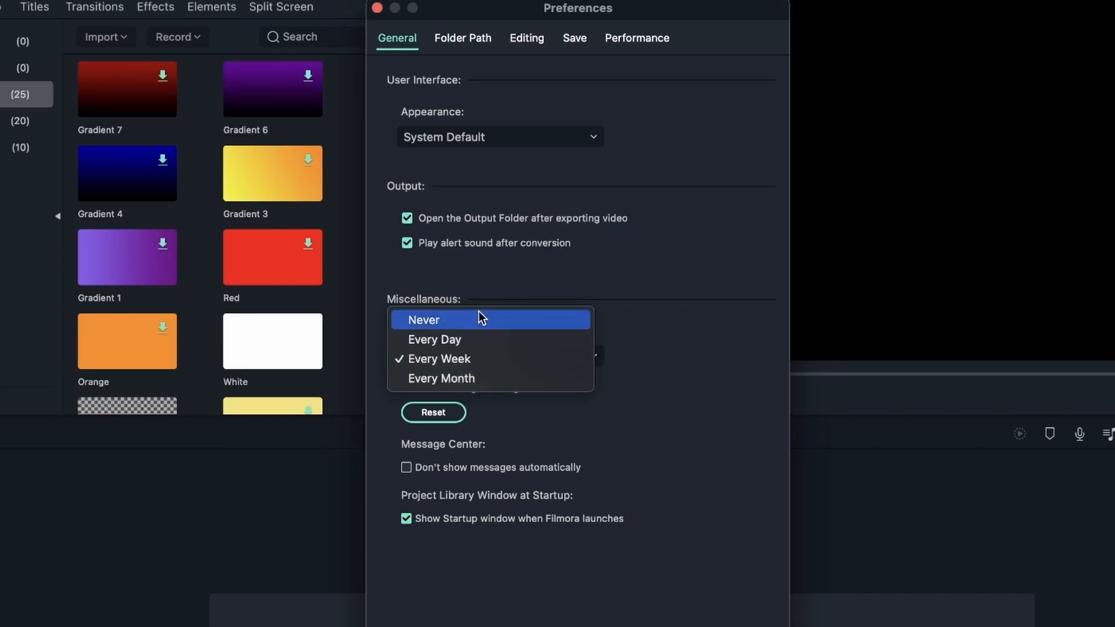
left_click(670, 448)
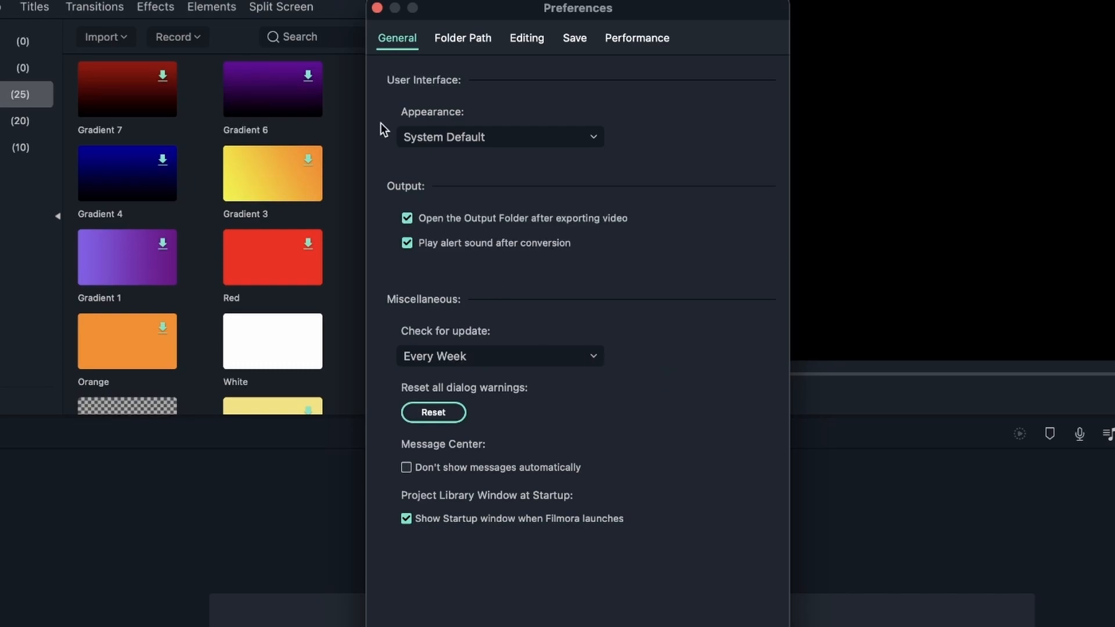
Examine the folder choices for snapshots, uploads and effect packs in the Folder Path preferences, and view the installed effect packs list.
left_click(468, 42)
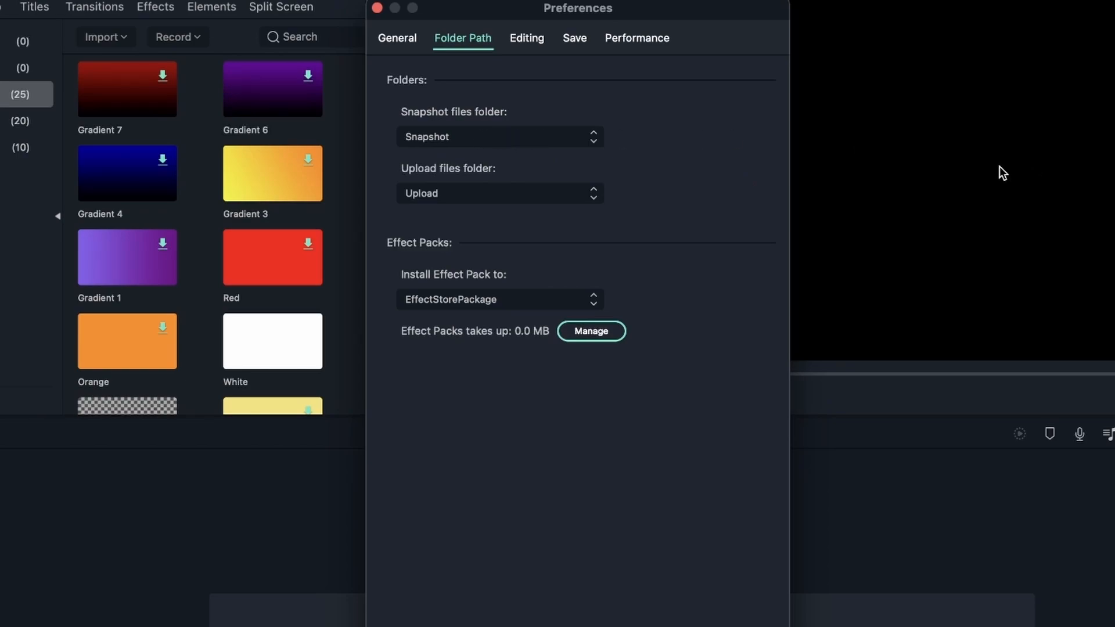
left_click(564, 137)
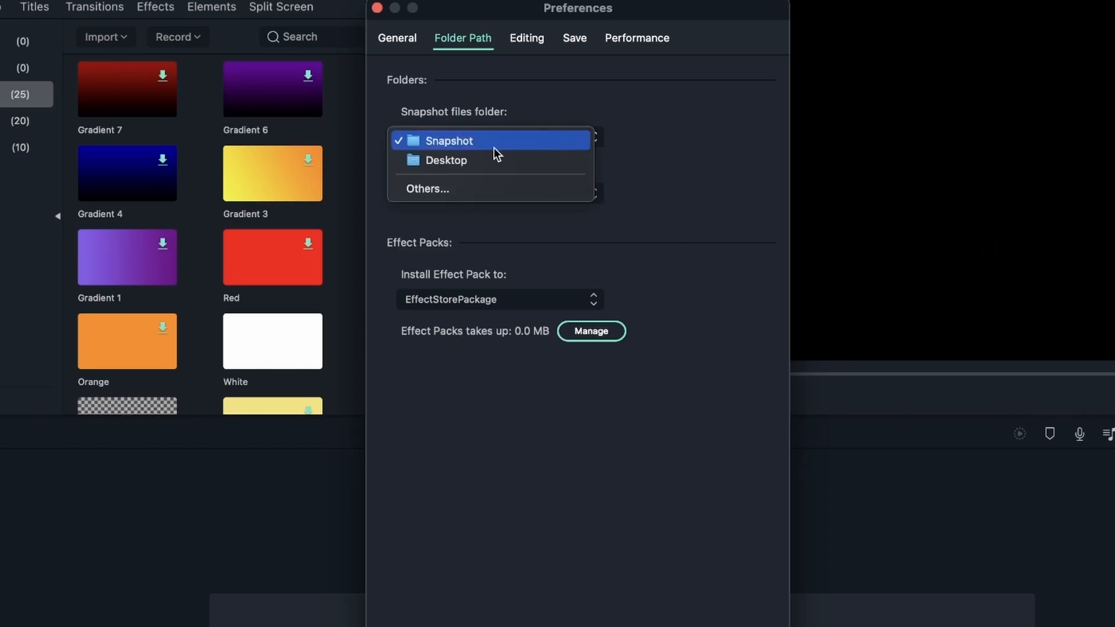
left_click(646, 165)
left_click(578, 195)
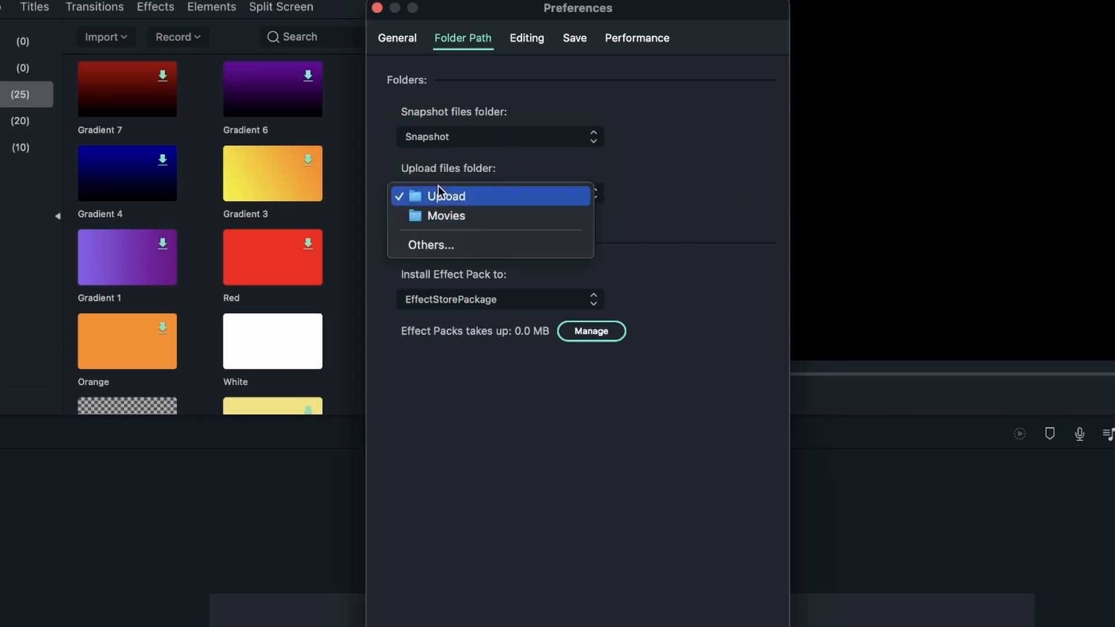
left_click(660, 183)
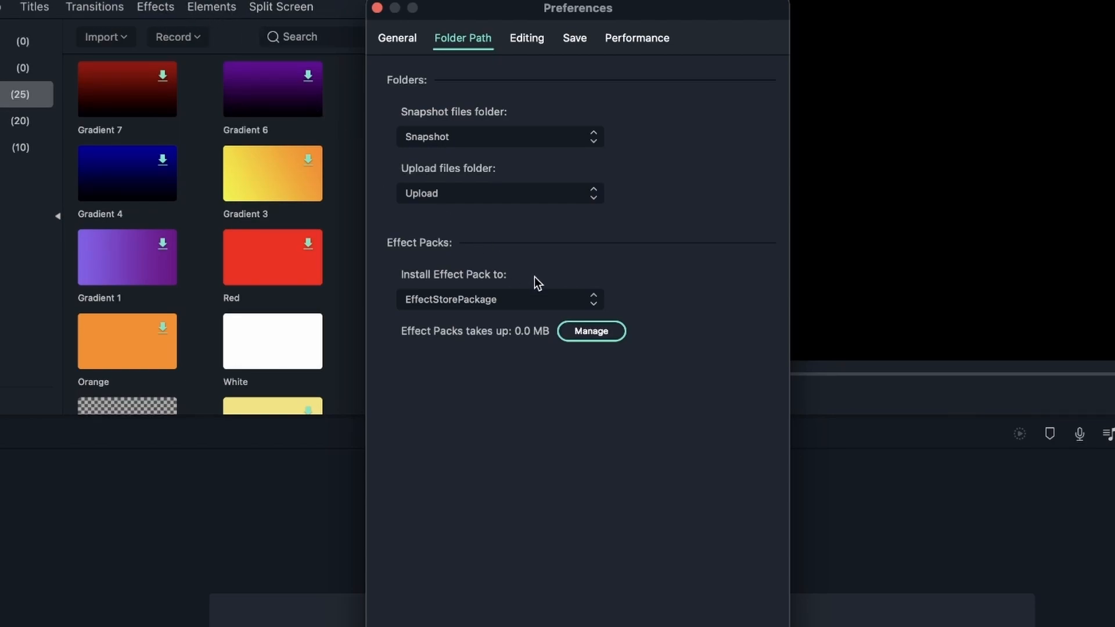
left_click(471, 302)
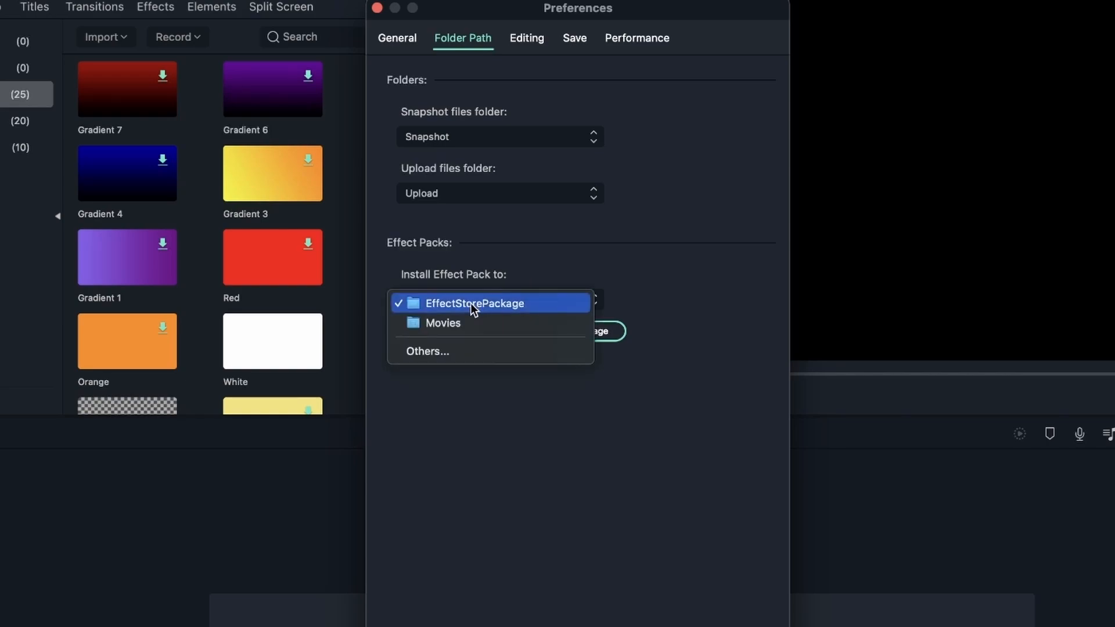
left_click(703, 429)
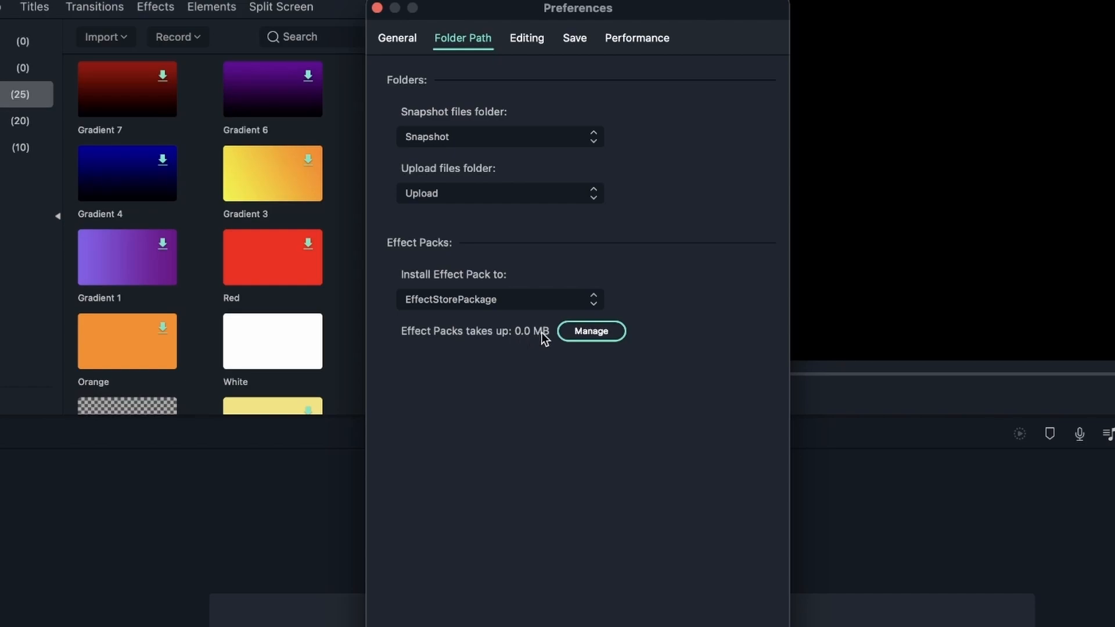
left_click(591, 332)
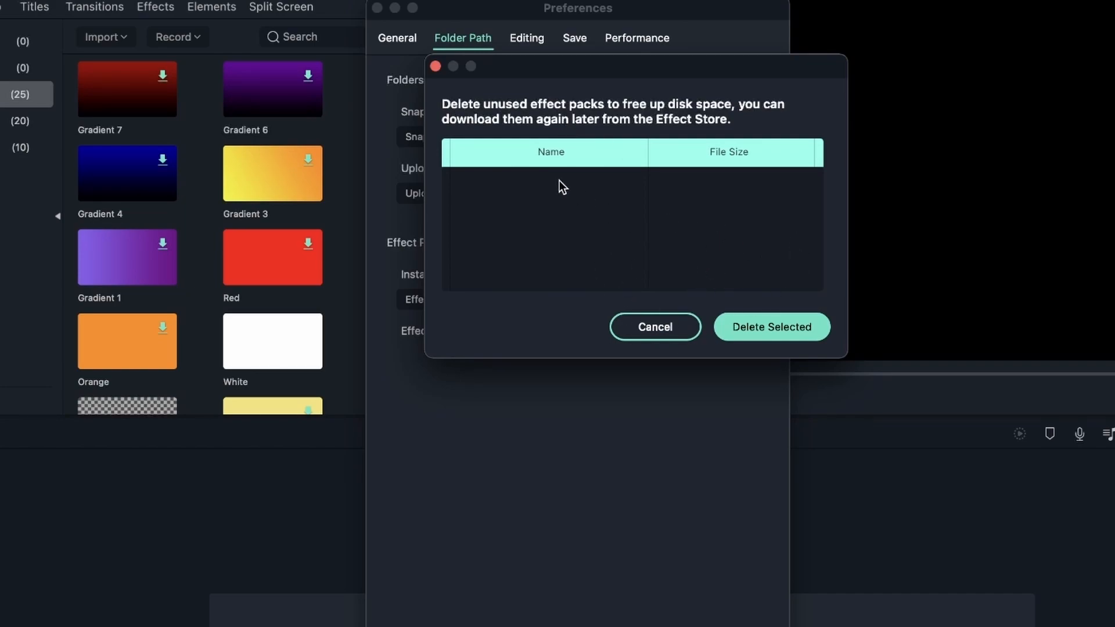
left_click(742, 320)
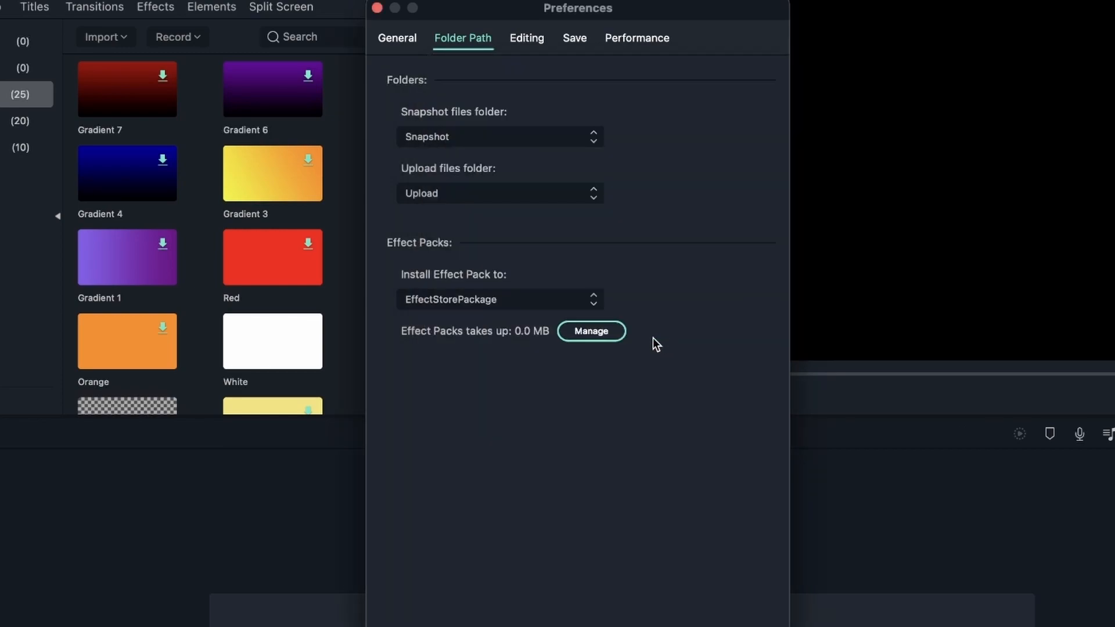
Examine the Photo Placement and Insert Mode options in the Editing preferences, moving the window off the preview area.
left_click(534, 39)
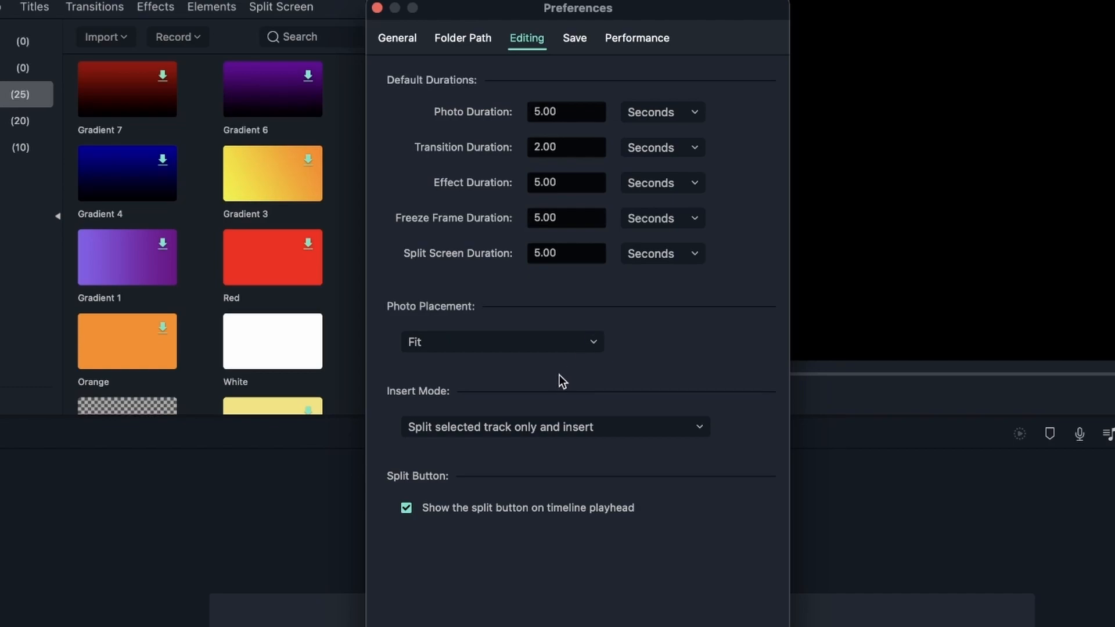
left_click_drag(730, 13, 389, 25)
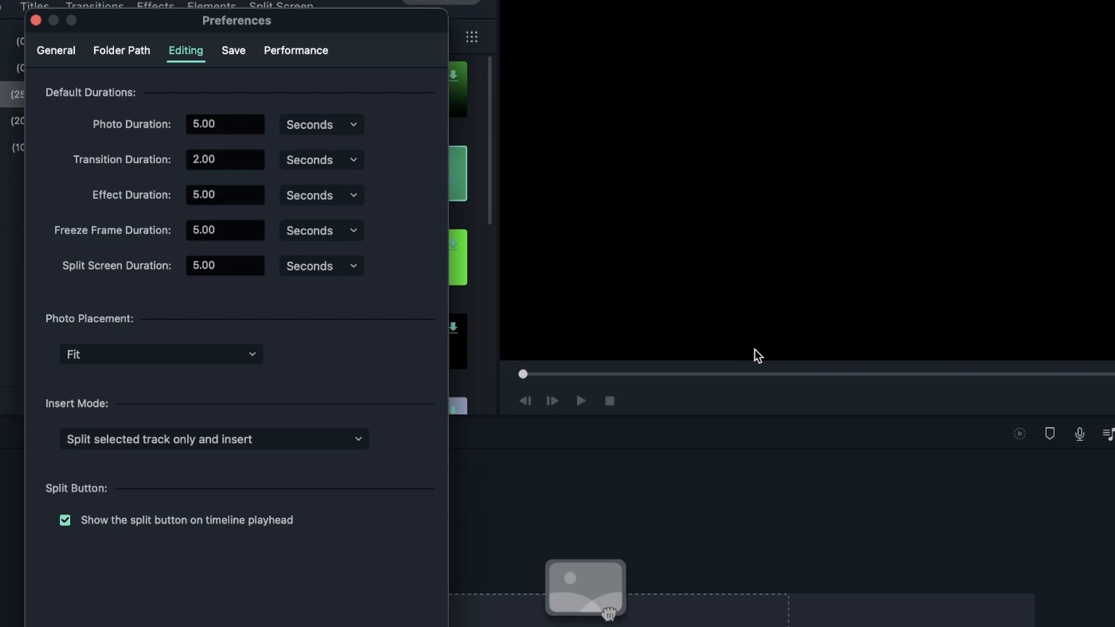
left_click(213, 353)
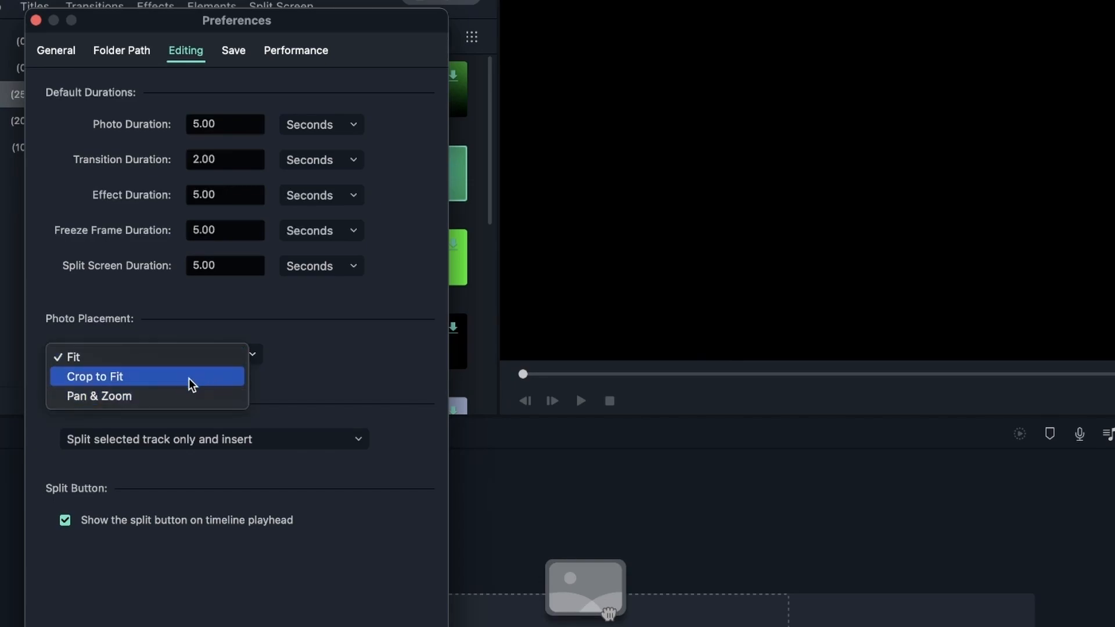
left_click(322, 373)
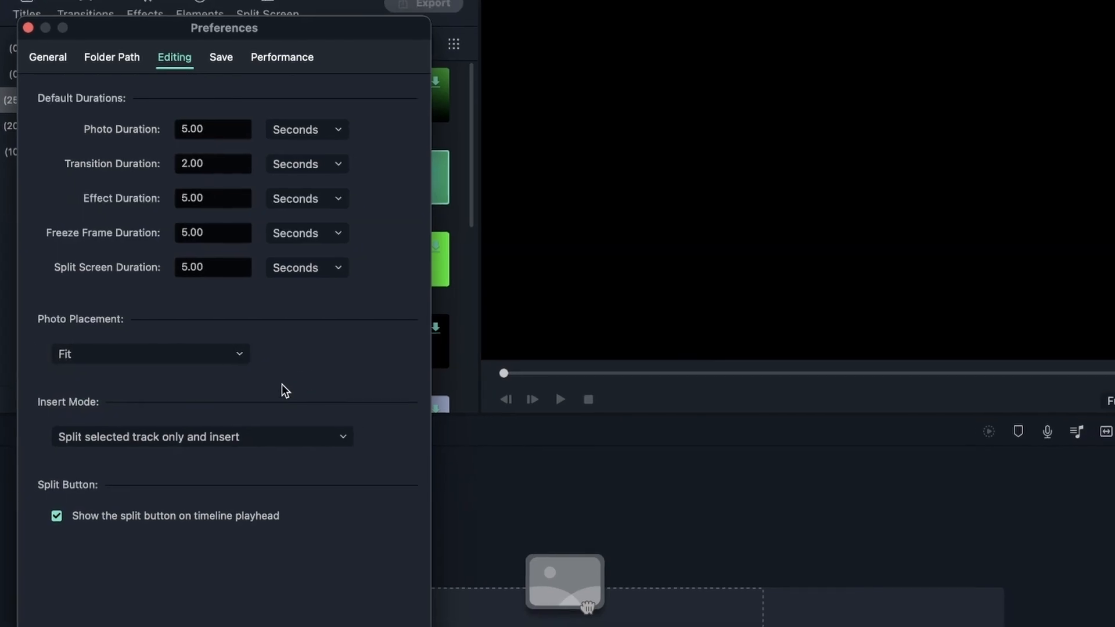
left_click(192, 353)
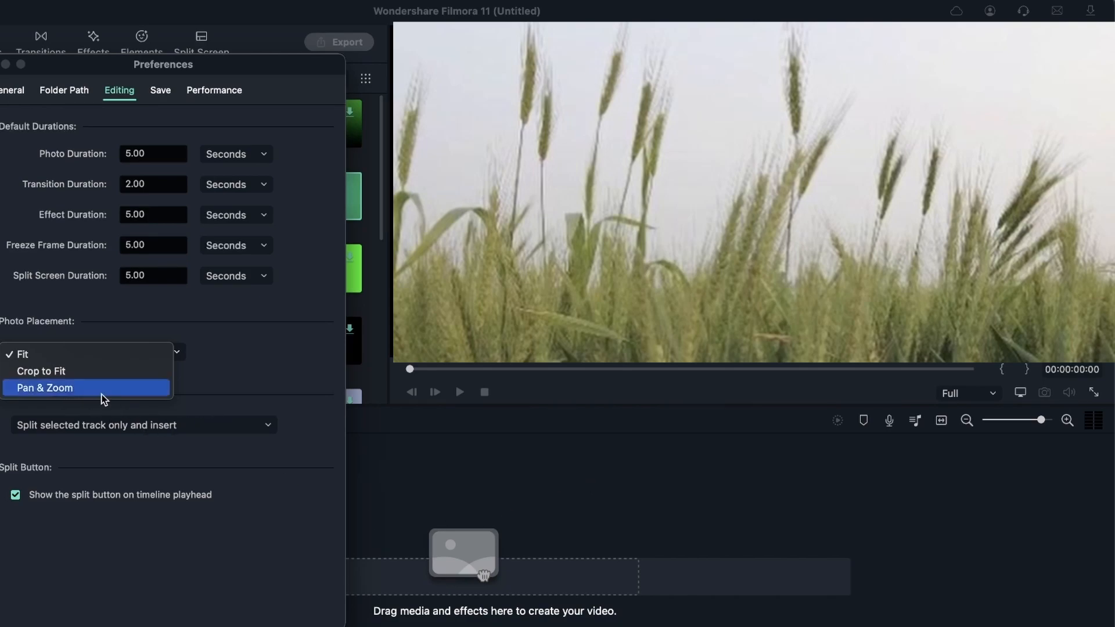
left_click(154, 359)
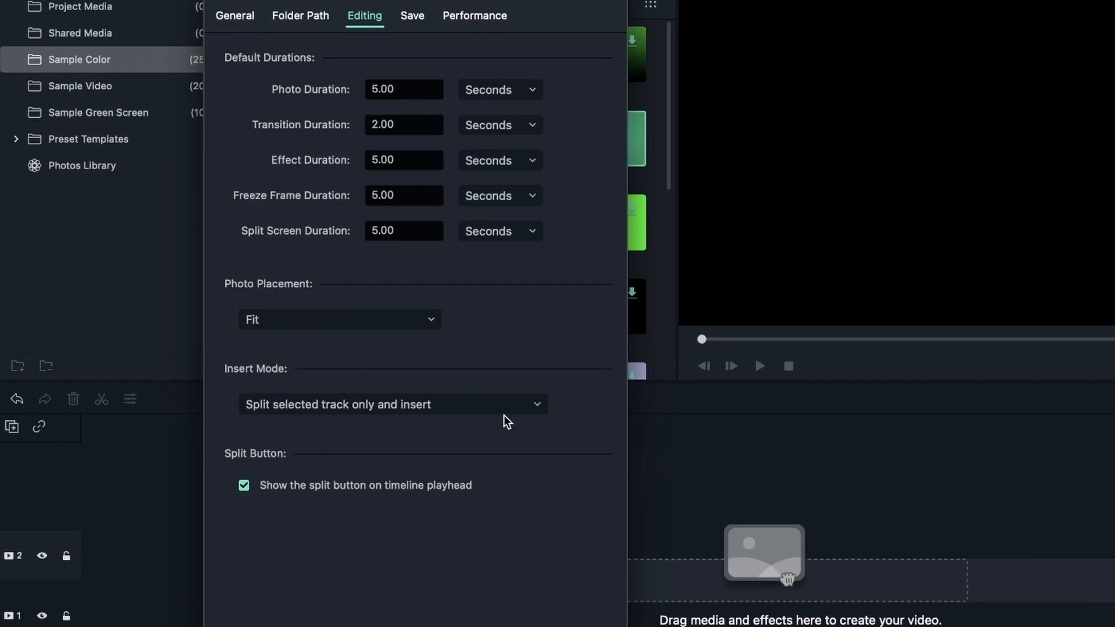
left_click(523, 407)
left_click(522, 408)
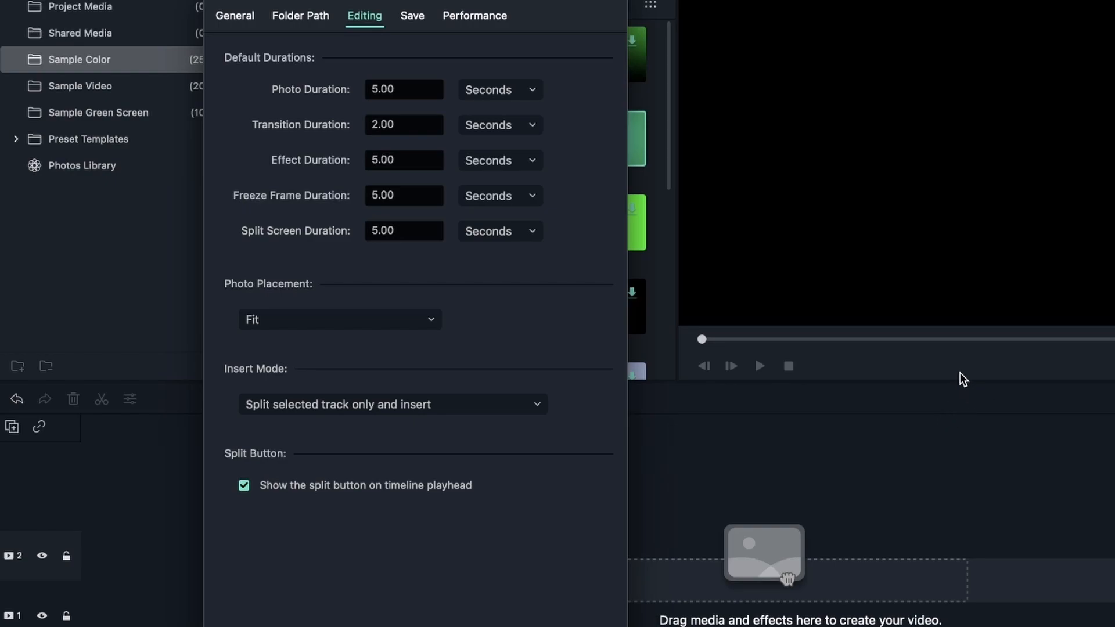
Reopen the preferences and examine the automatic project backup interval in the Save settings, followed by the Performance settings.
left_click_drag(298, 64, 525, 90)
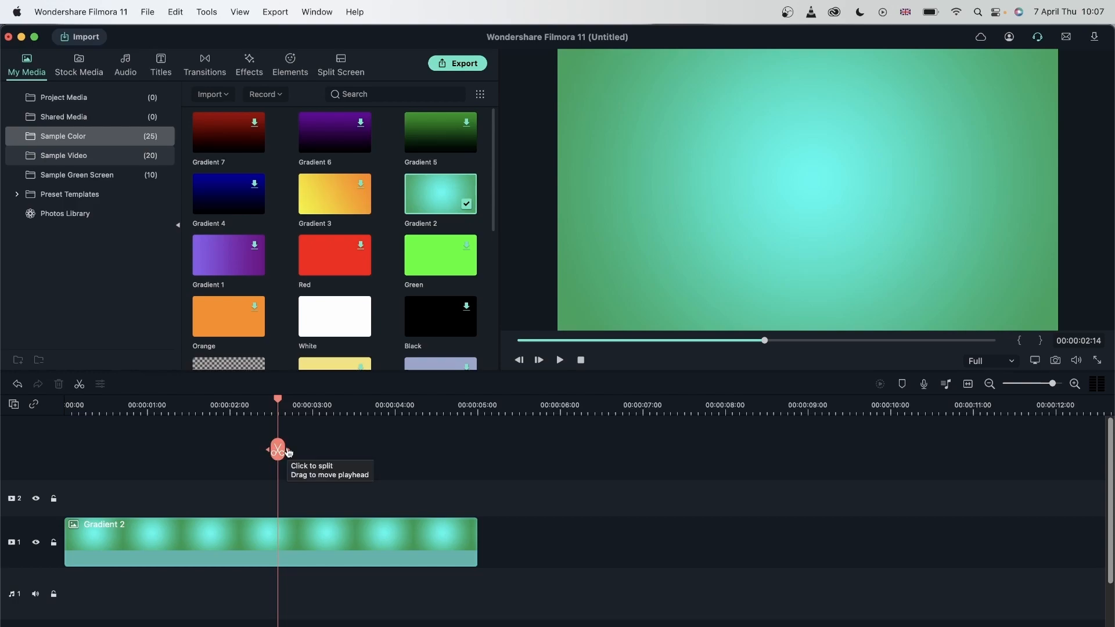
left_click(97, 9)
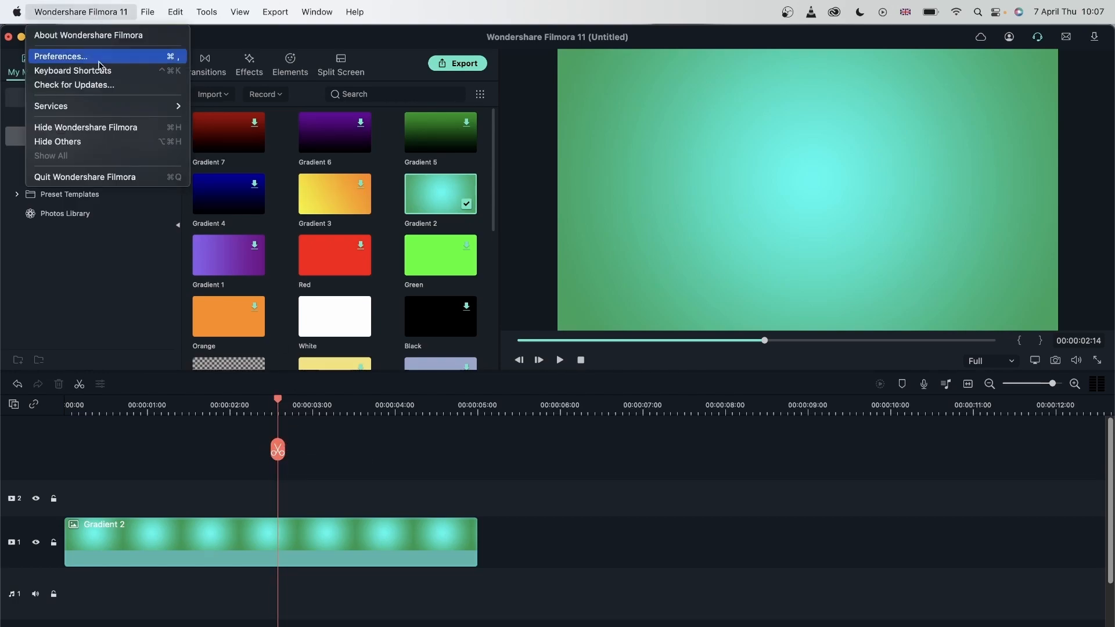
left_click(60, 56)
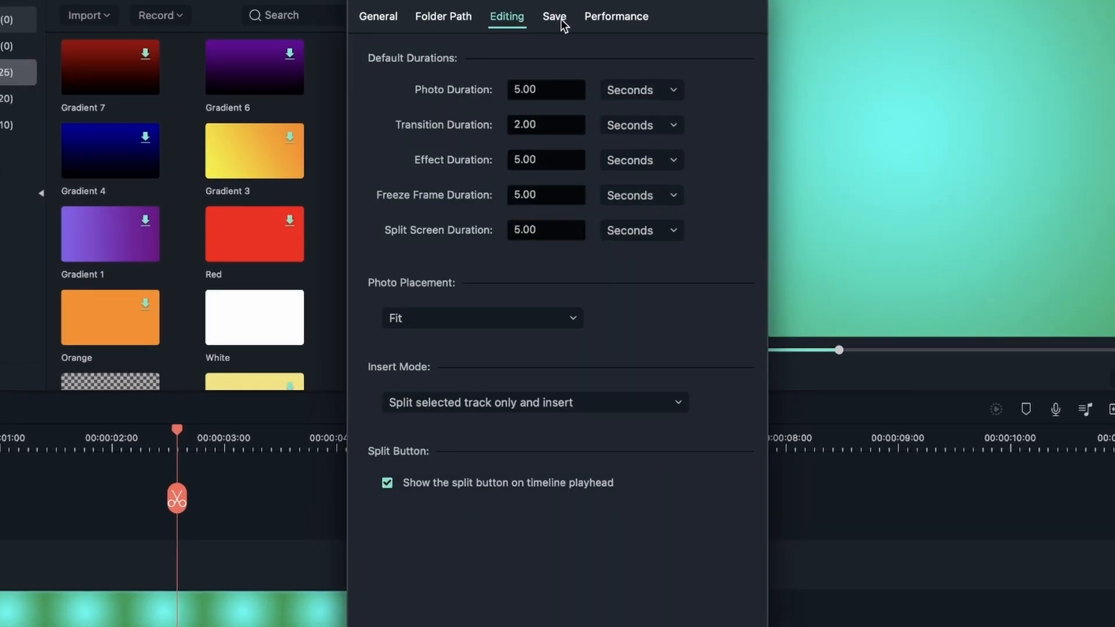
left_click(555, 18)
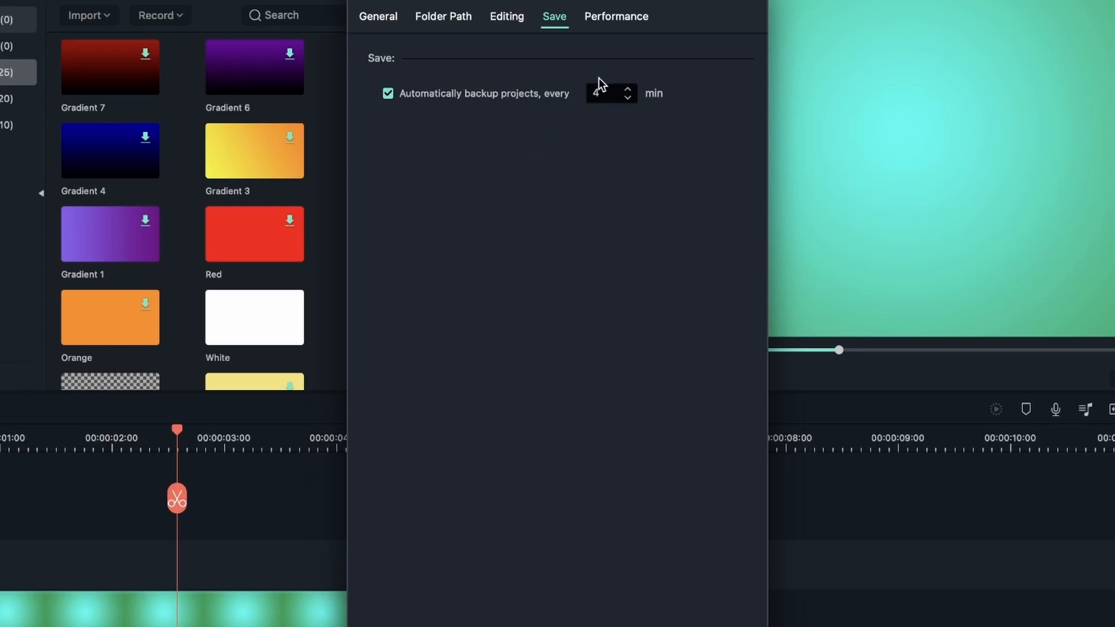
left_click(627, 97)
left_click(627, 91)
left_click(618, 15)
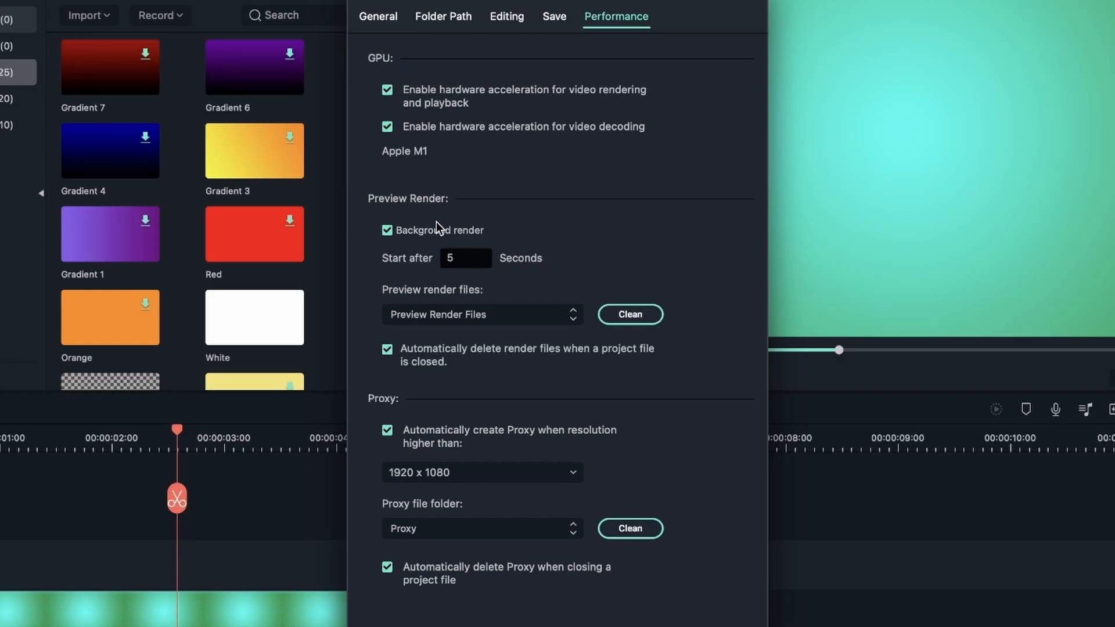
Set the default photo duration to 10.00 seconds in the Editing preferences and close the window.
left_click(448, 17)
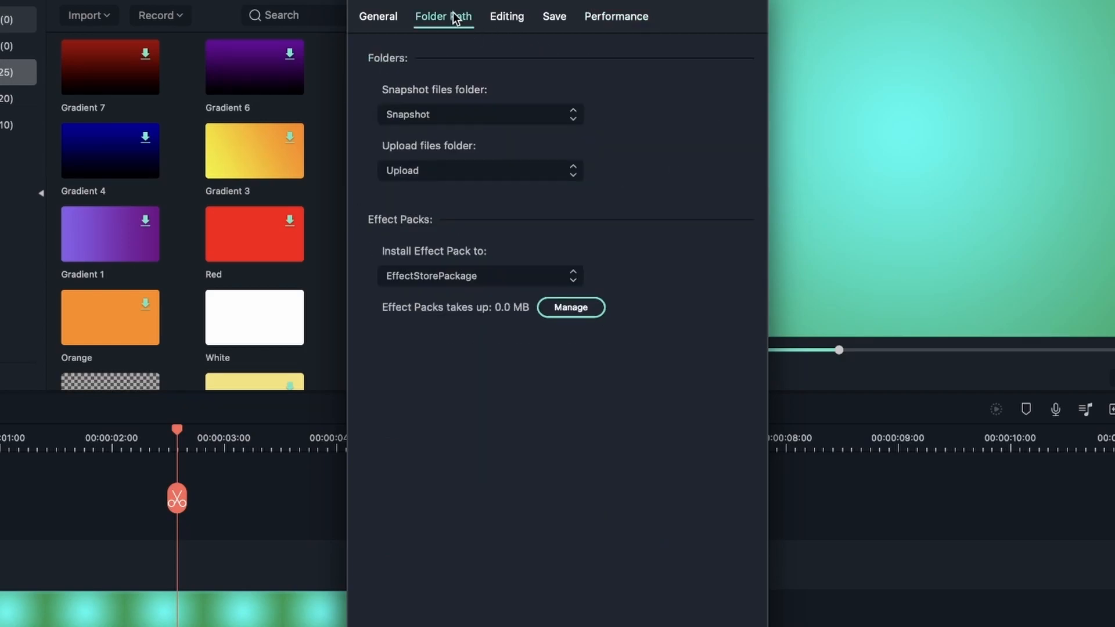
left_click(505, 20)
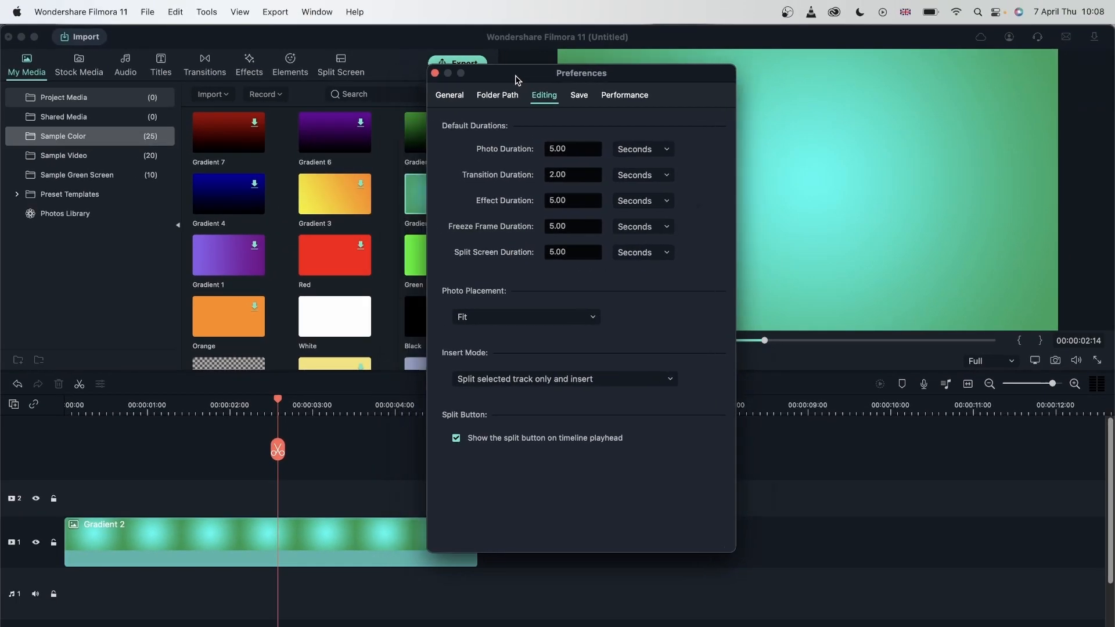
left_click_drag(496, 62, 826, 91)
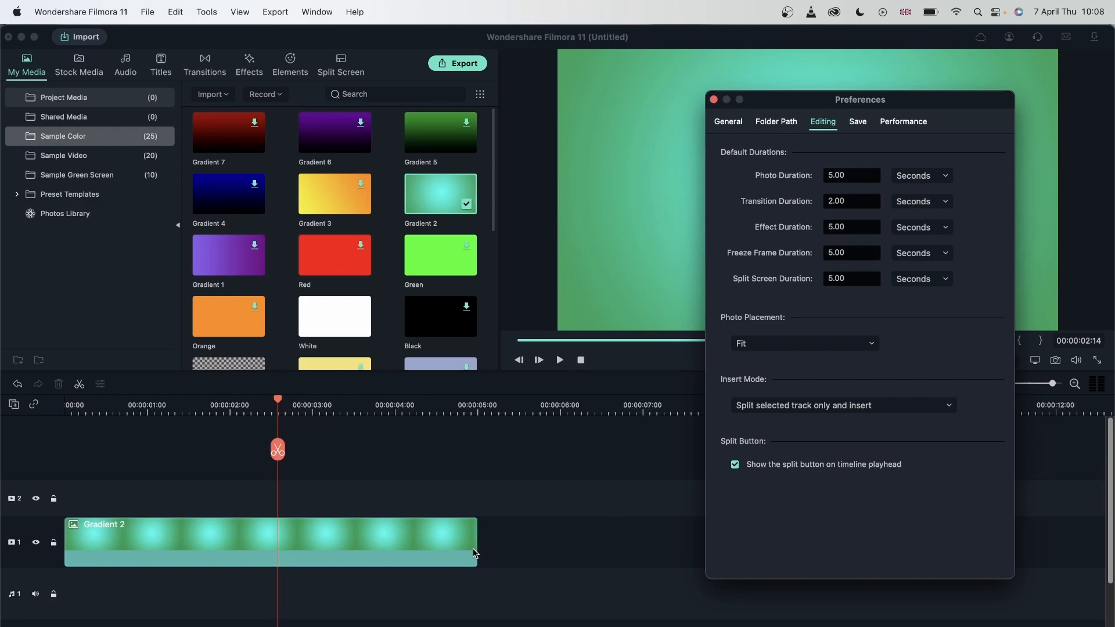
triple_click(854, 175)
type("10.00")
left_click(713, 99)
Add Gradient 2 at the start of video track 2 to compare clip lengths, and delete both Gradient 2 clips.
left_click_drag(424, 195, 69, 490)
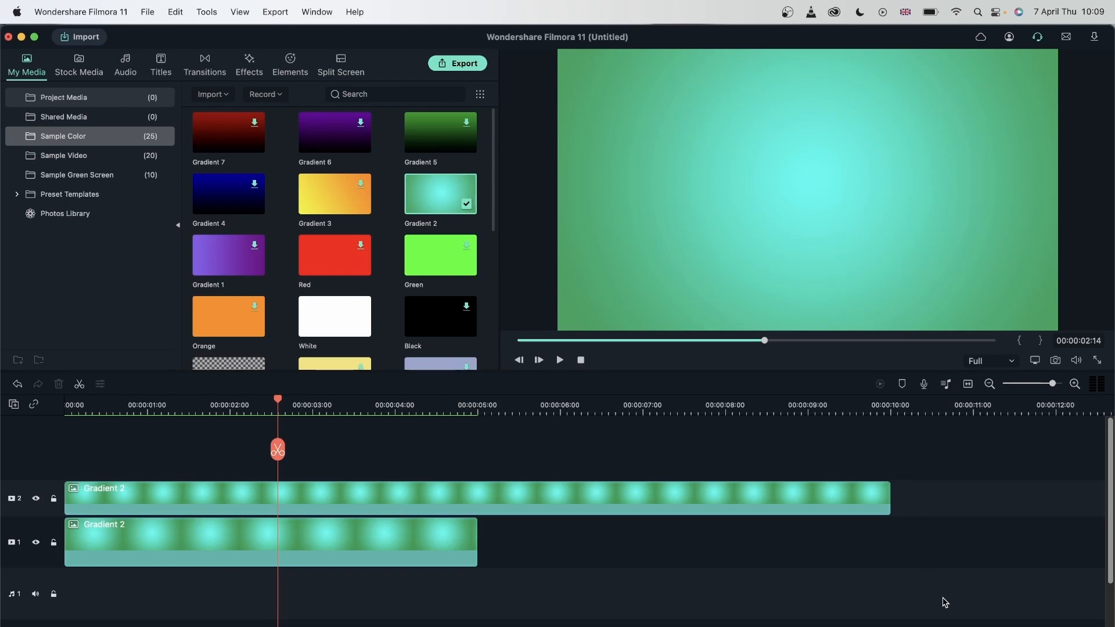
left_click_drag(938, 598, 261, 479)
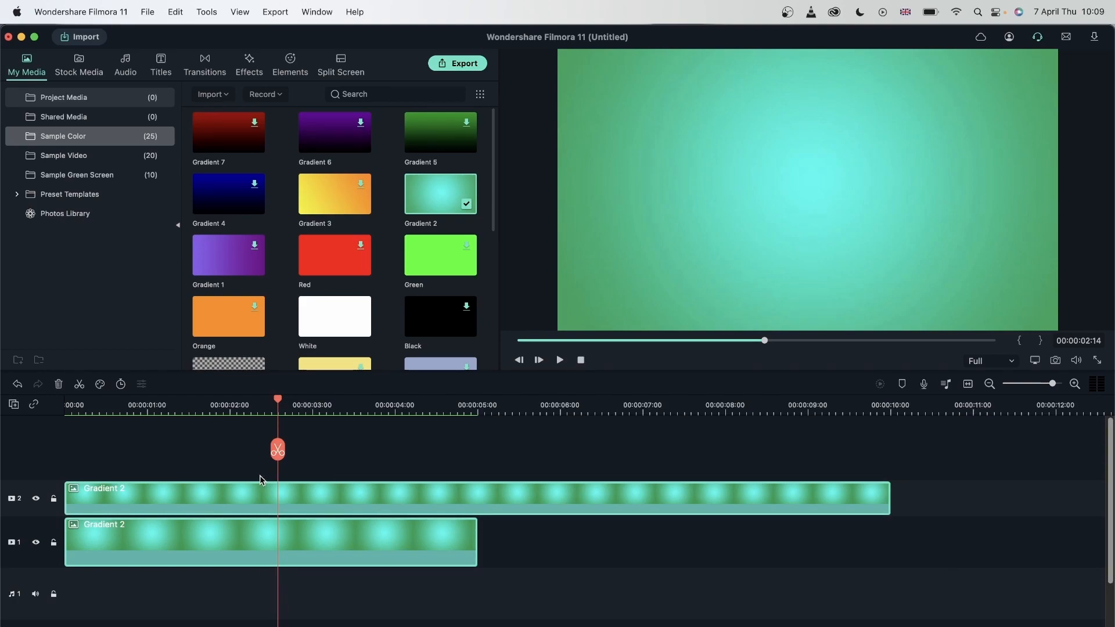
key("Delete")
Reopen the Editing preferences and set the default transition and effect durations to 10 seconds.
left_click(86, 11)
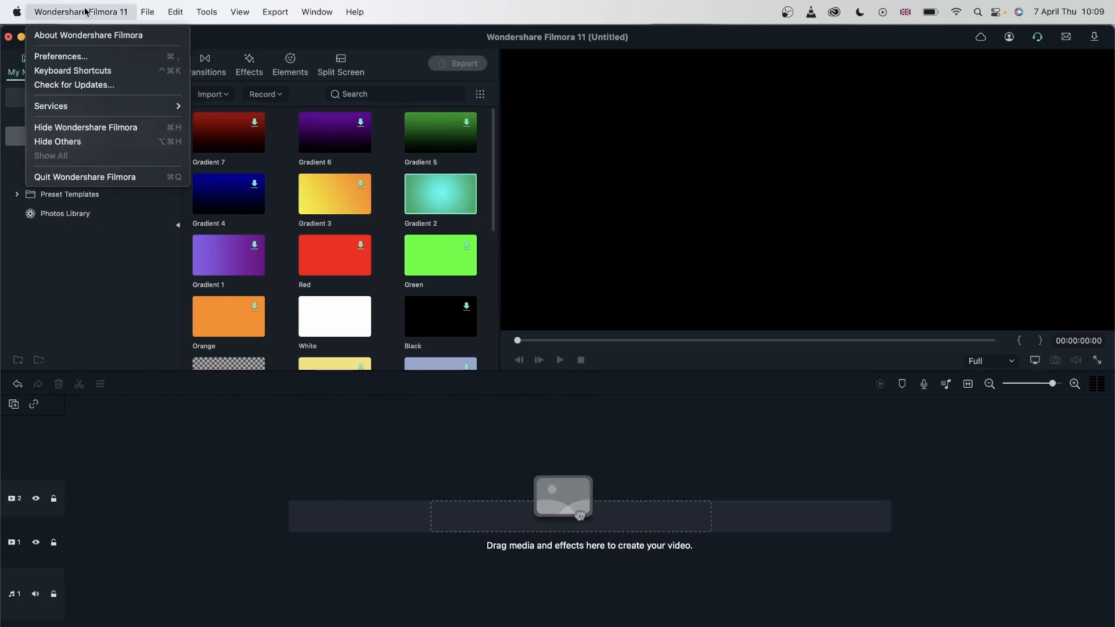
left_click(61, 57)
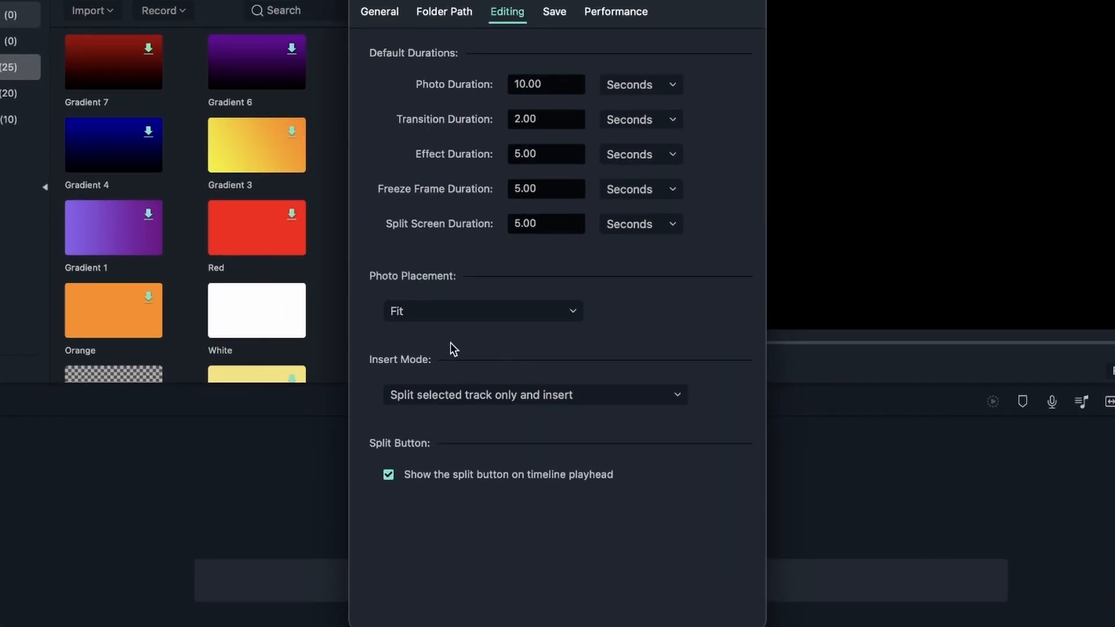
left_click(530, 120)
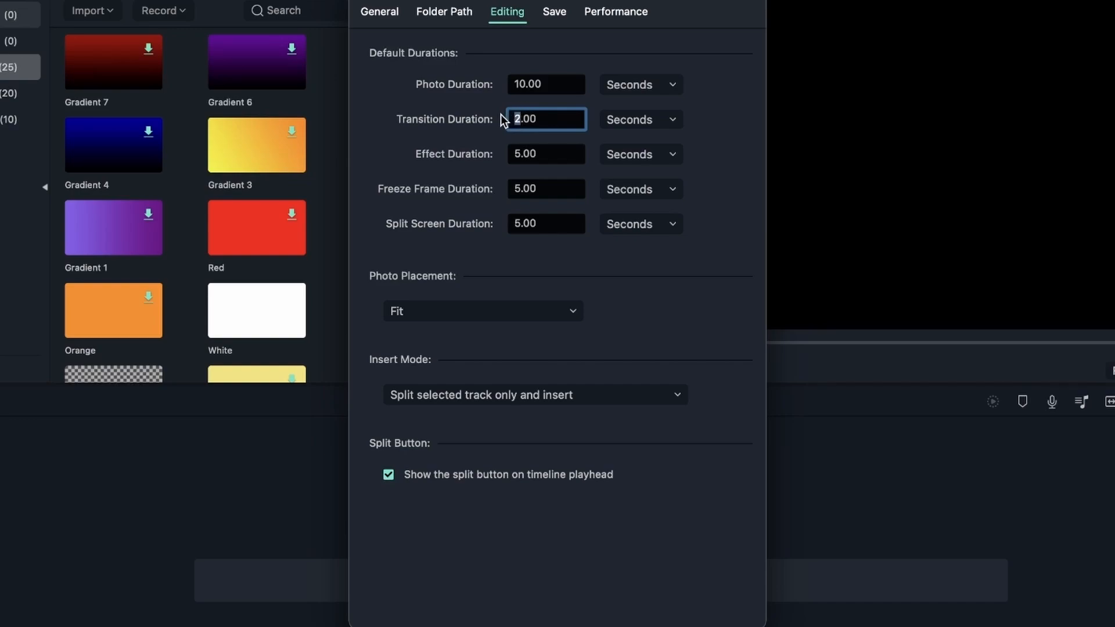
type("10")
left_click(518, 152)
double_click(518, 152)
type("10")
Set the default freeze frame and split screen durations to 10 seconds and close the preferences.
left_click(520, 189)
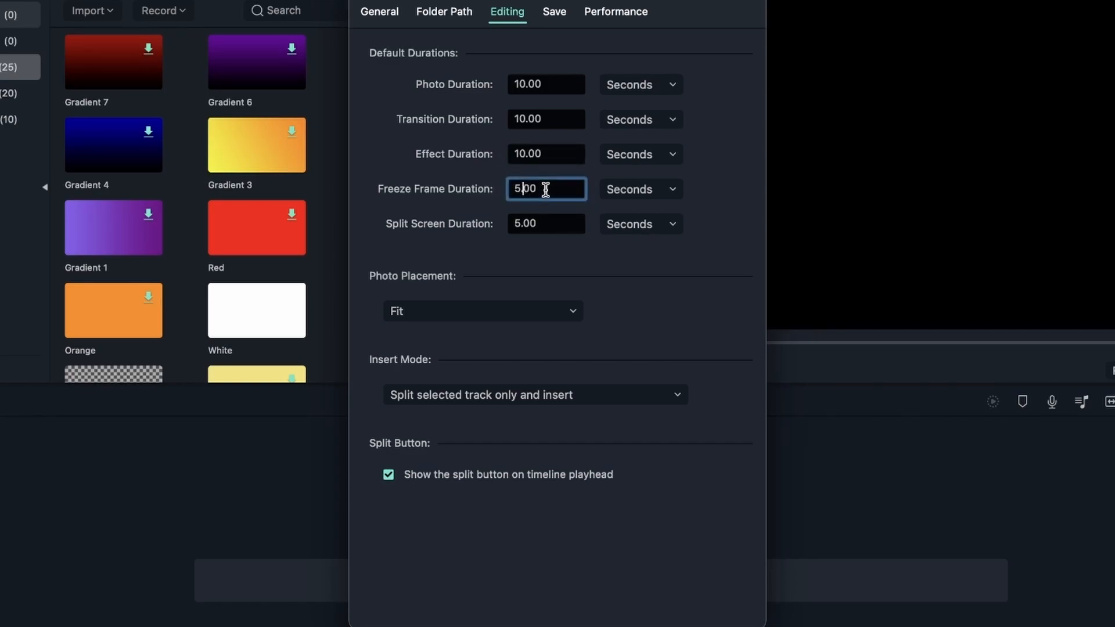
double_click(519, 189)
type("10")
left_click(525, 225)
double_click(520, 224)
type("10")
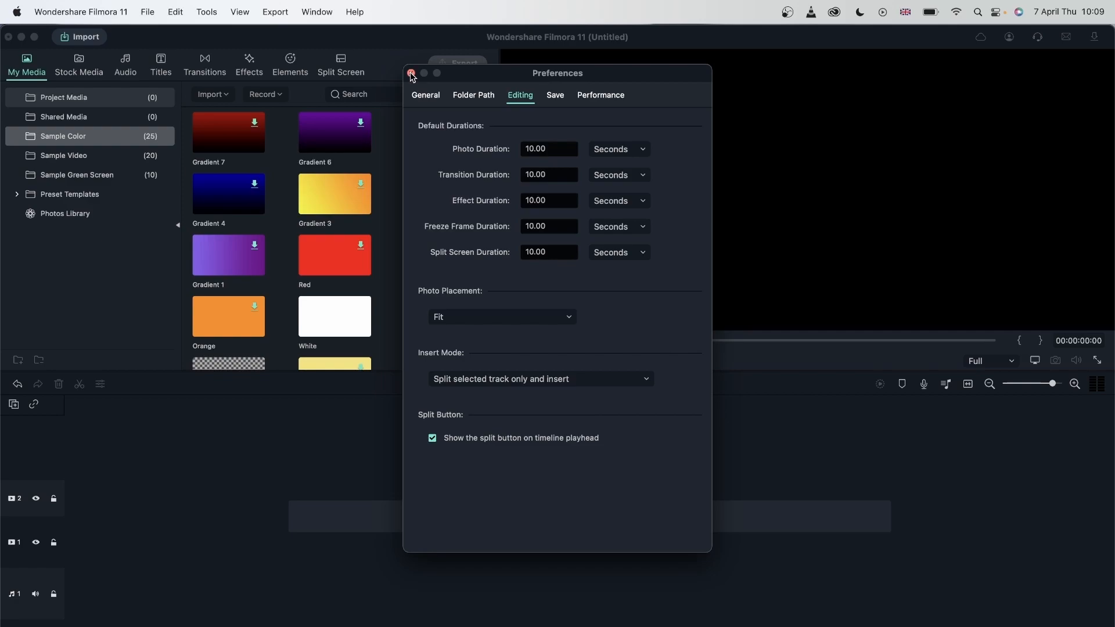
left_click(411, 73)
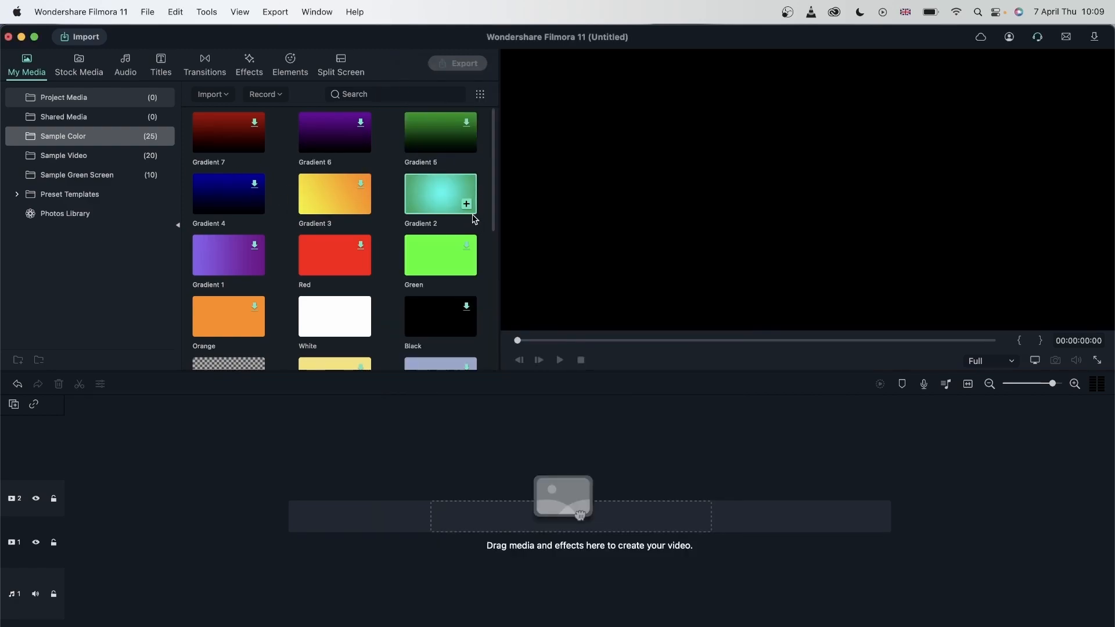
Place Gradient 2 at the start of video track 2 and try to apply the Fade transition to it.
left_click_drag(443, 192, 65, 503)
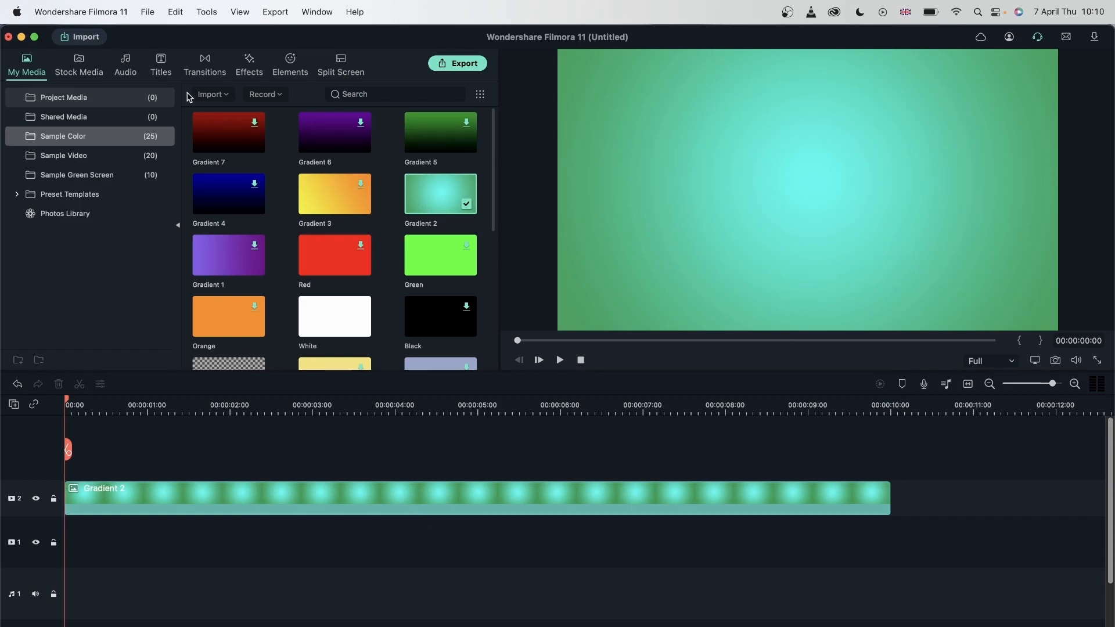
left_click(199, 62)
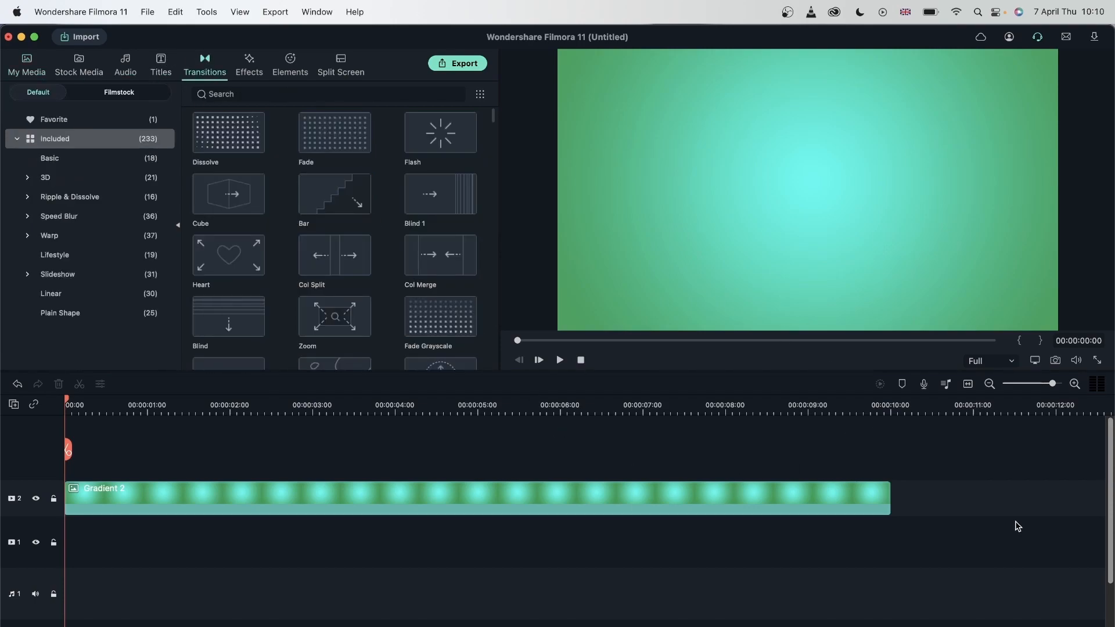
left_click_drag(340, 139, 288, 506)
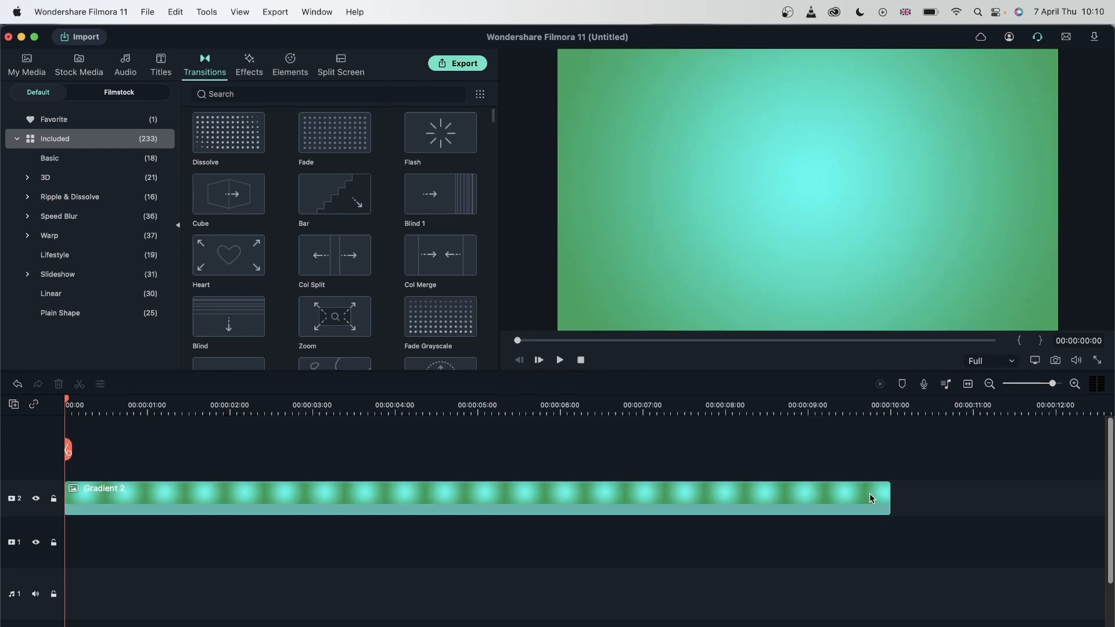
Add the Flushed filter above the Gradient 2 clip on video track 3 to check its default length, and delete it.
left_click(251, 71)
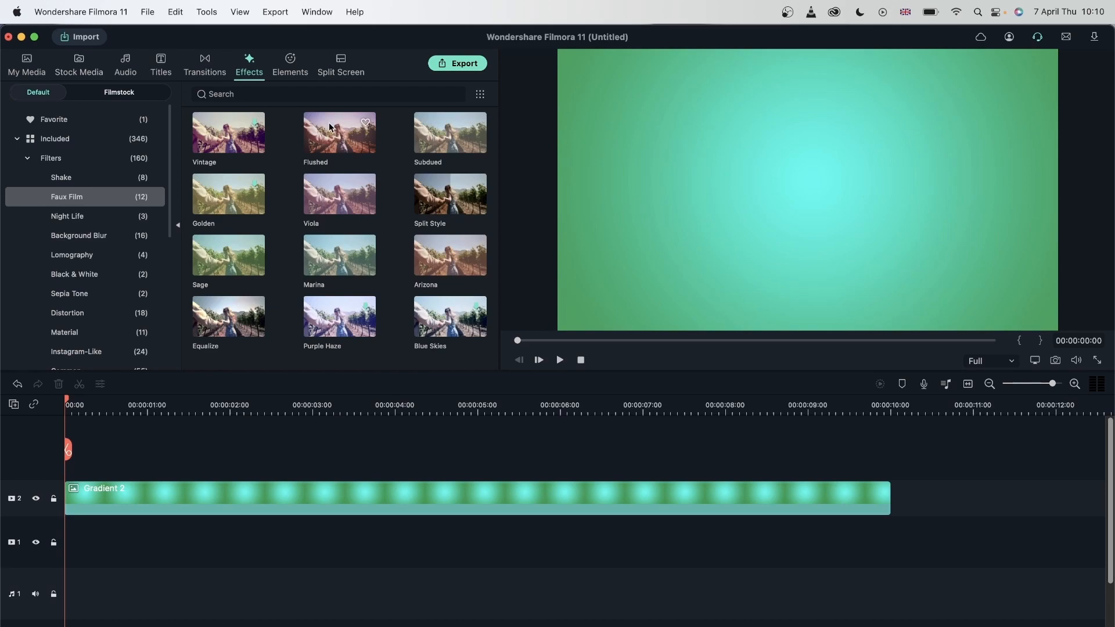
left_click_drag(310, 120, 70, 459)
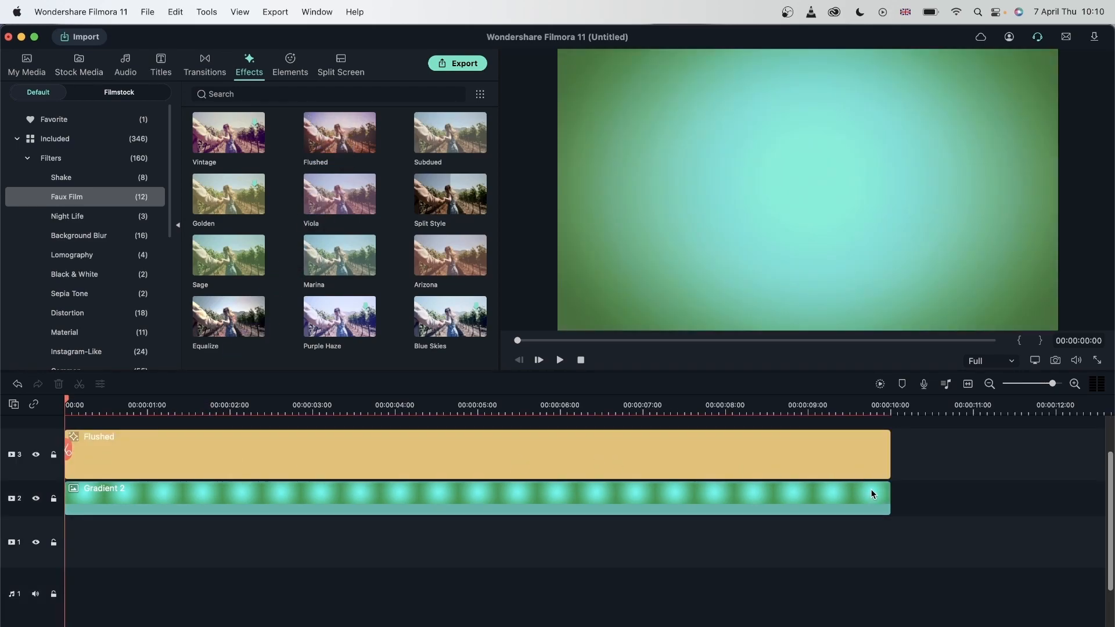
left_click_drag(882, 401, 739, 406)
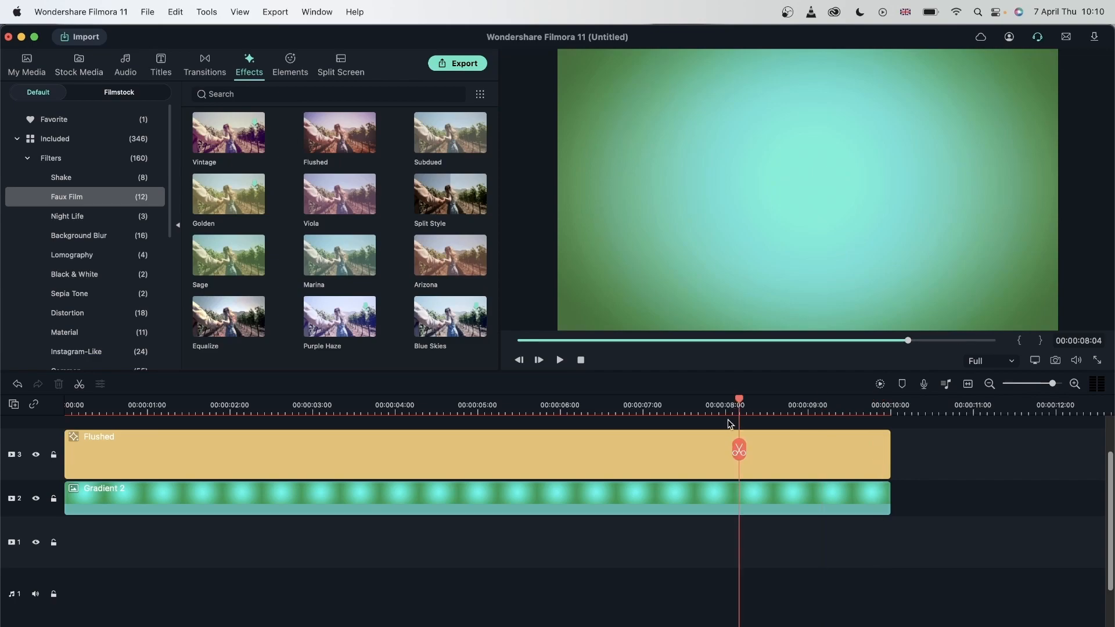
left_click(636, 432)
key("Delete")
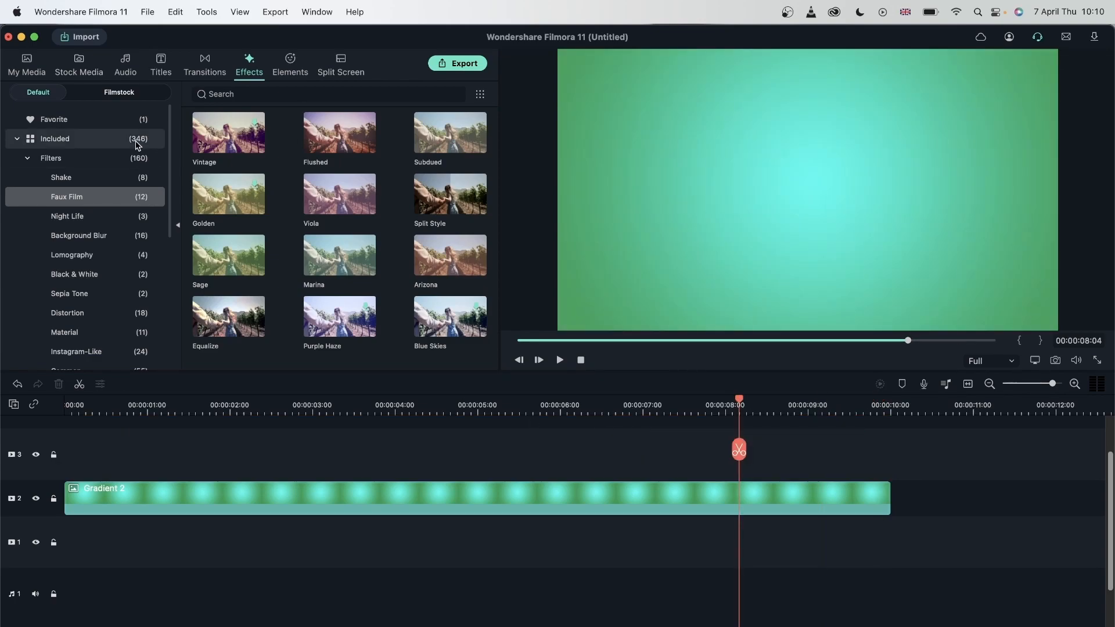
Add the Apple Style split screen at the start of video track 3, and clear all clips from the timeline.
left_click(341, 65)
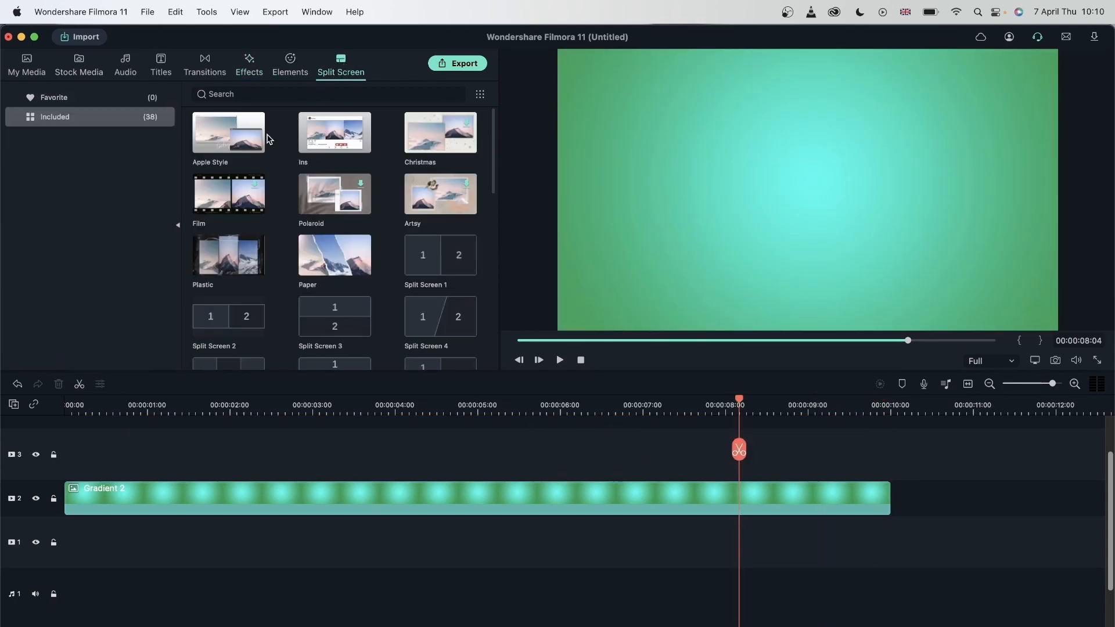
left_click_drag(228, 132, 70, 456)
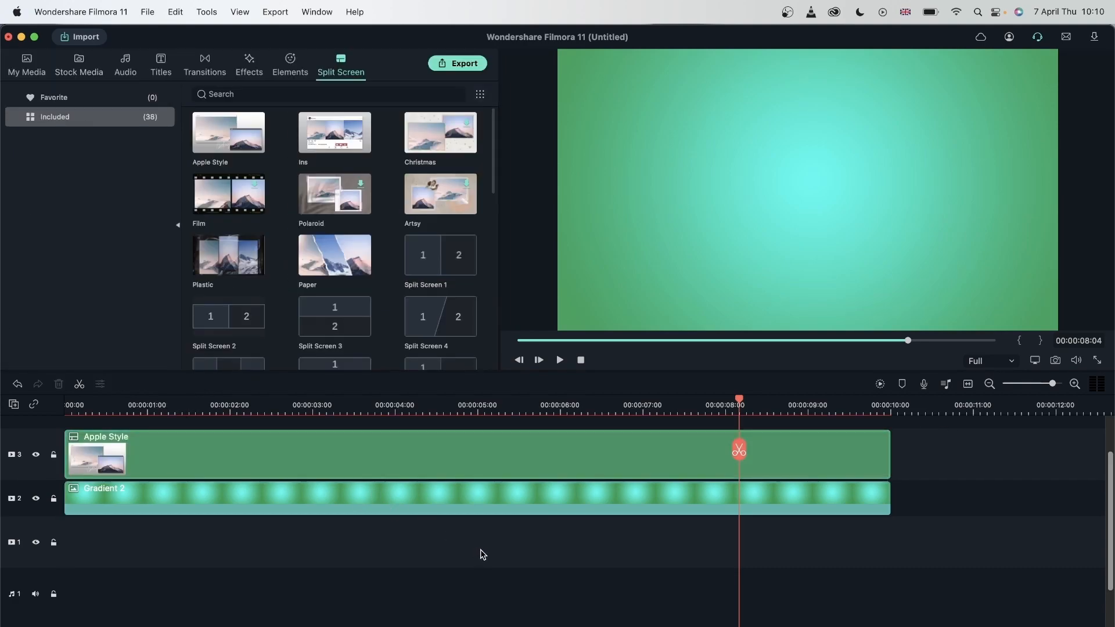
key("super+a")
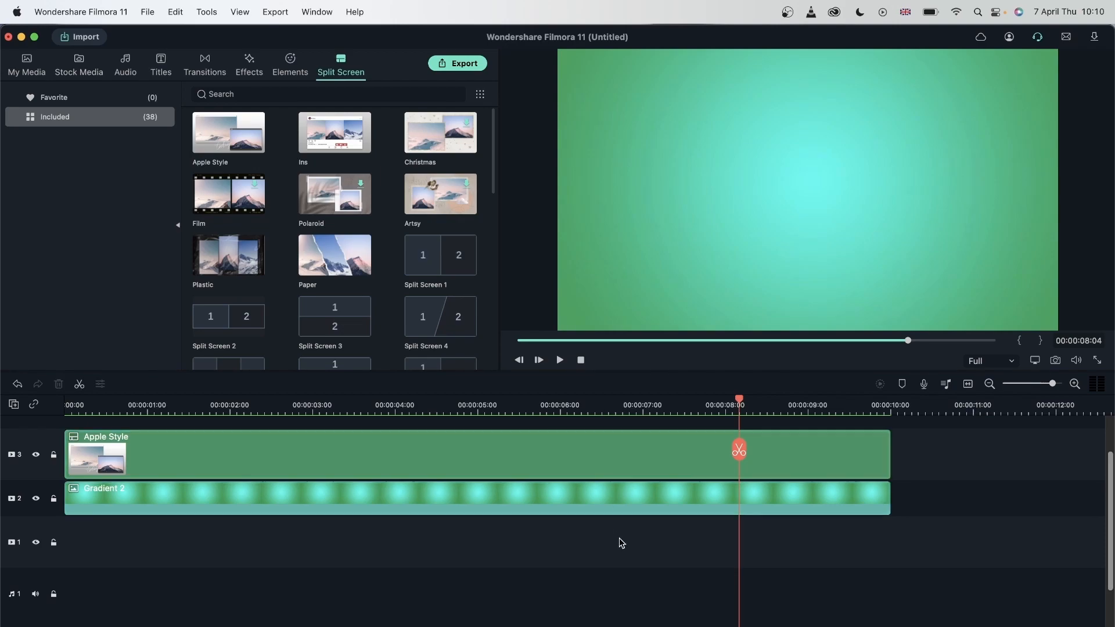
key("Delete")
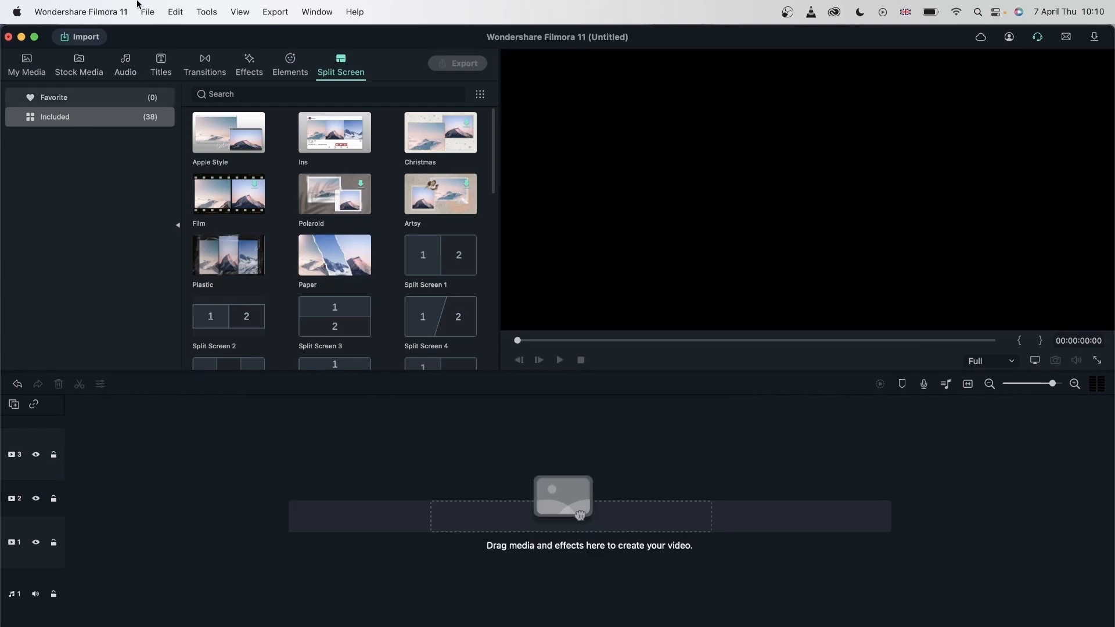
Add Gradient 2 from the sample colors to video track 2 and delete it again.
left_click(27, 64)
left_click_drag(433, 201, 111, 497)
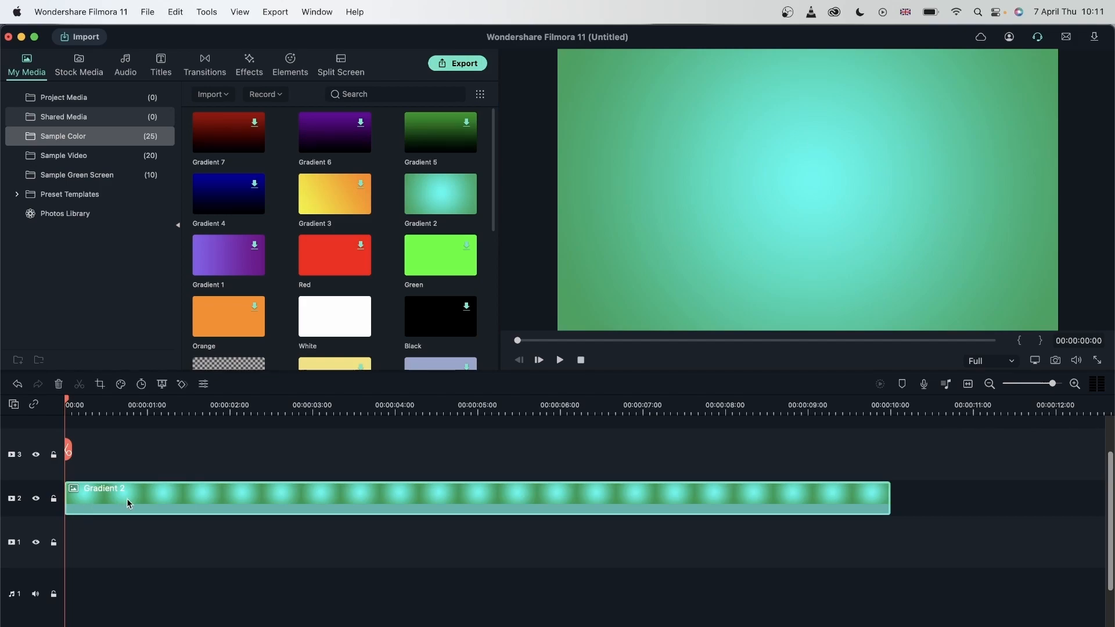
key("Delete")
Place the Travel 02 sample video at the start of video track 1 and add a freeze frame at 00:00:00:09.
left_click(80, 157)
left_click_drag(335, 133, 64, 542)
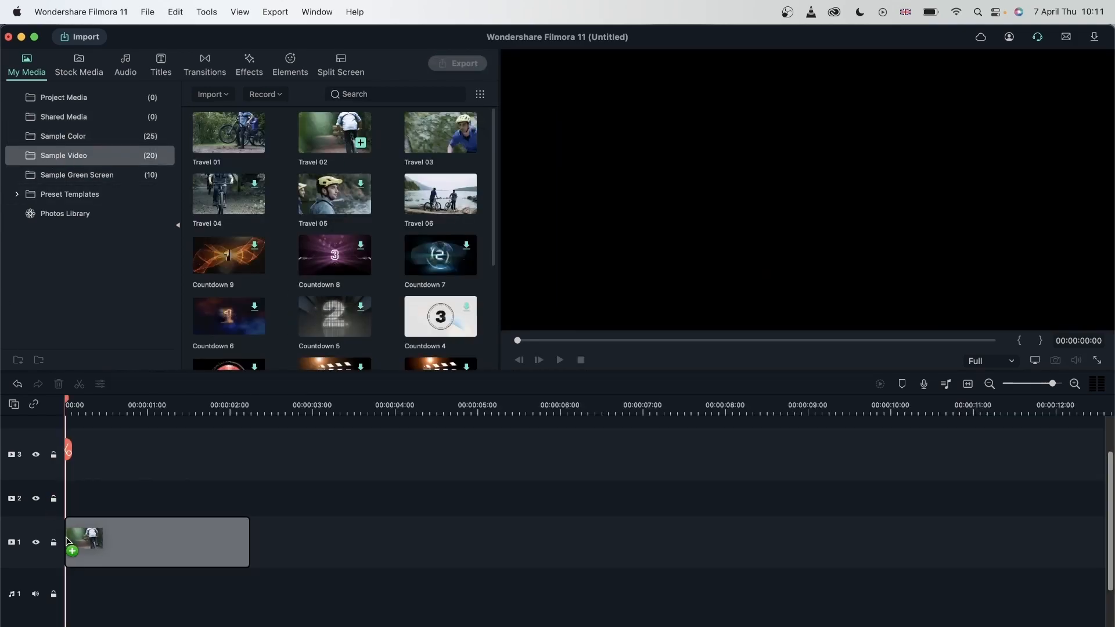
left_click(103, 406)
left_click_drag(103, 407, 97, 405)
right_click(114, 544)
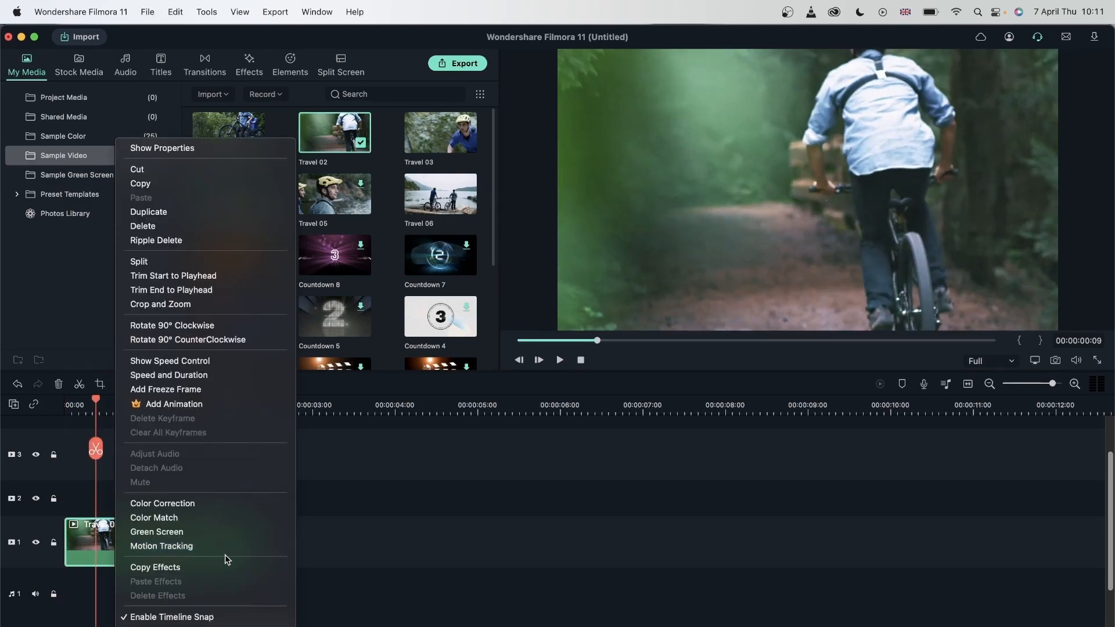
left_click(183, 390)
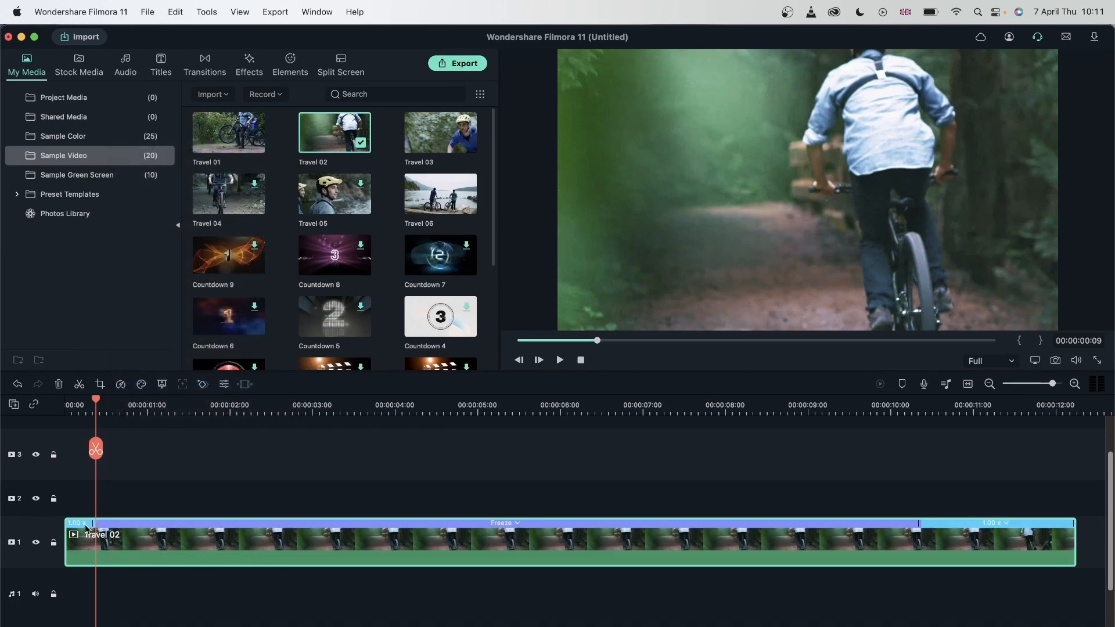
Shift the freeze segment to the clip's start to check its length against the 00:00:10:00 mark, and delete the Travel 02 clip.
left_click_drag(87, 524, 67, 523)
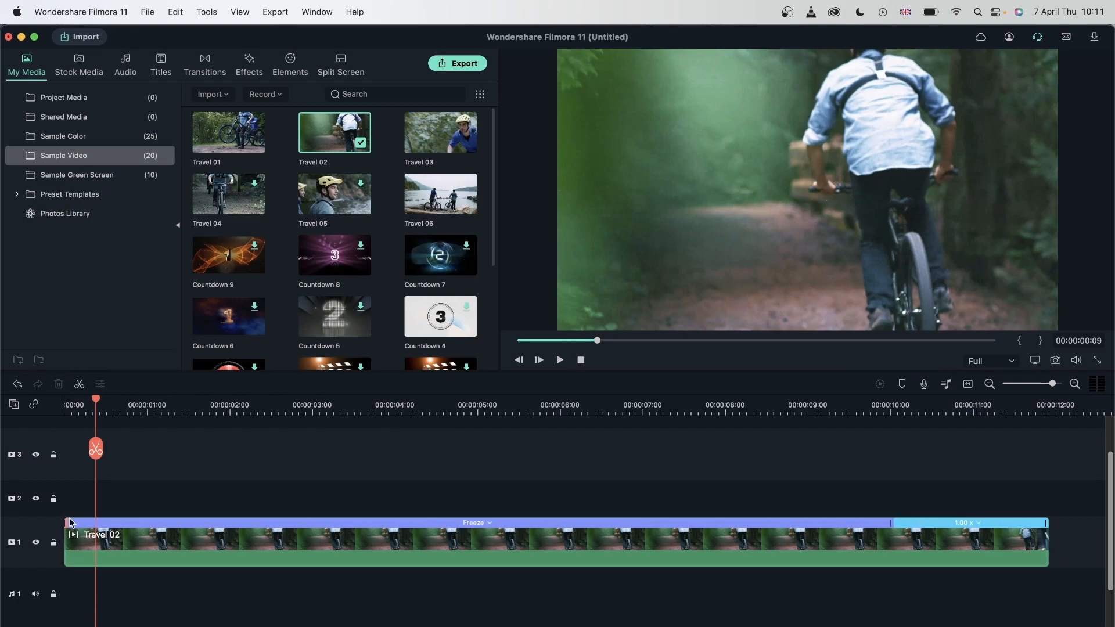
left_click(896, 408)
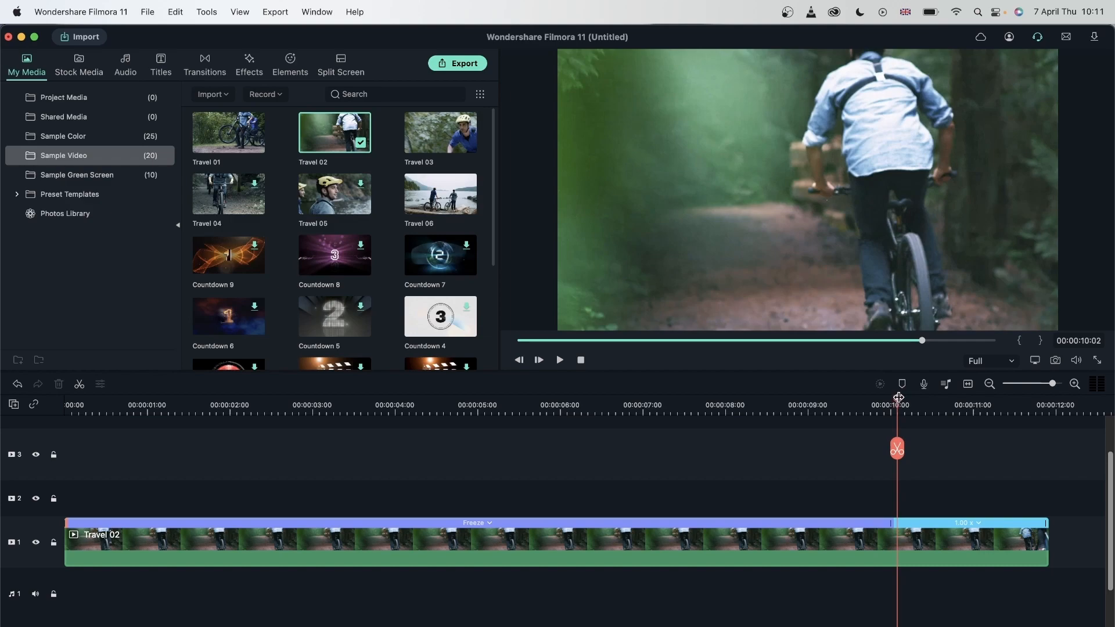
left_click_drag(899, 398, 894, 397)
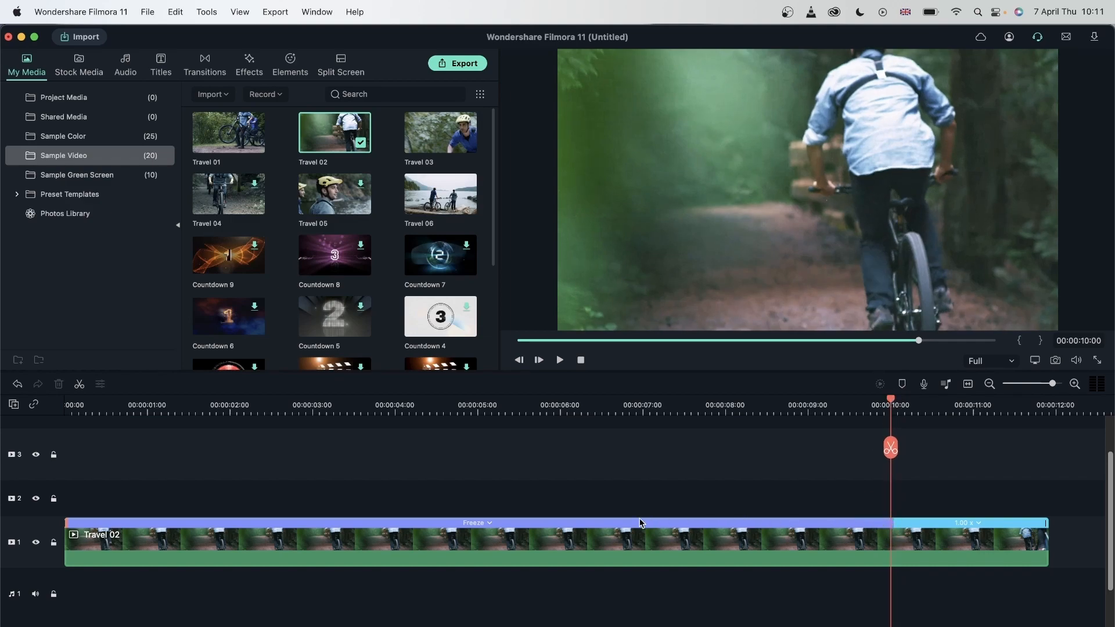
left_click_drag(793, 477, 654, 603)
key("Delete")
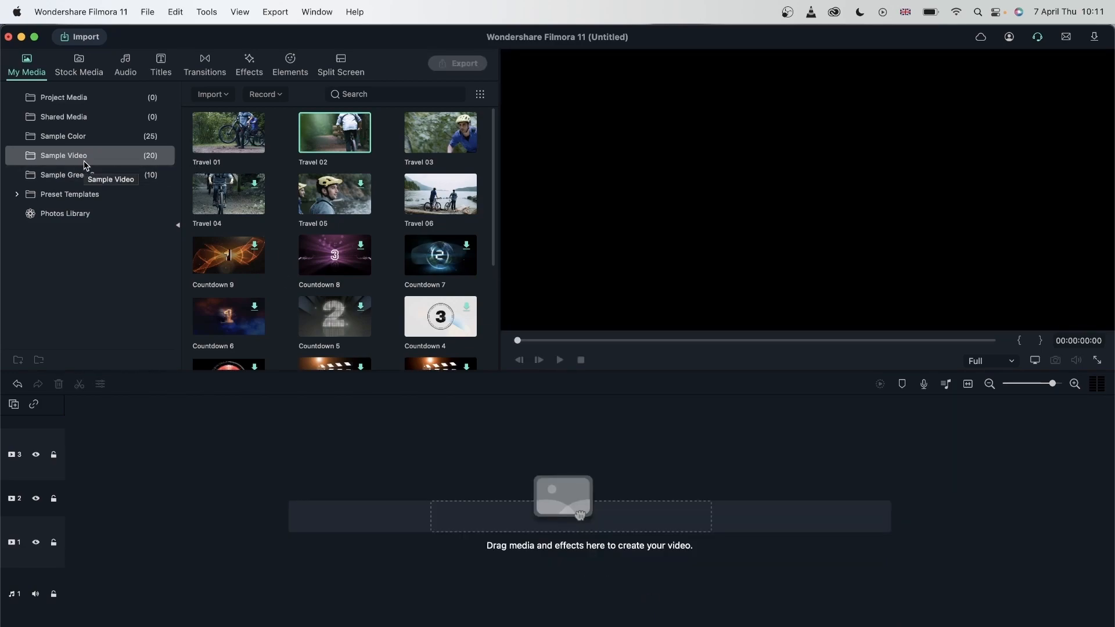
Place the village landscape photo from the downloaded stock media at the start of video track 2.
left_click(79, 69)
scroll(430, 273, "down", 5)
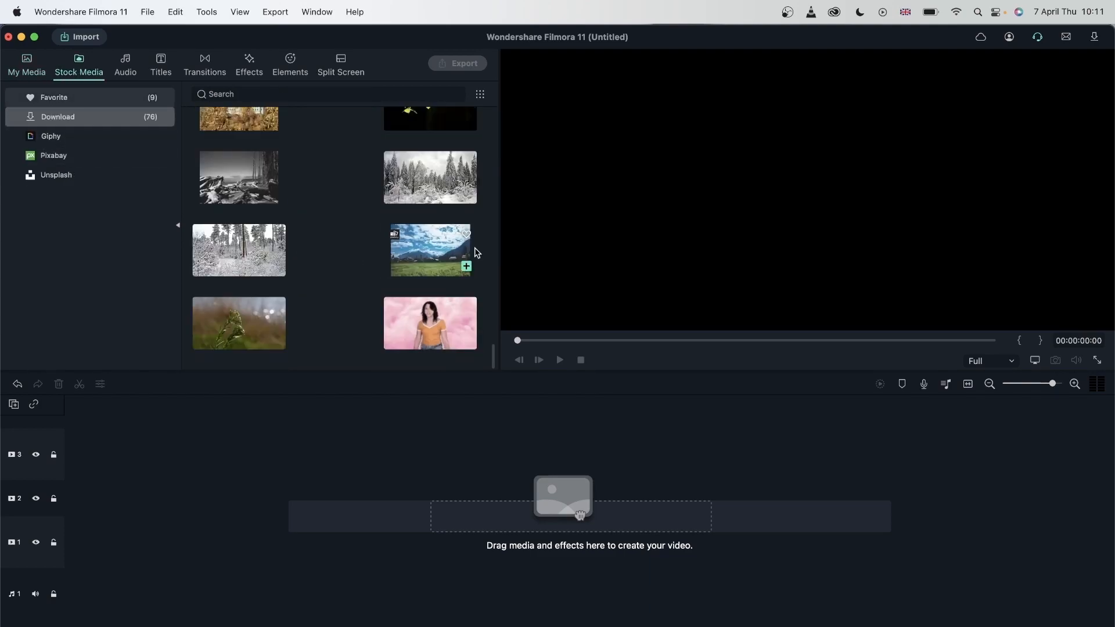
left_click_drag(459, 256, 67, 493)
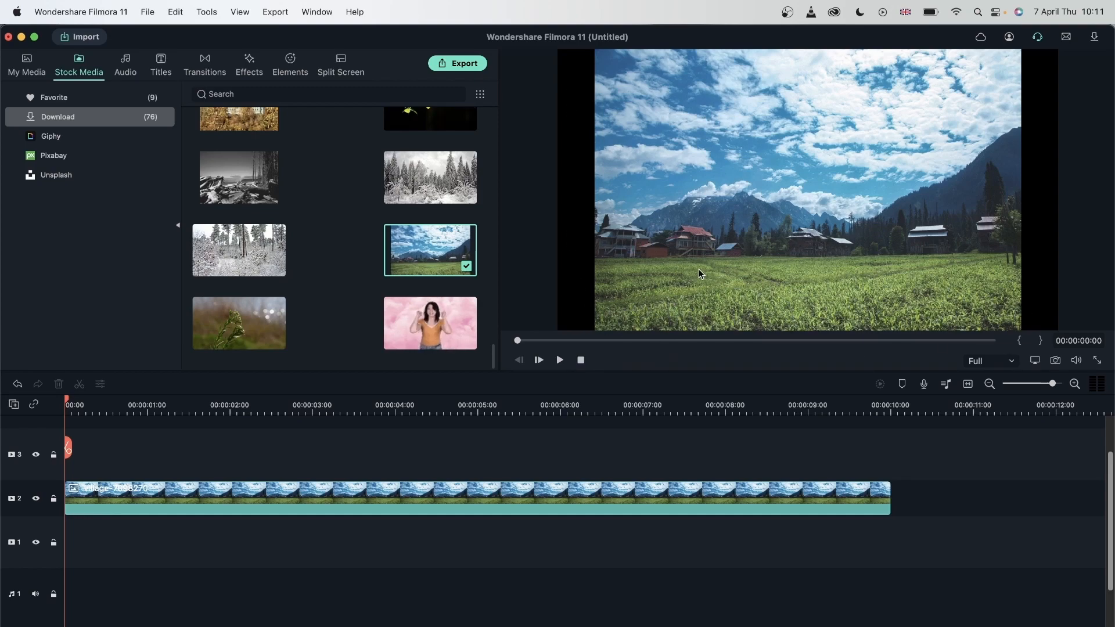
Try a 98.8% scale on the village photo, reset the scale, and delete the photo from the timeline.
left_click(426, 498)
double_click(426, 497)
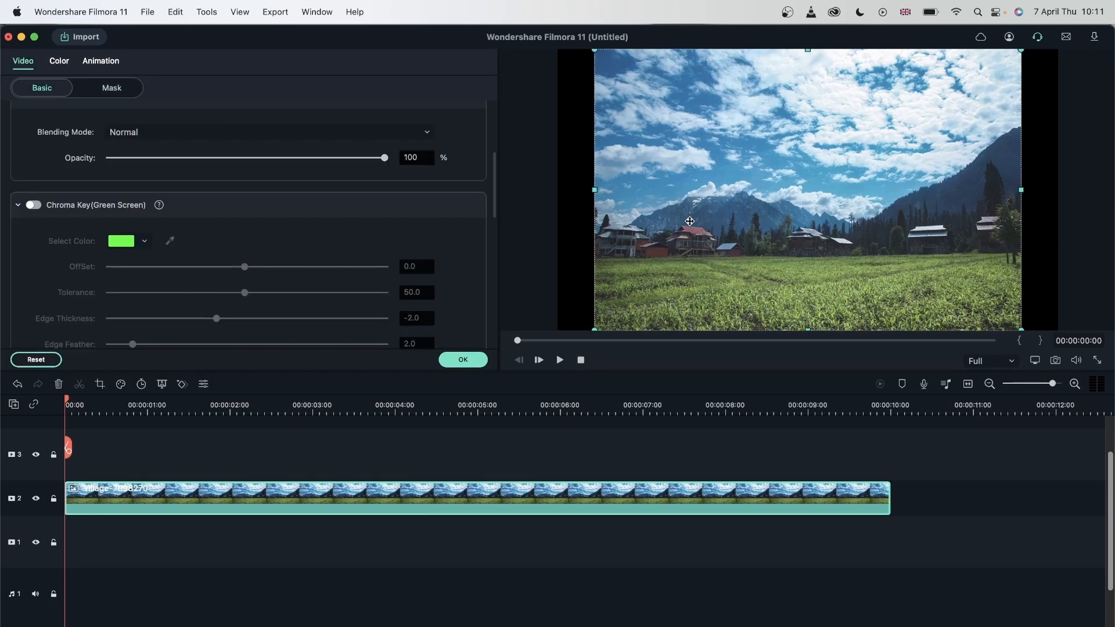
scroll(157, 186, "up", 5)
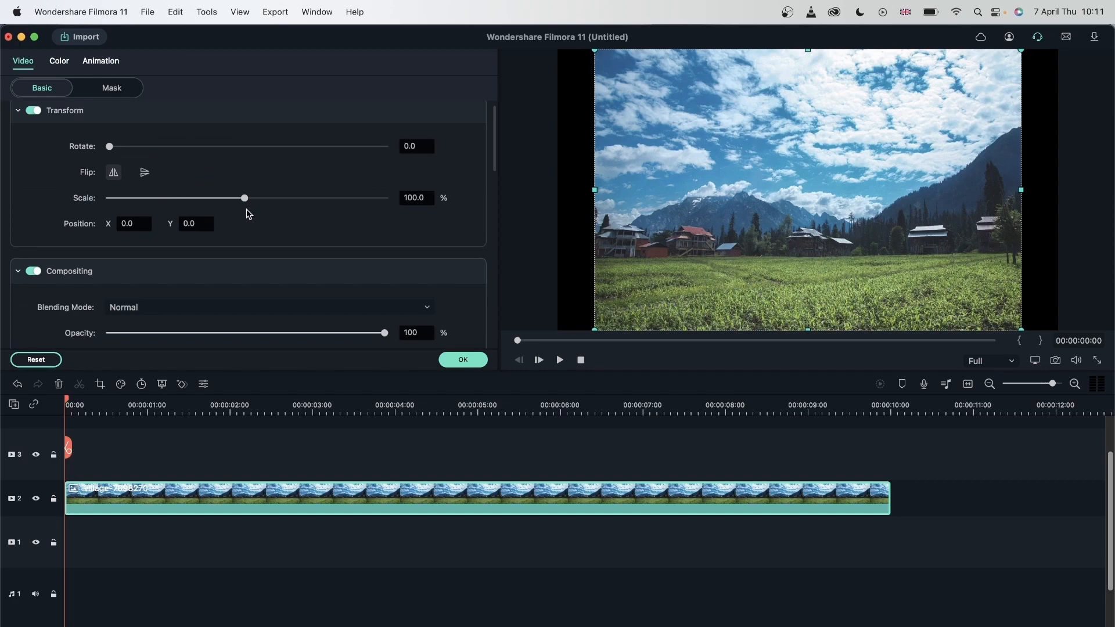
mouse_move(247, 199)
left_mouse_down()
mouse_move(233, 201)
mouse_move(245, 203)
left_mouse_up()
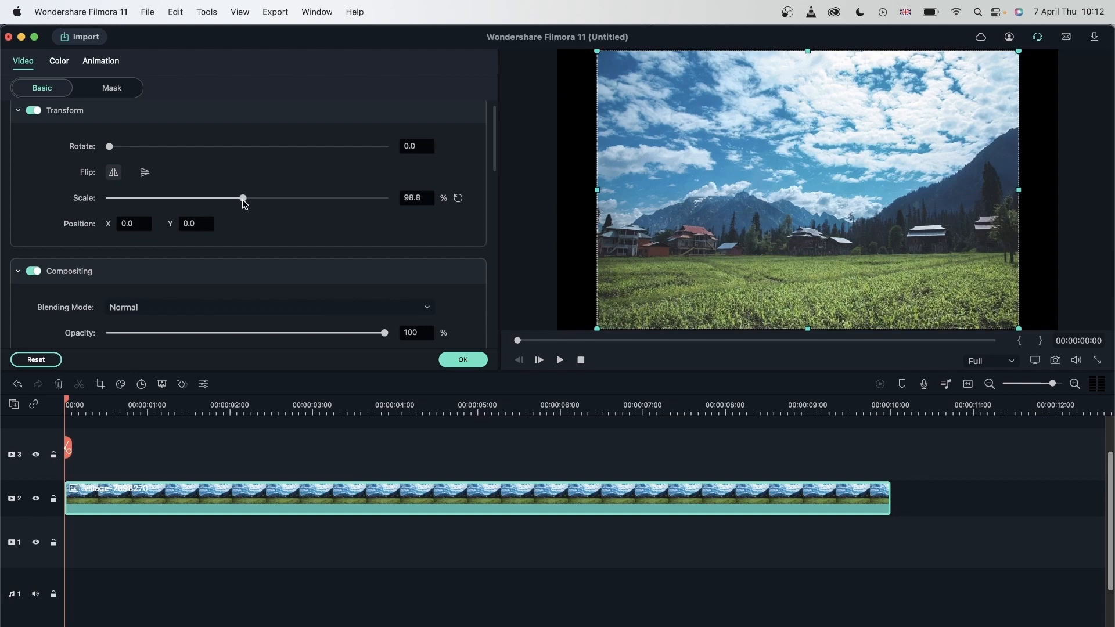
left_click(458, 199)
left_click(463, 360)
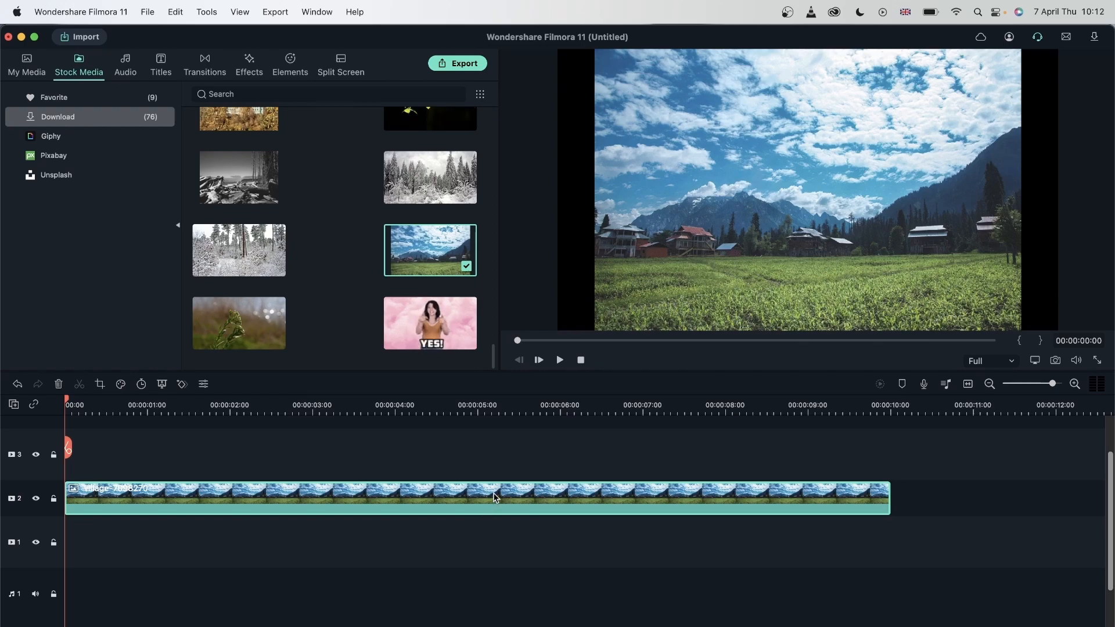
key("Delete")
Set the photo placement preference to Crop to Fit and close the preferences.
left_click(85, 12)
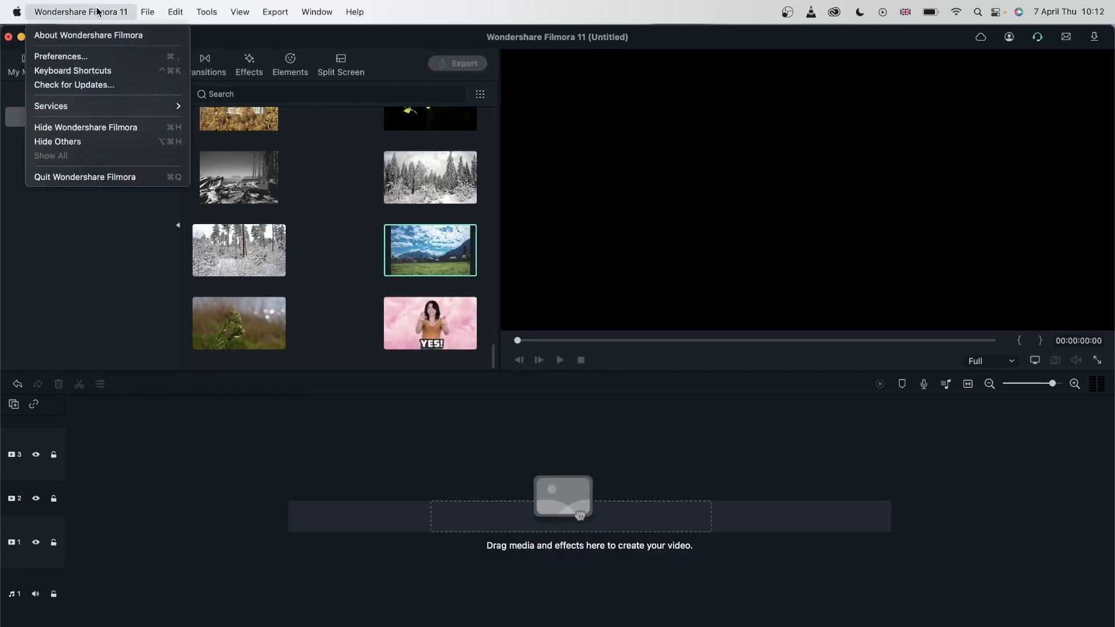
left_click(114, 56)
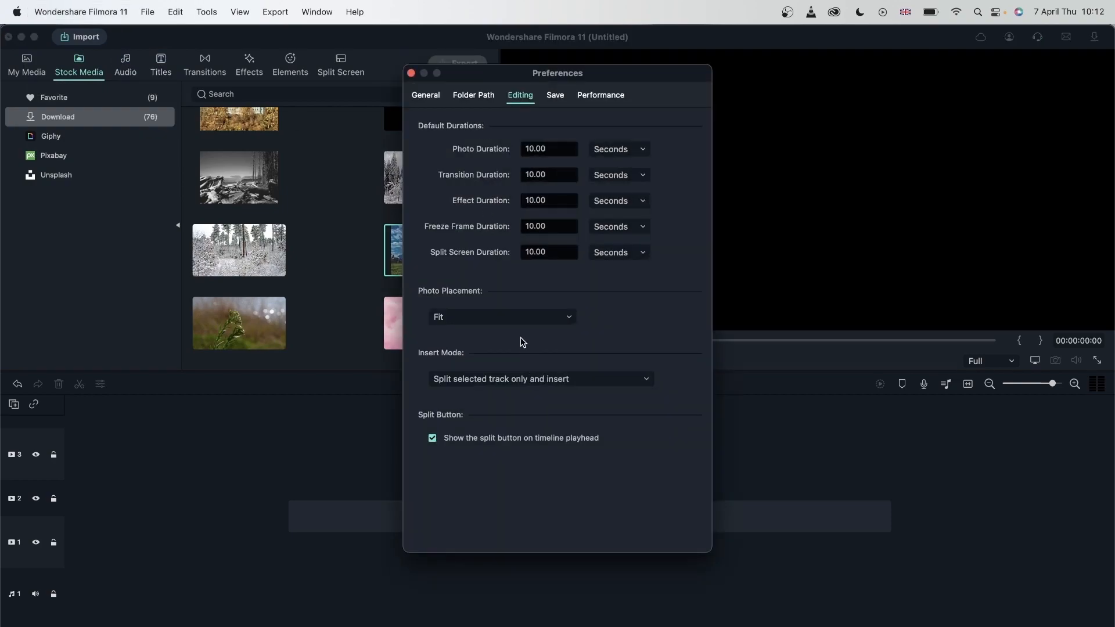
left_click(501, 318)
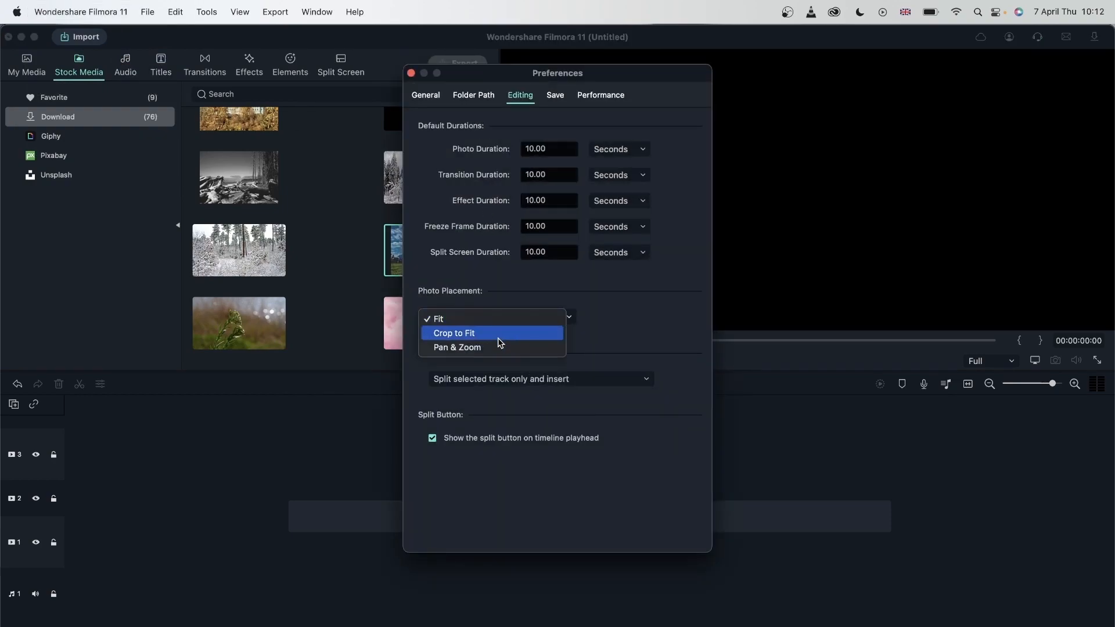
left_click(486, 333)
left_click(411, 73)
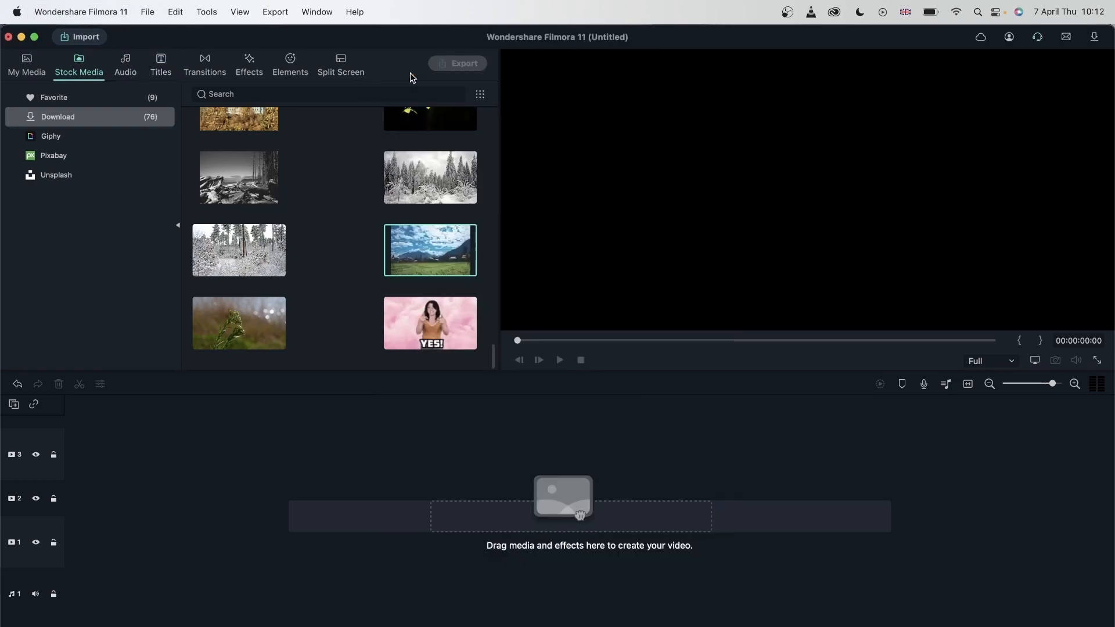
Place the village photo at the start of video track 2 and the White sample color beneath it on video track 1.
left_click_drag(408, 256, 66, 498)
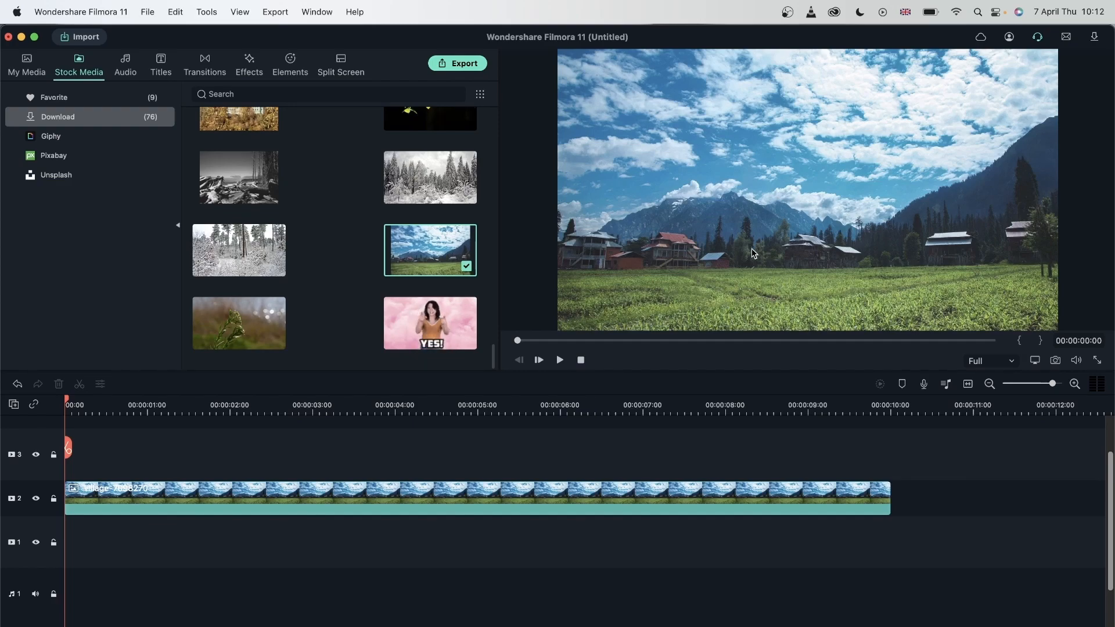
left_click(26, 64)
left_click(133, 140)
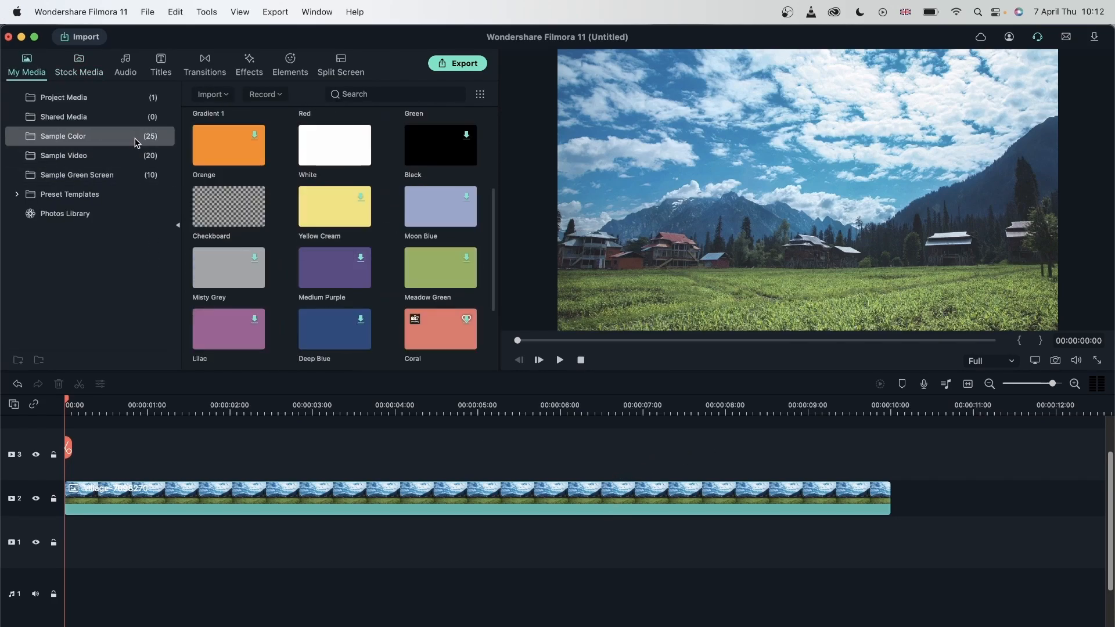
left_click_drag(333, 157, 93, 552)
Move the playhead to 00:00:03:16 and scale the village photo on video track 2 to 69.6%.
left_click(368, 401)
double_click(413, 498)
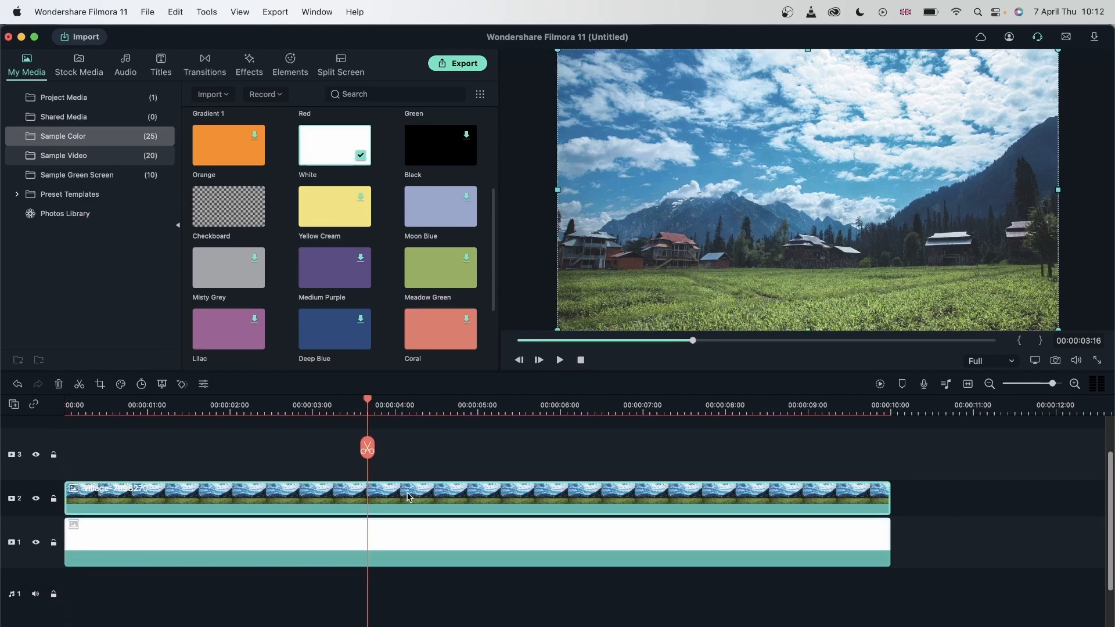
left_click_drag(244, 203, 201, 200)
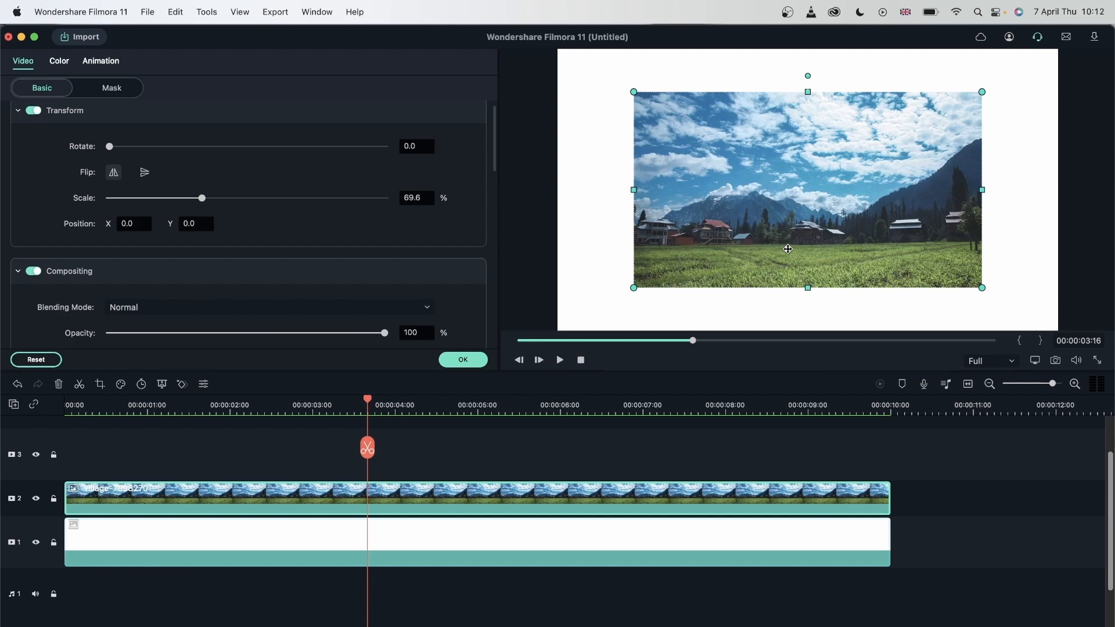
left_click(477, 363)
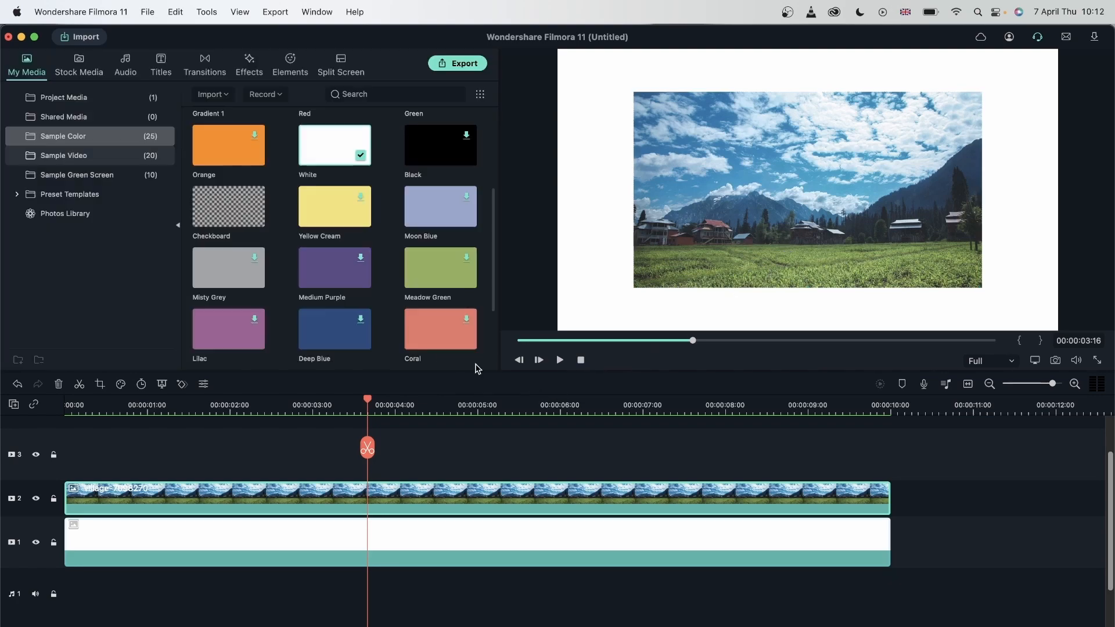
Set the photo placement preference back to Fit.
left_click(103, 11)
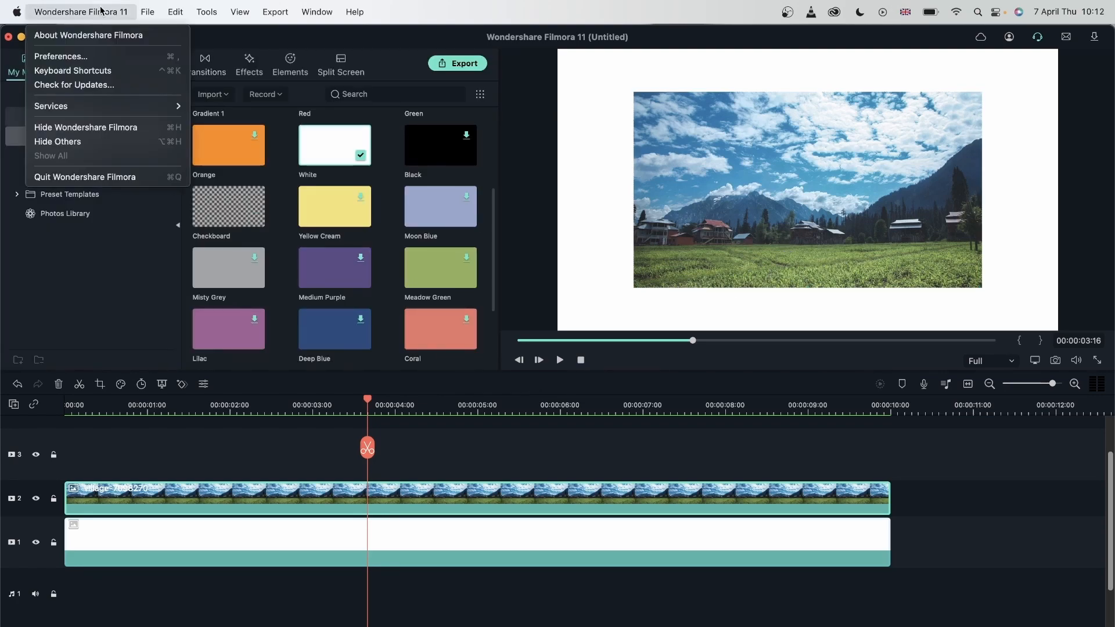
left_click(139, 55)
left_click(514, 316)
left_click(522, 304)
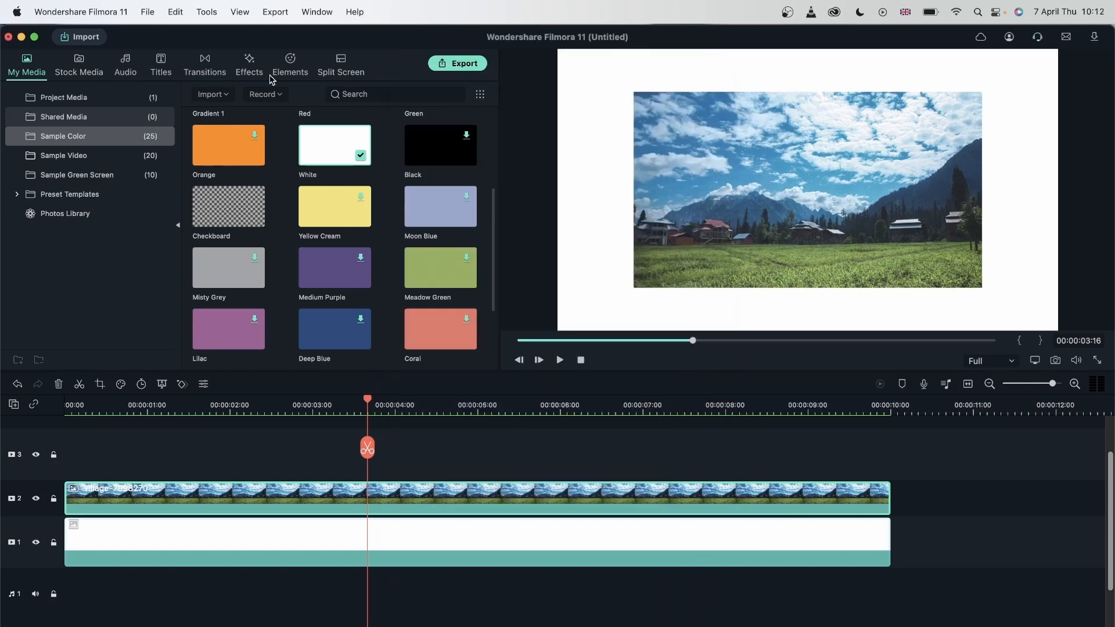
Place a second copy of the village stock photo at the start of video track 3.
left_click(79, 65)
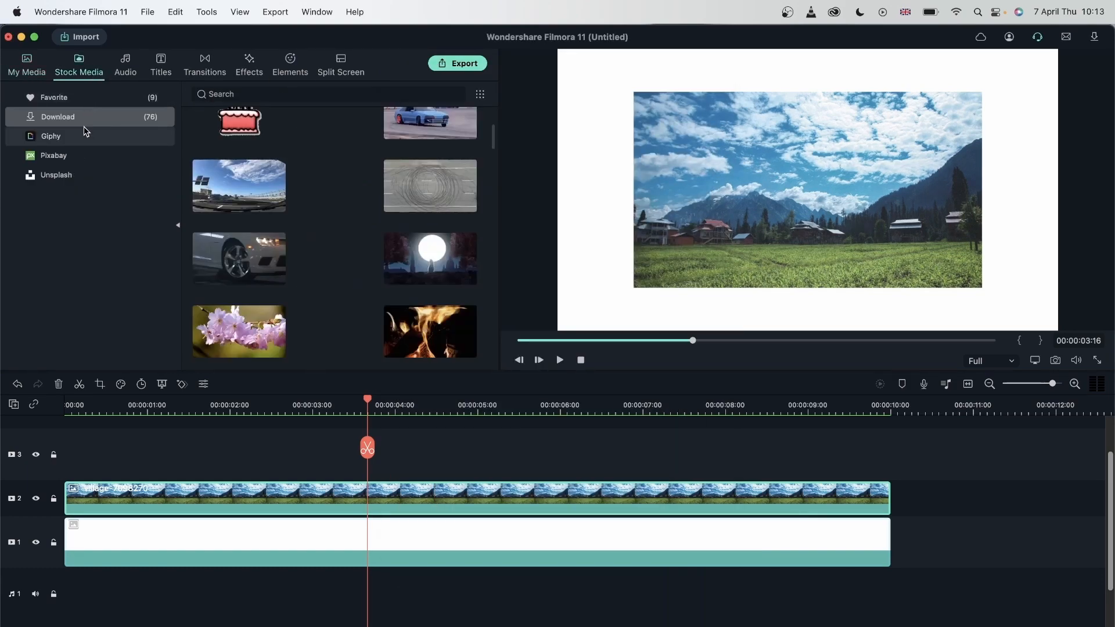
scroll(430, 256, "down", 10)
left_click_drag(430, 250, 71, 457)
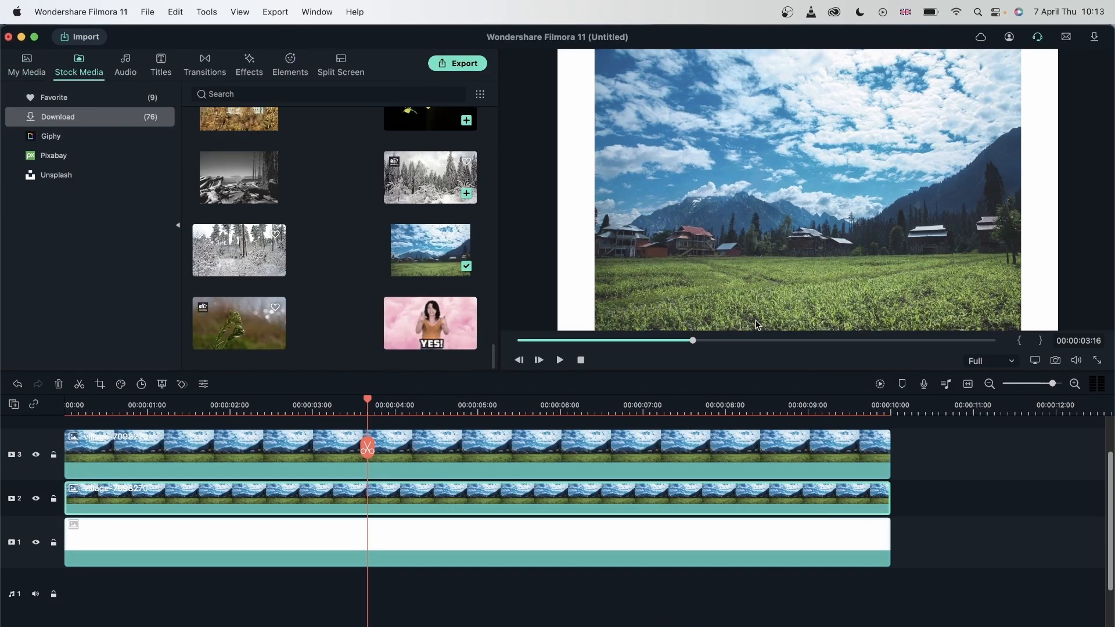
Hide video track 2 and scale the village photo on video track 3 to 67.1%.
left_click(36, 500)
double_click(237, 464)
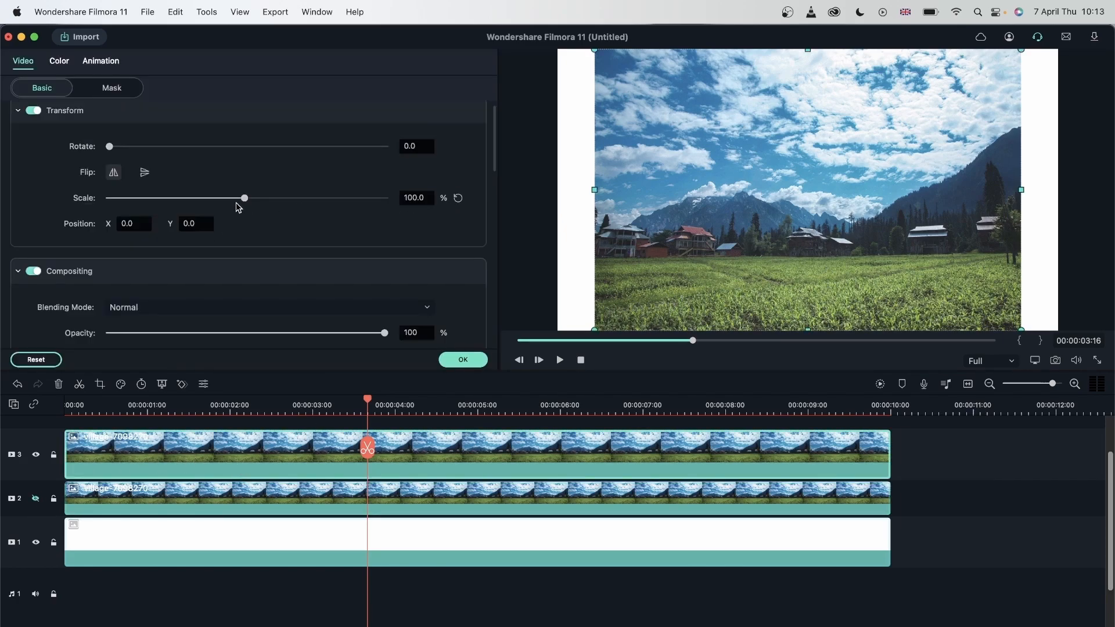
left_click_drag(244, 199, 199, 199)
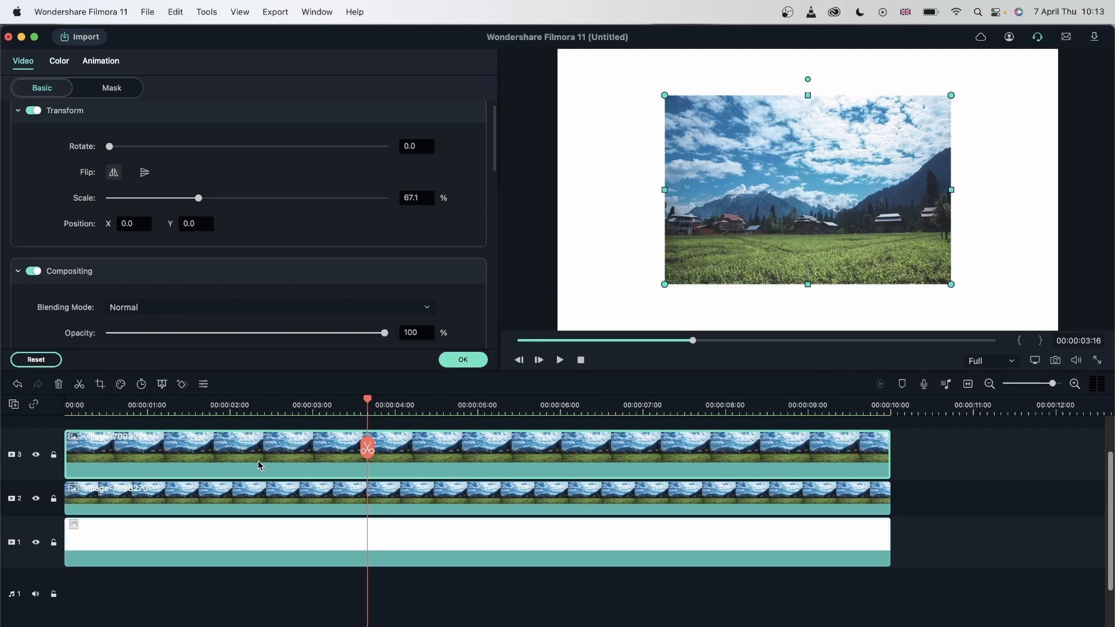
Alternate the visibility of video tracks 3 and 2 to compare both photo placements, leaving both tracks shown, and close the clip settings.
left_click(36, 456)
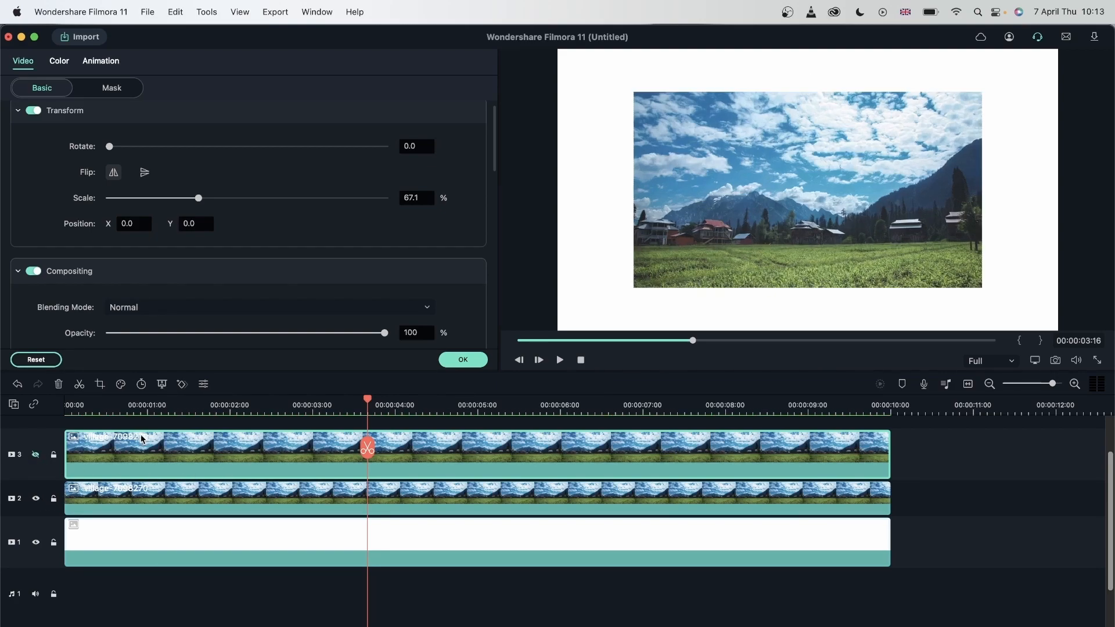
left_click(36, 499)
left_click(36, 455)
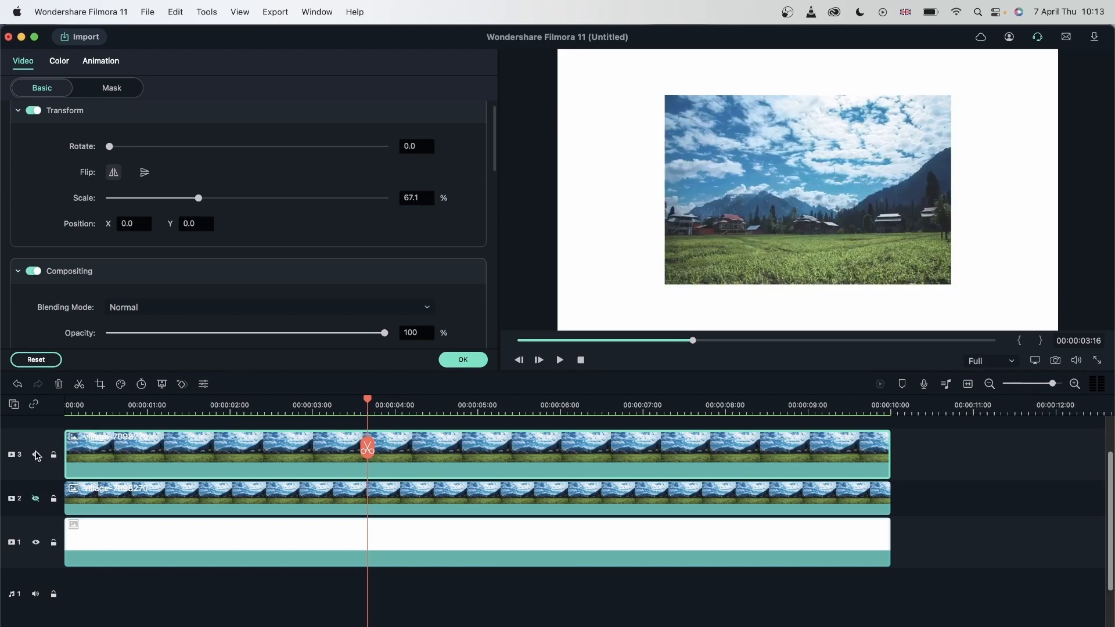
left_click(35, 498)
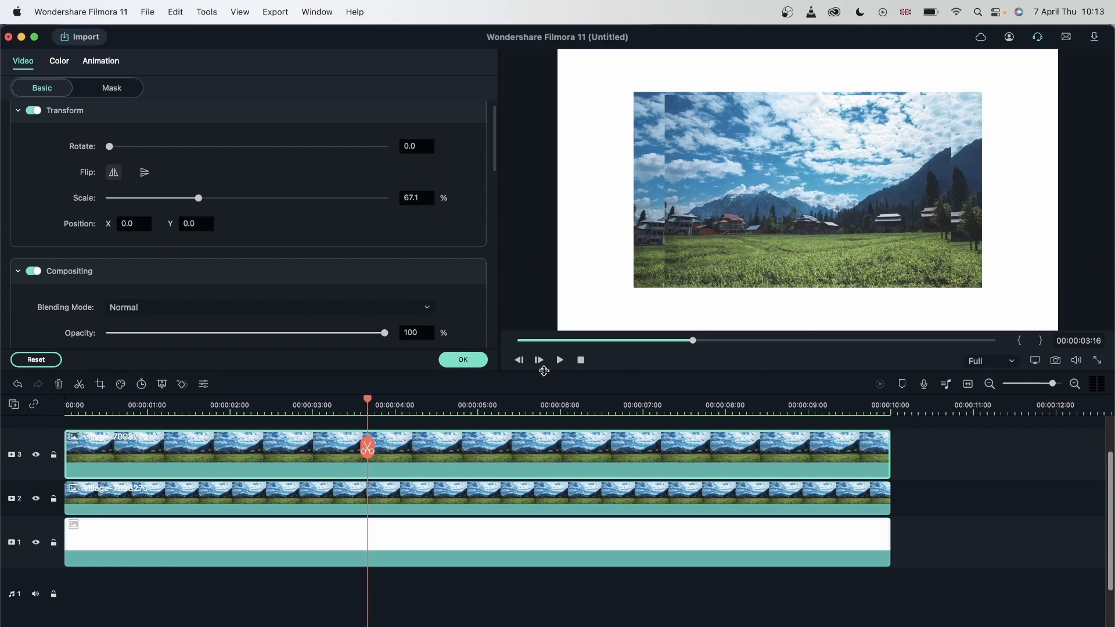
left_click(463, 360)
Delete both village photos from video tracks 2 and 3, keeping the white clip on track 1.
left_click_drag(947, 506, 814, 414)
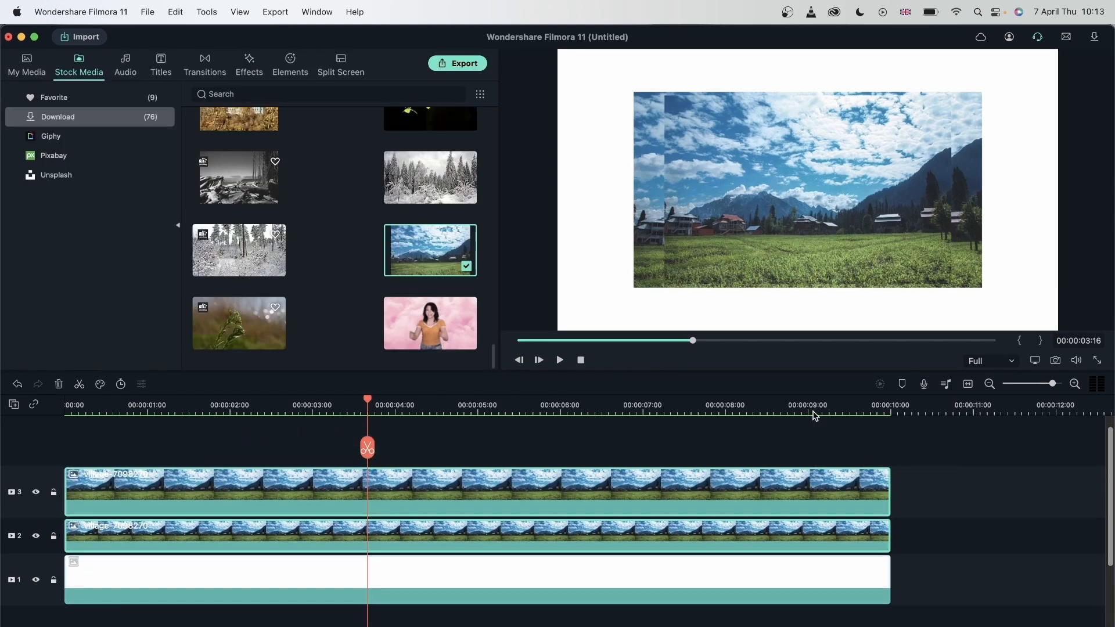
left_click(59, 384)
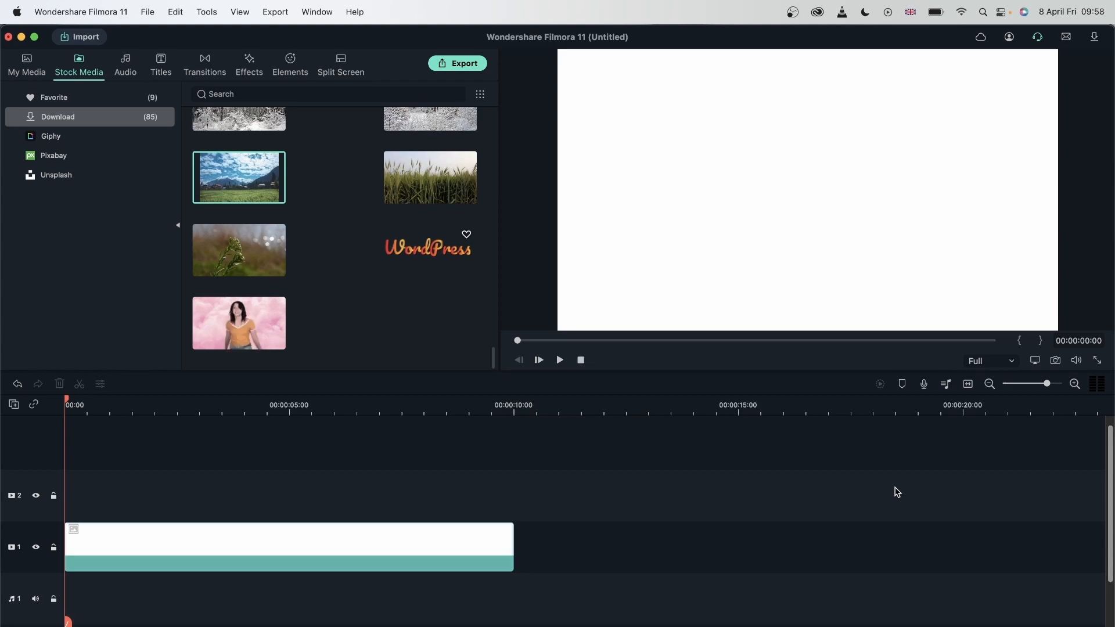
Set the photo placement preference to Pan & Zoom and close the preferences.
left_click(105, 11)
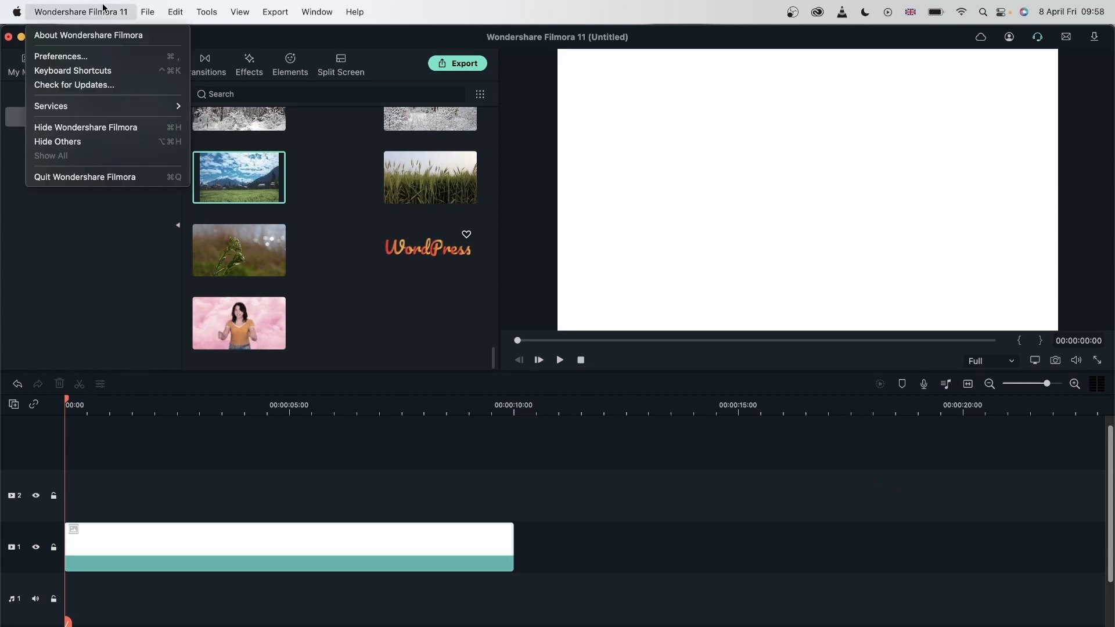
left_click(81, 56)
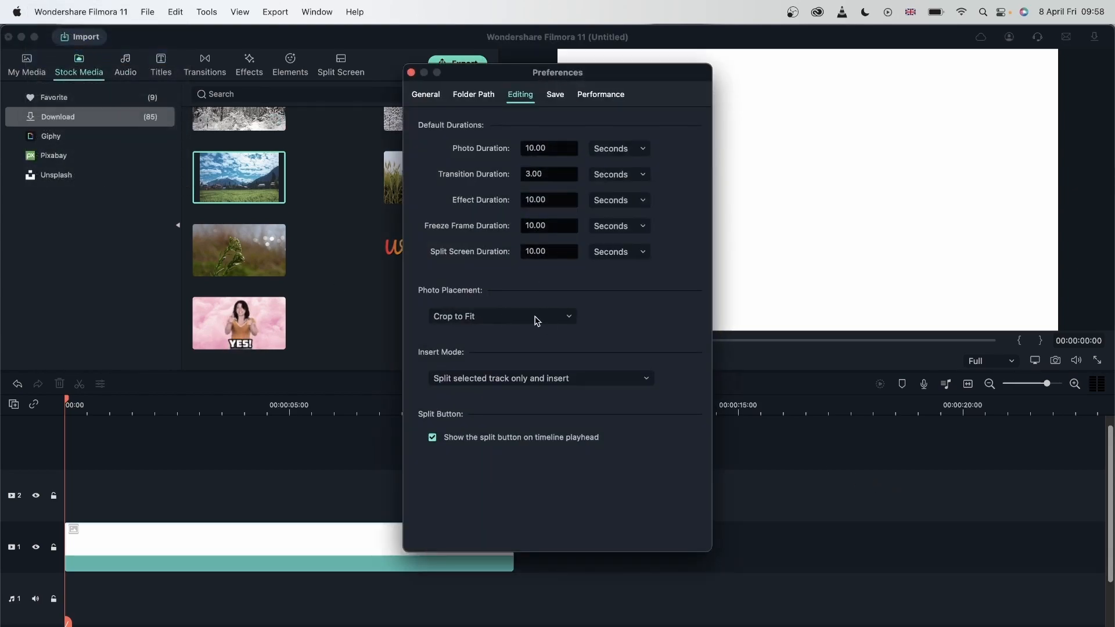
left_click(475, 320)
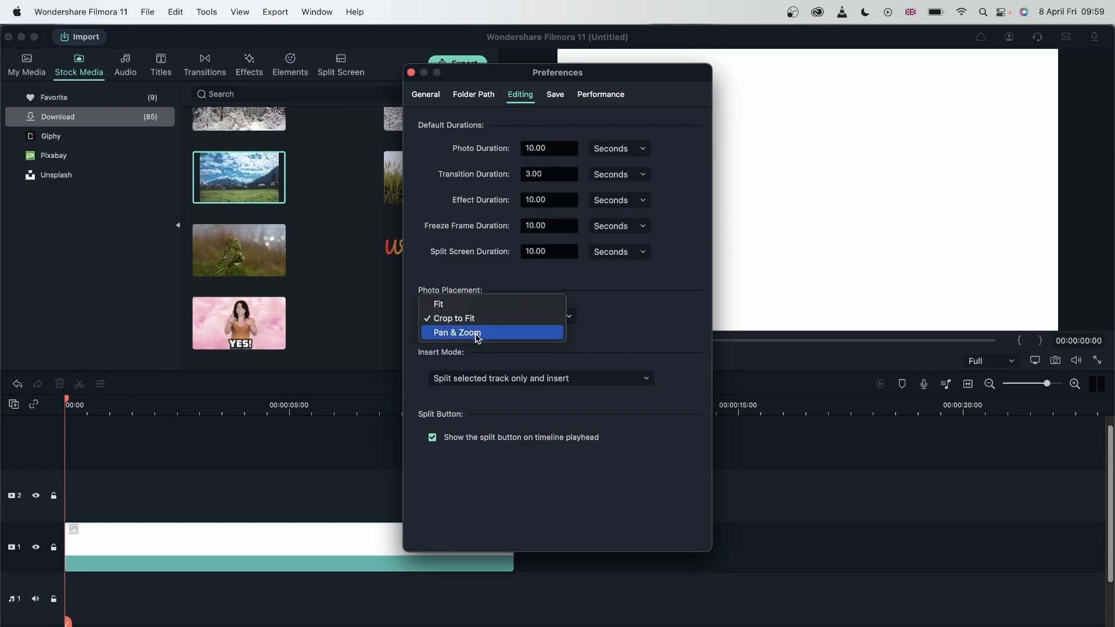
left_click(477, 333)
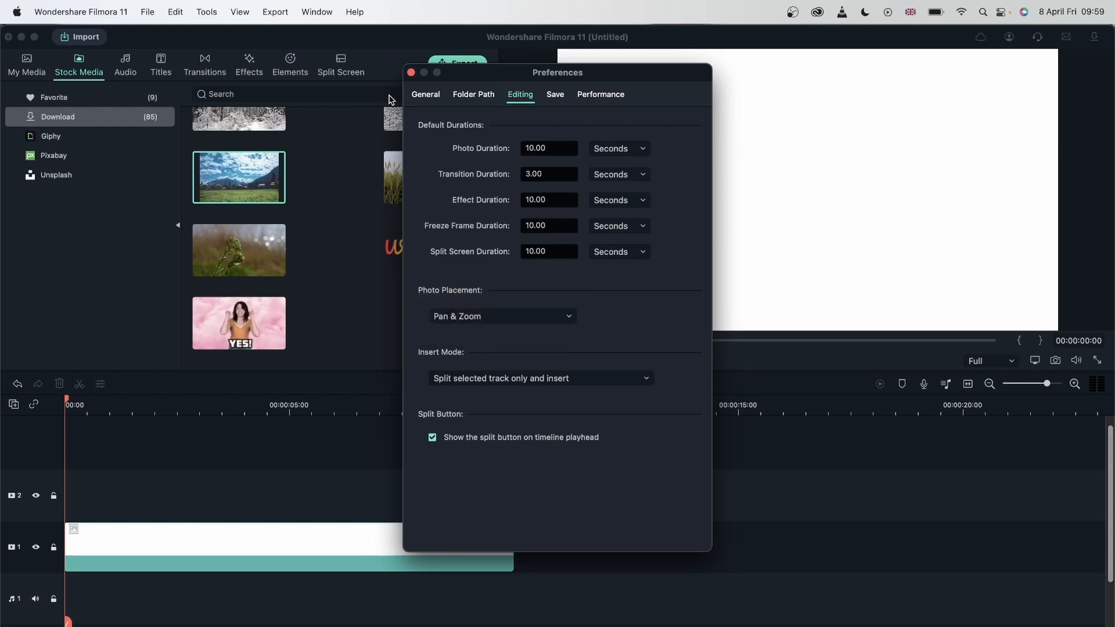
left_click(411, 73)
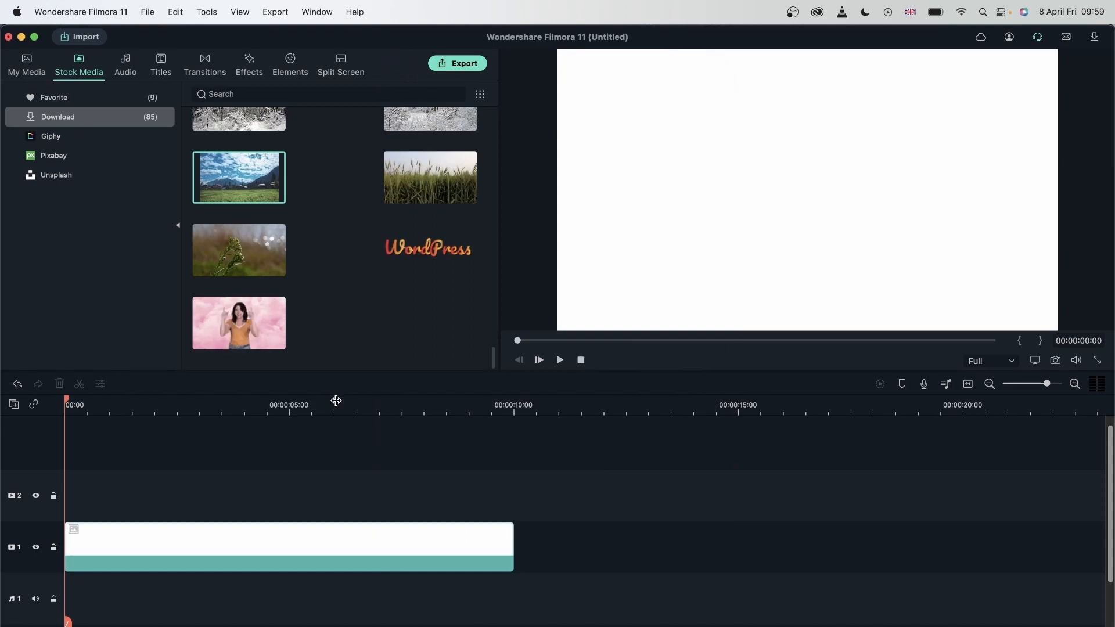
Apply the default Pan and Zoom start and end frames to the white clip on video track 1.
left_click(259, 554)
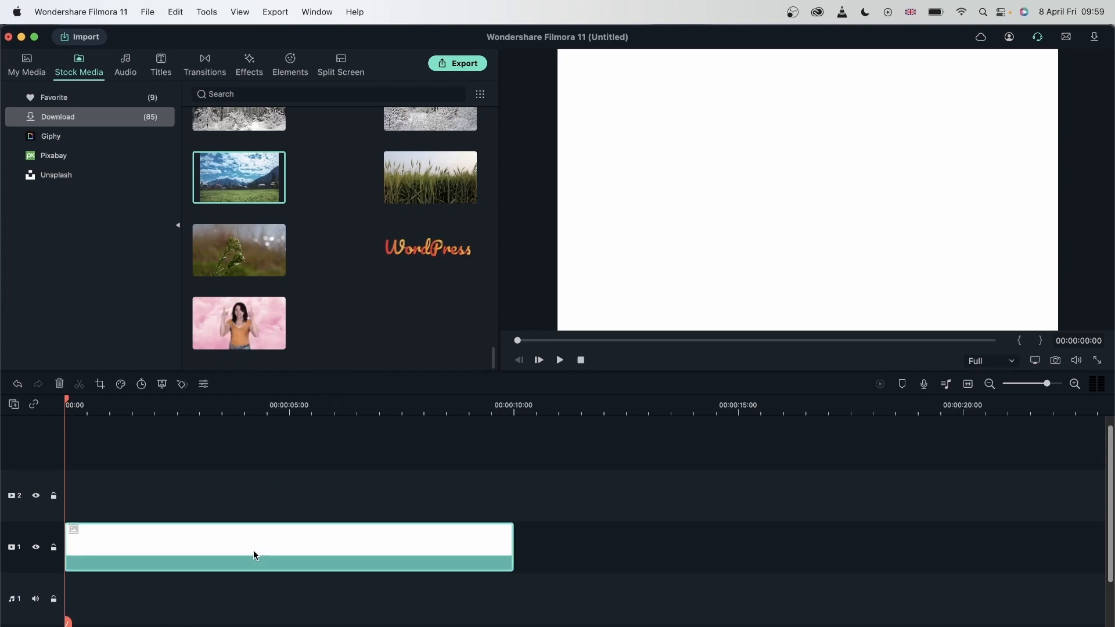
left_click(100, 384)
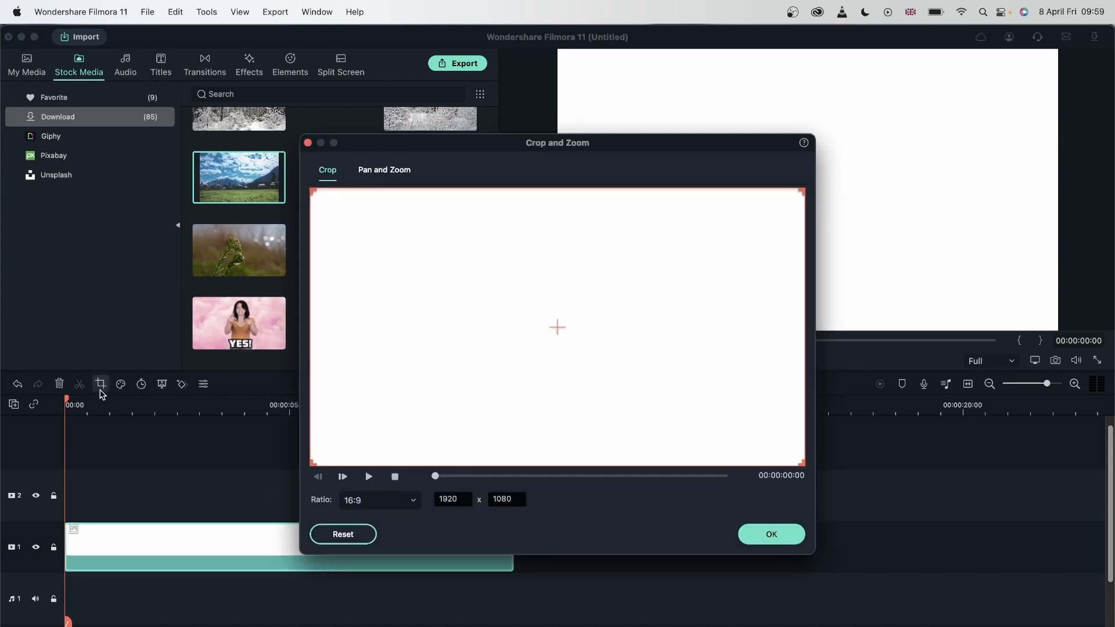
left_click(384, 171)
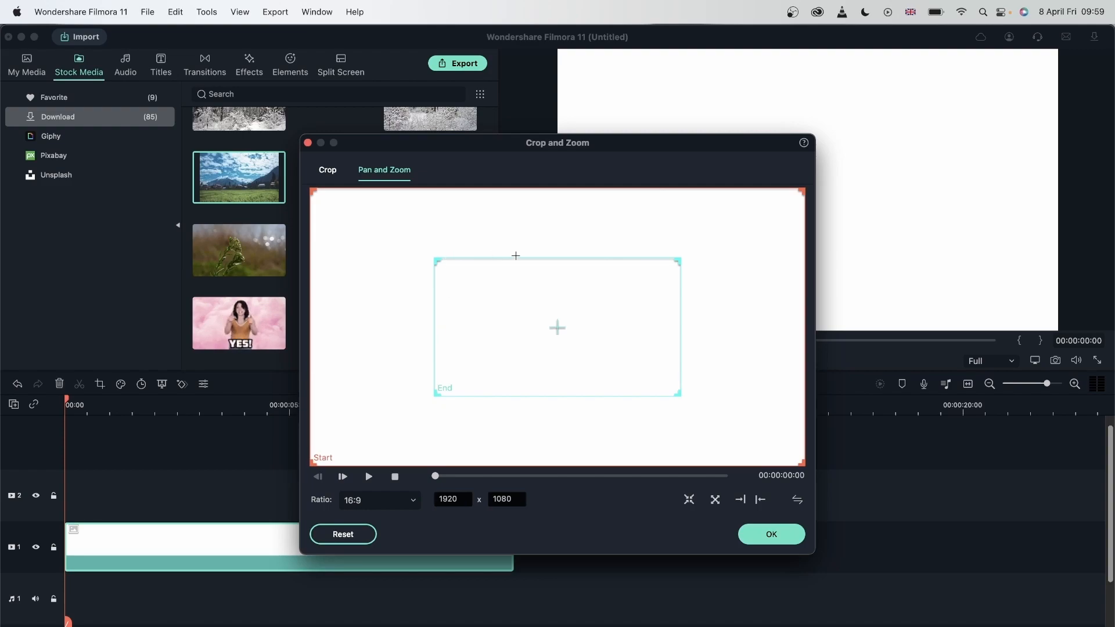
left_click(772, 534)
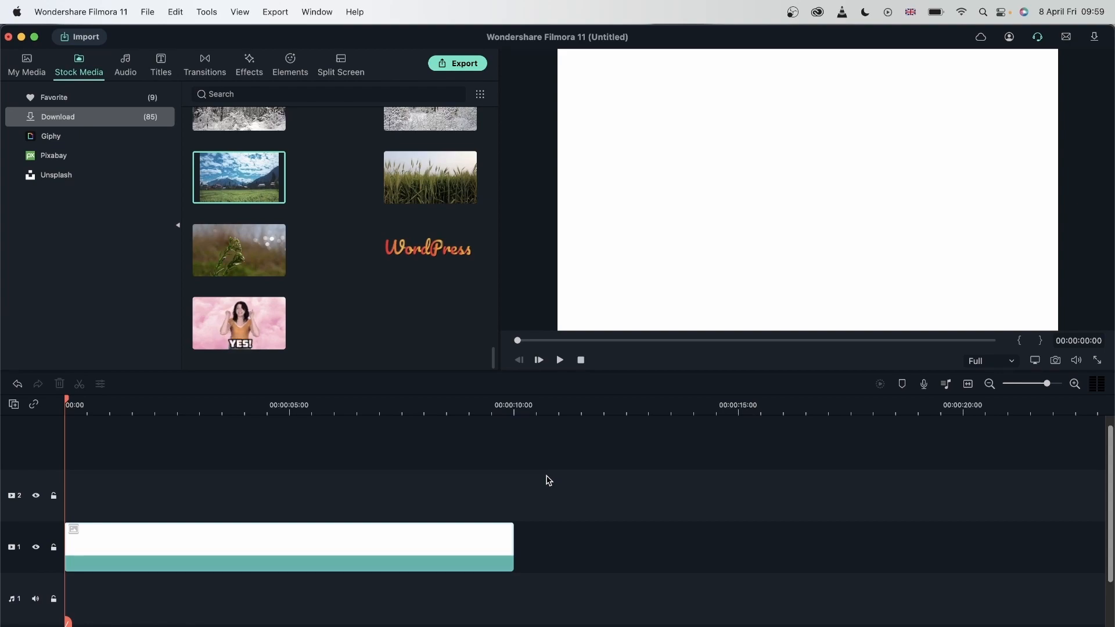
Place the village photo at the start of video track 2 above the white clip and play its pan and zoom.
mouse_move(237, 174)
left_click_drag(235, 171, 77, 500)
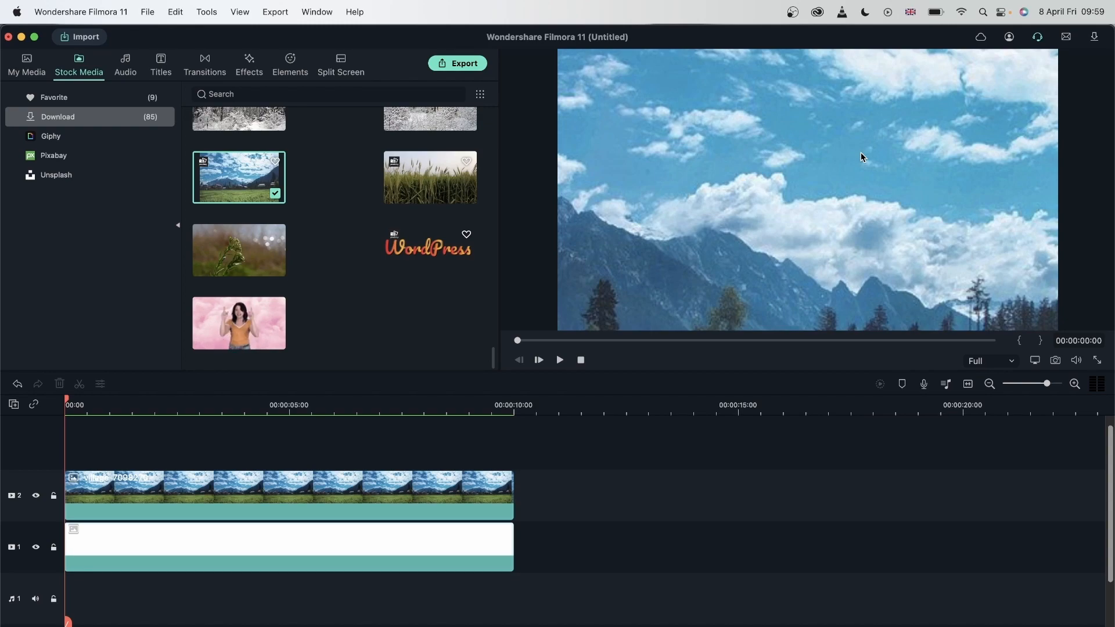
key("space")
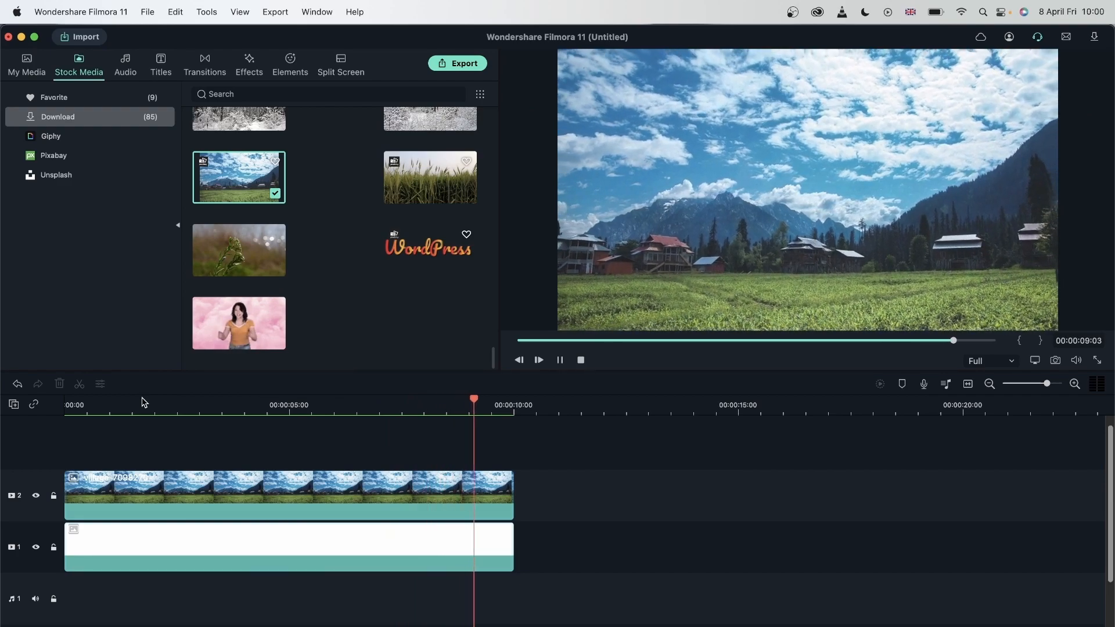
Place the tree-7101858 photo on video track 2 at about 11 seconds and play part of its pan and zoom.
scroll(337, 232, "up", 3)
left_click_drag(430, 147, 575, 500)
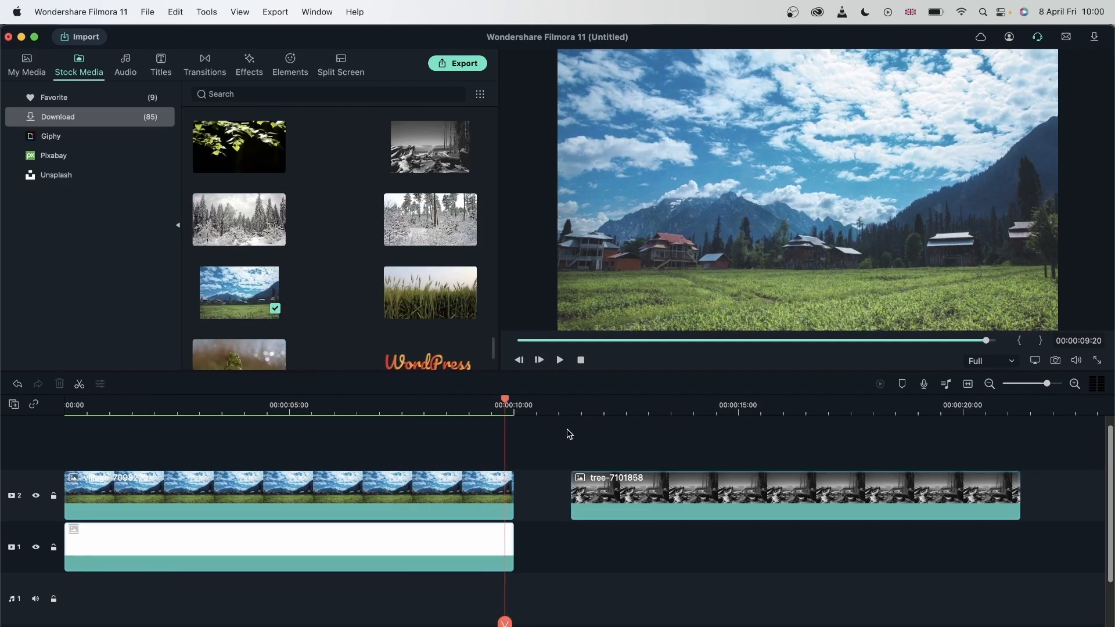
left_click(569, 404)
key("space")
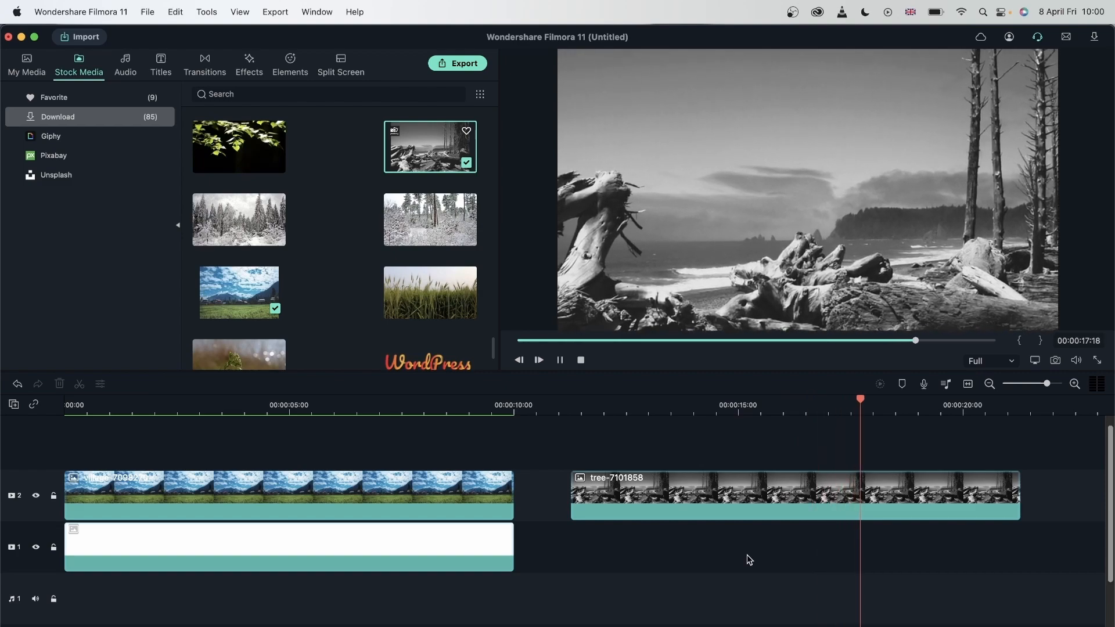
key("space")
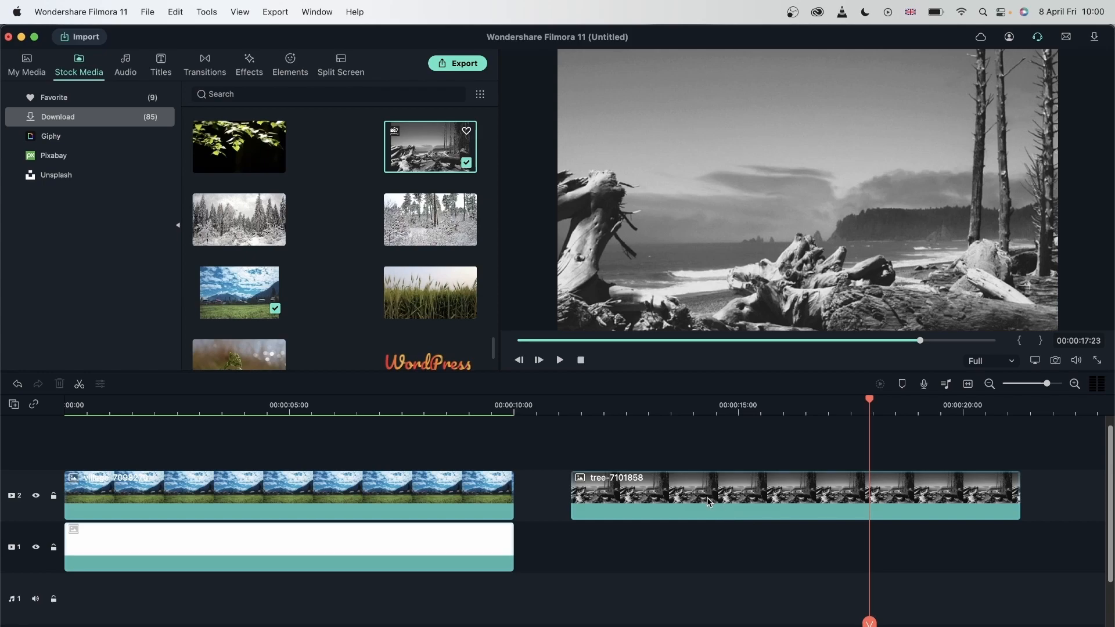
Delete the tree-7101858 photo from video track 2, keeping the village photo.
left_click(377, 517)
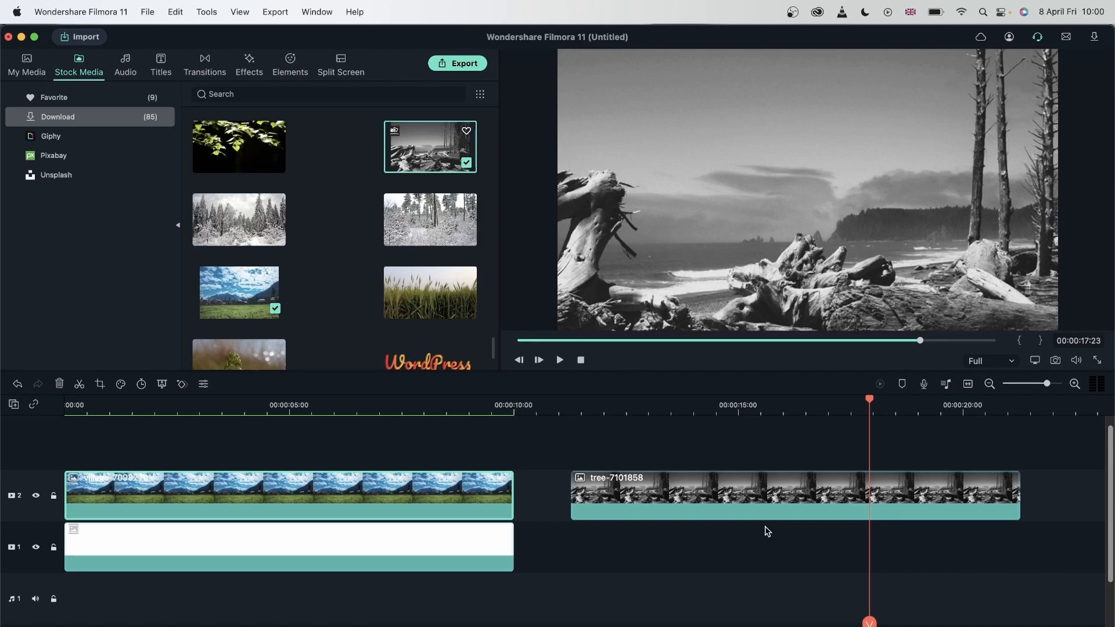
left_click(732, 495)
key("Delete")
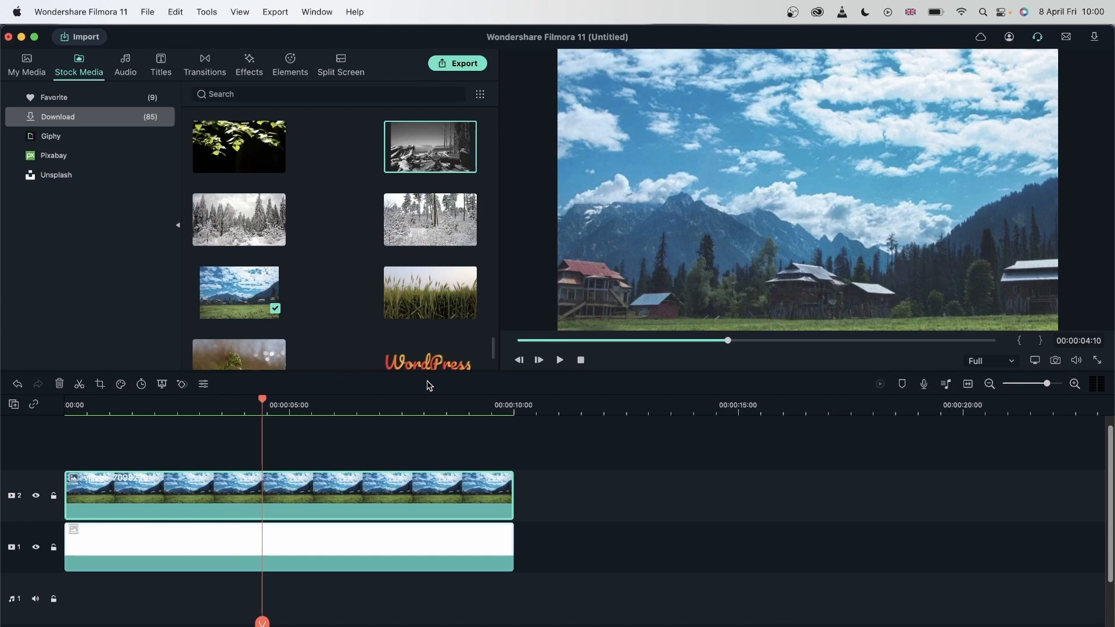
Review the Folder Path settings in the preferences and close the preferences.
left_click(81, 12)
left_click(93, 56)
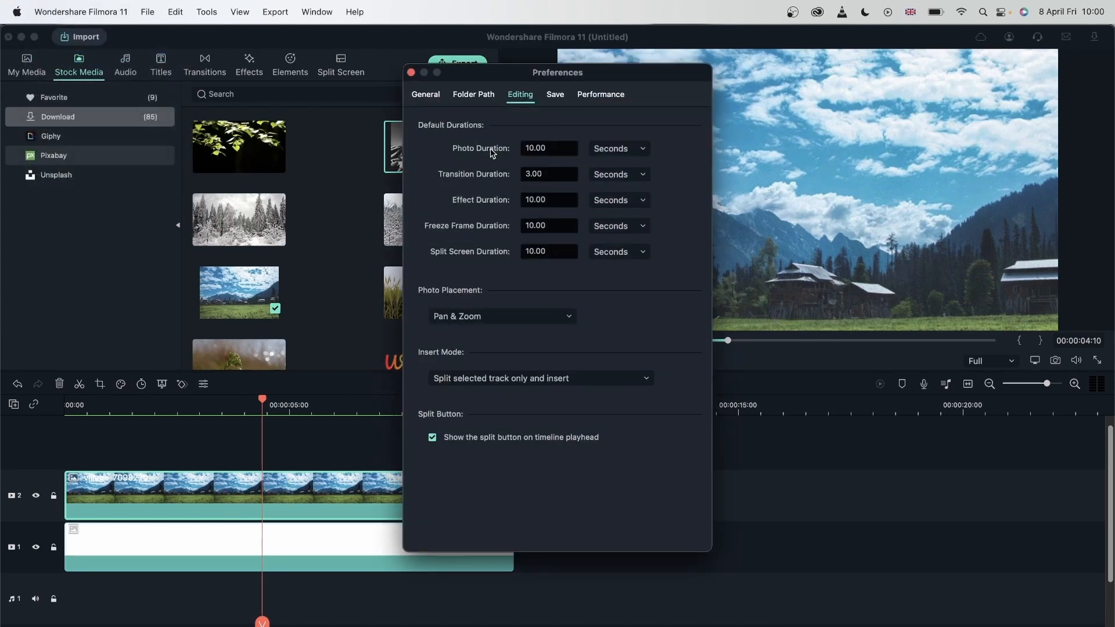
left_click(484, 99)
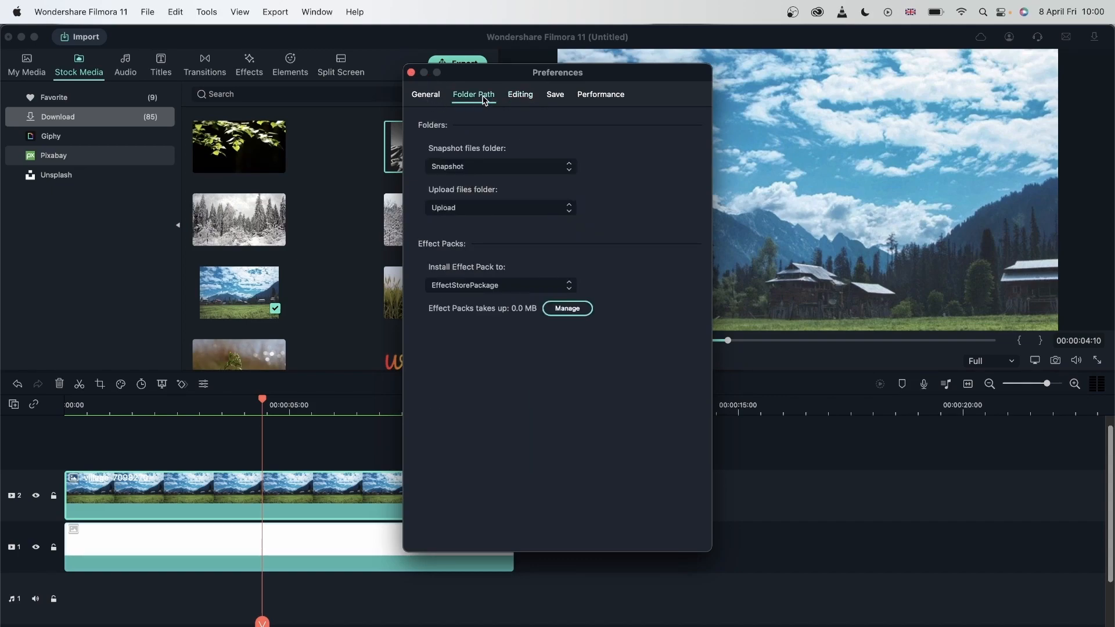
left_click(411, 72)
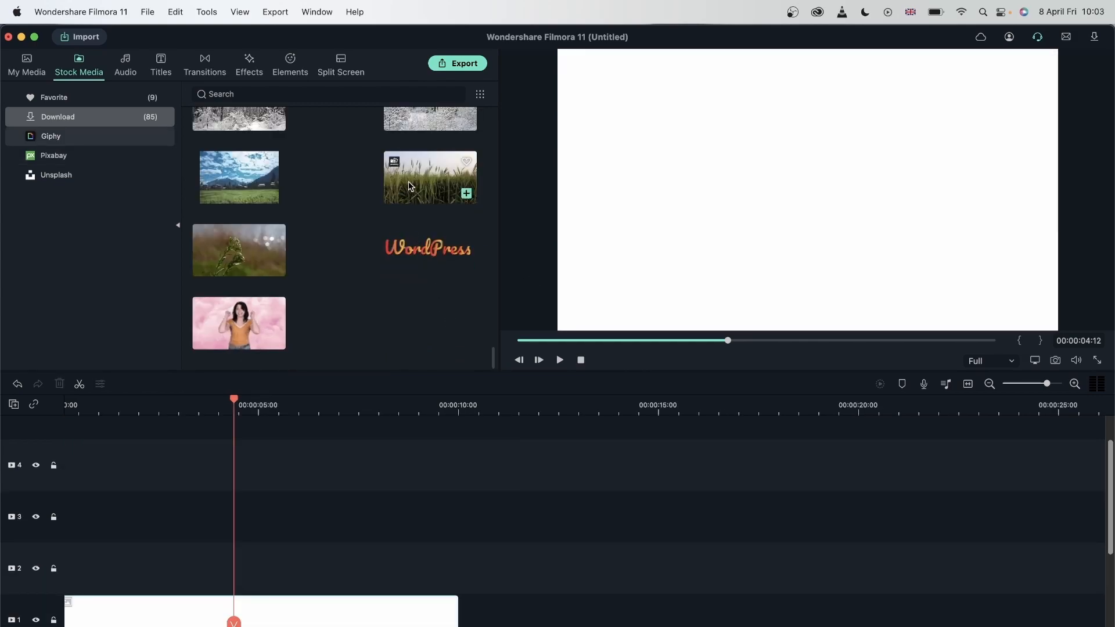
Place the wheat video at the start of video track 2 and layer the Subdued and Arizona filters on tracks 3 and 4.
left_click_drag(322, 371, 69, 566)
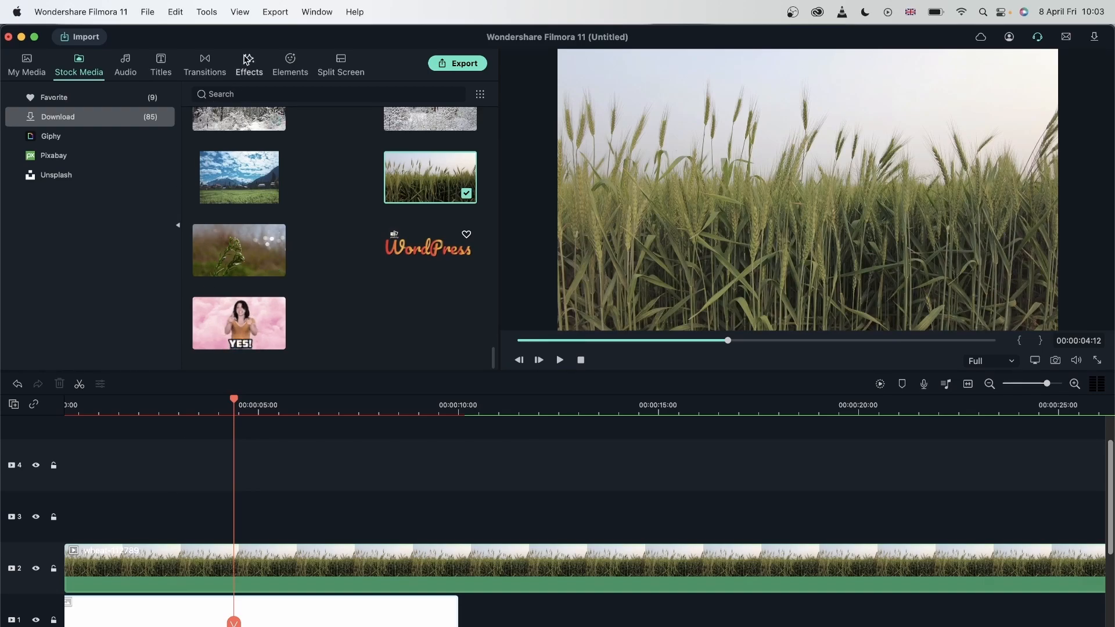
left_click(244, 59)
left_click_drag(450, 133, 134, 505)
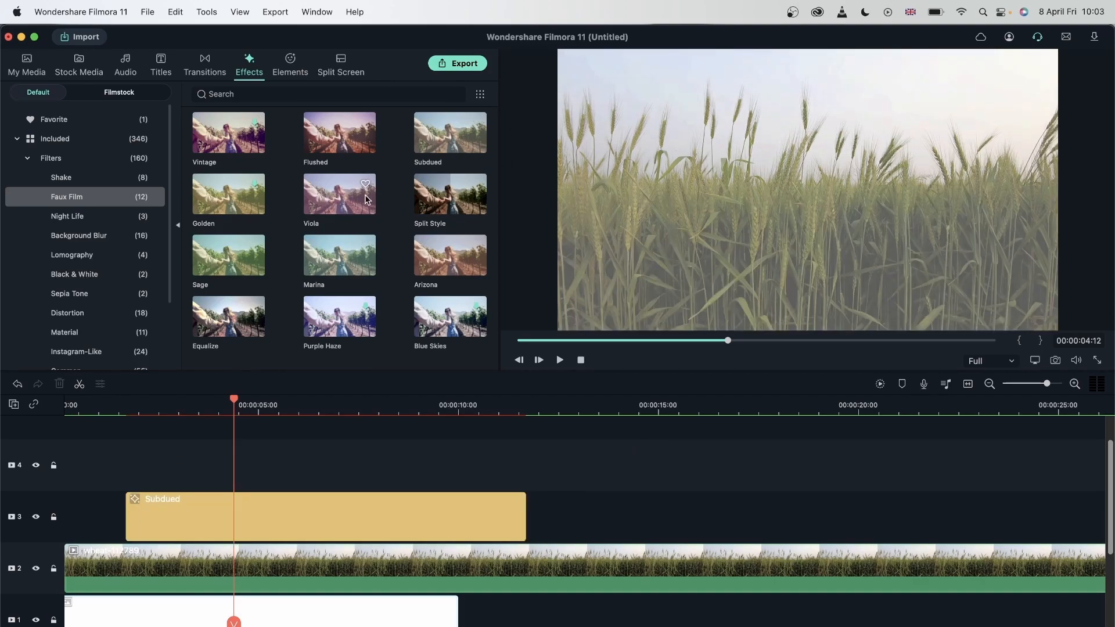
left_click_drag(450, 255, 132, 462)
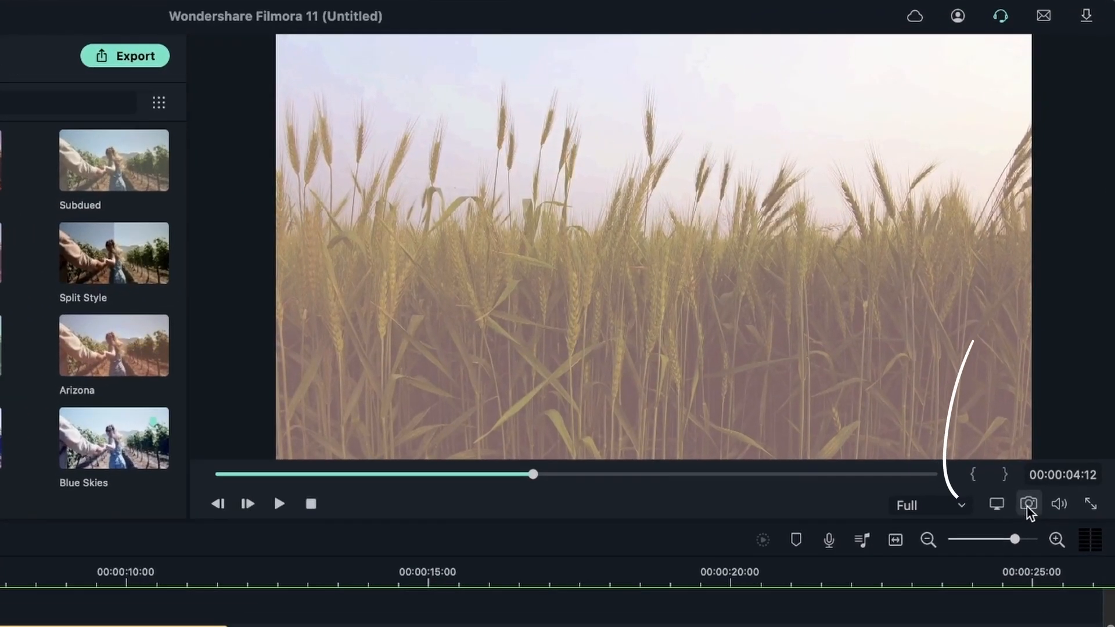
Take a snapshot of the filtered wheat frame, place it on video track 3 at about 15 seconds and play it.
left_click(1027, 504)
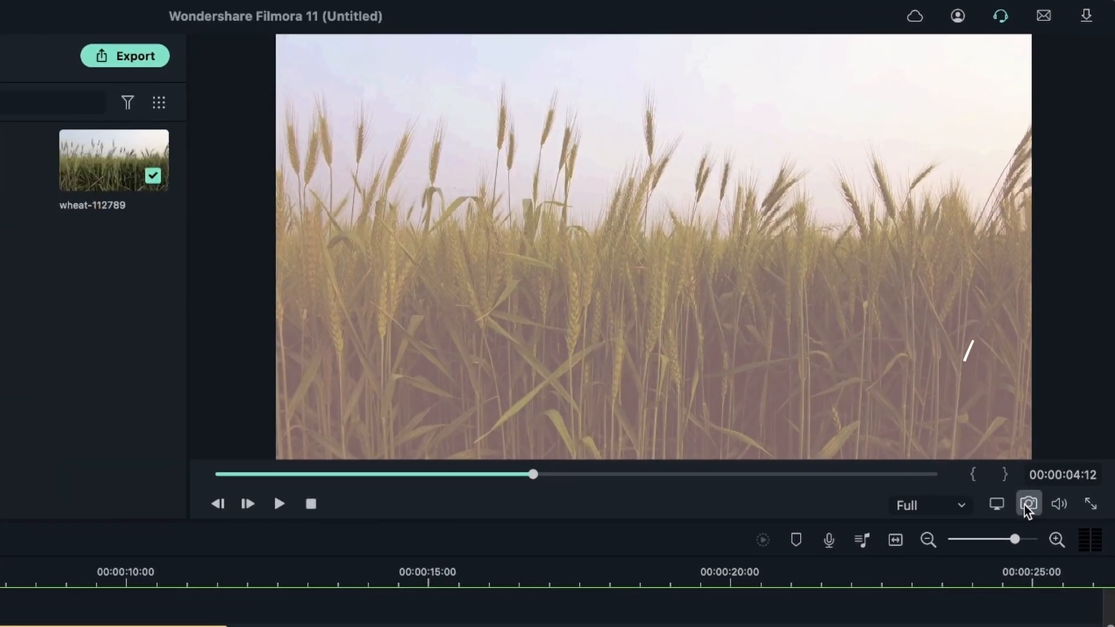
left_click_drag(328, 140, 679, 514)
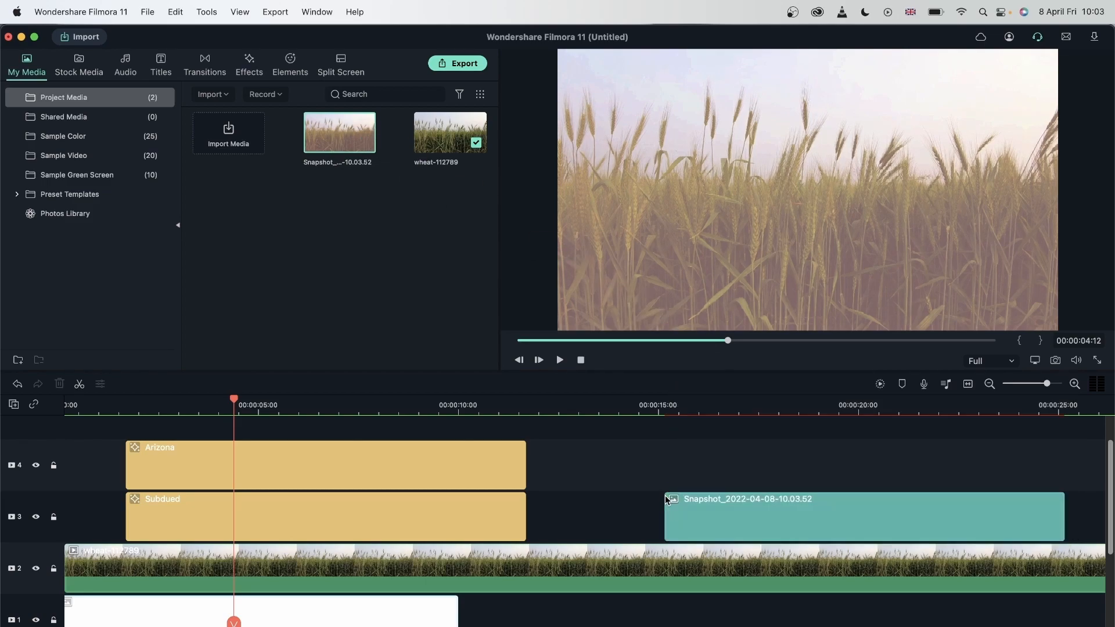
left_click(706, 404)
left_click(781, 400)
left_click(849, 401)
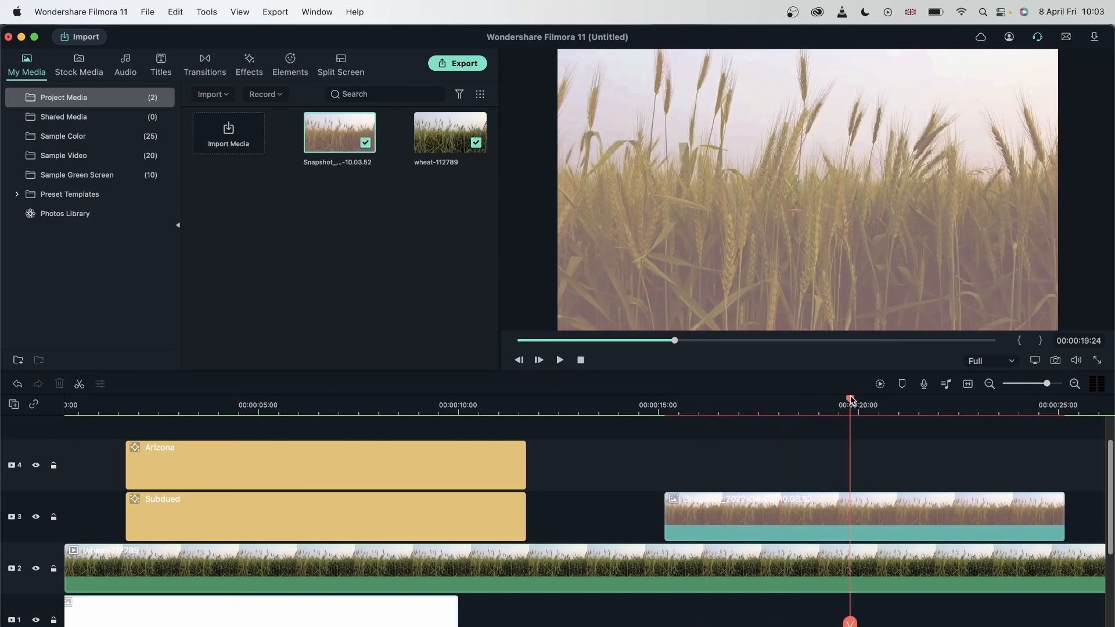
left_click(680, 409)
key("space")
key("space")
Move the snapshot clip to video track 4 and delete it from the timeline.
left_click_drag(853, 529, 844, 456)
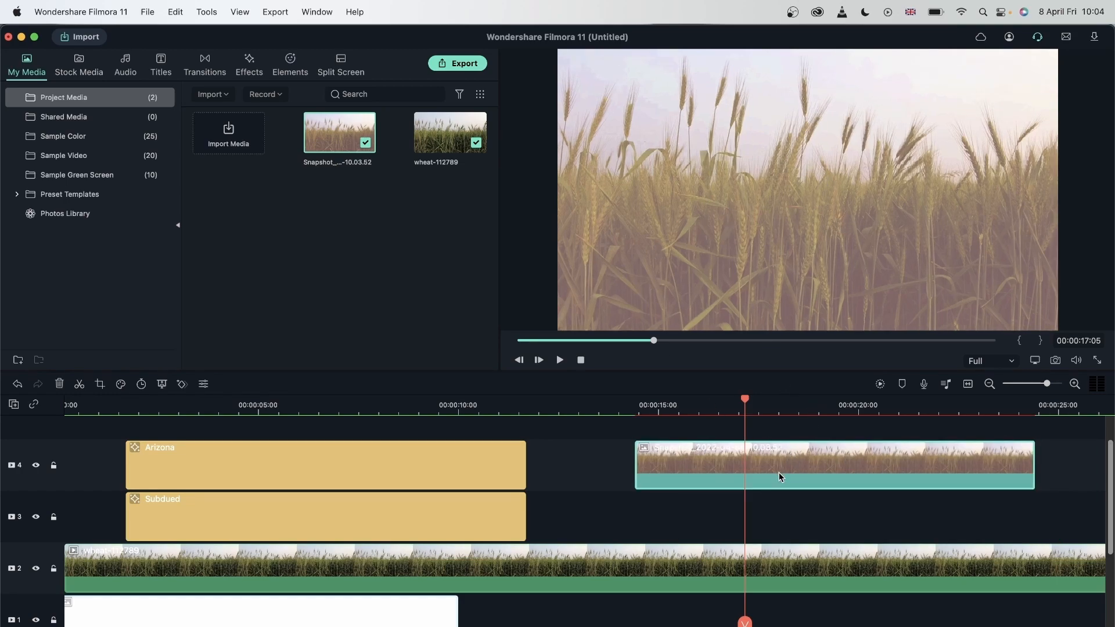
key("Delete")
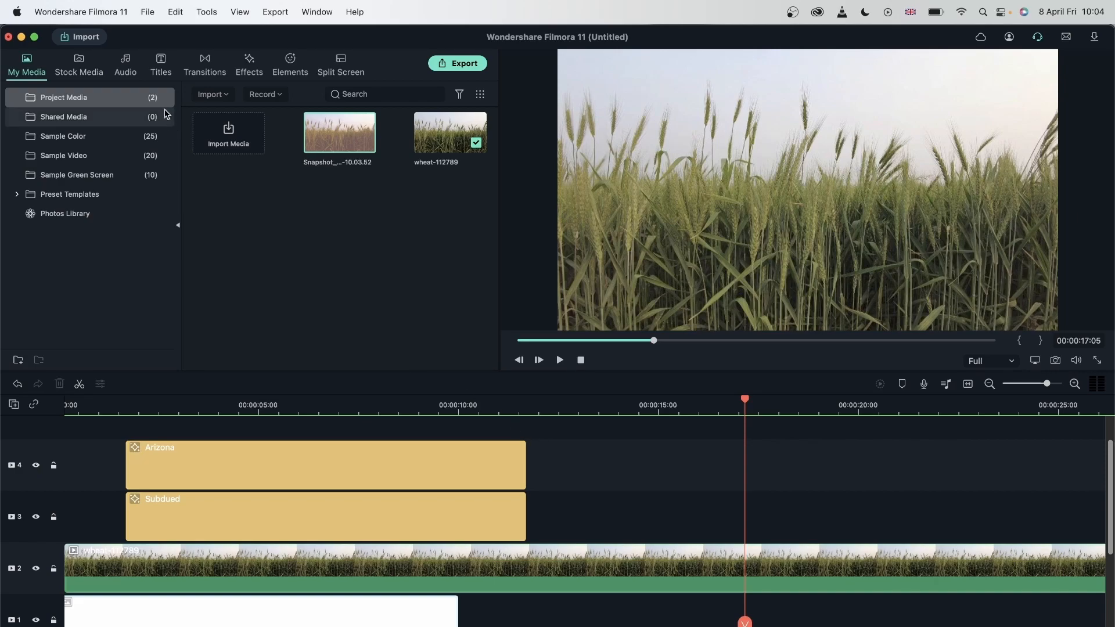
Open the titles library, and review the snapshot folder choices and the General settings in the preferences.
left_click(162, 72)
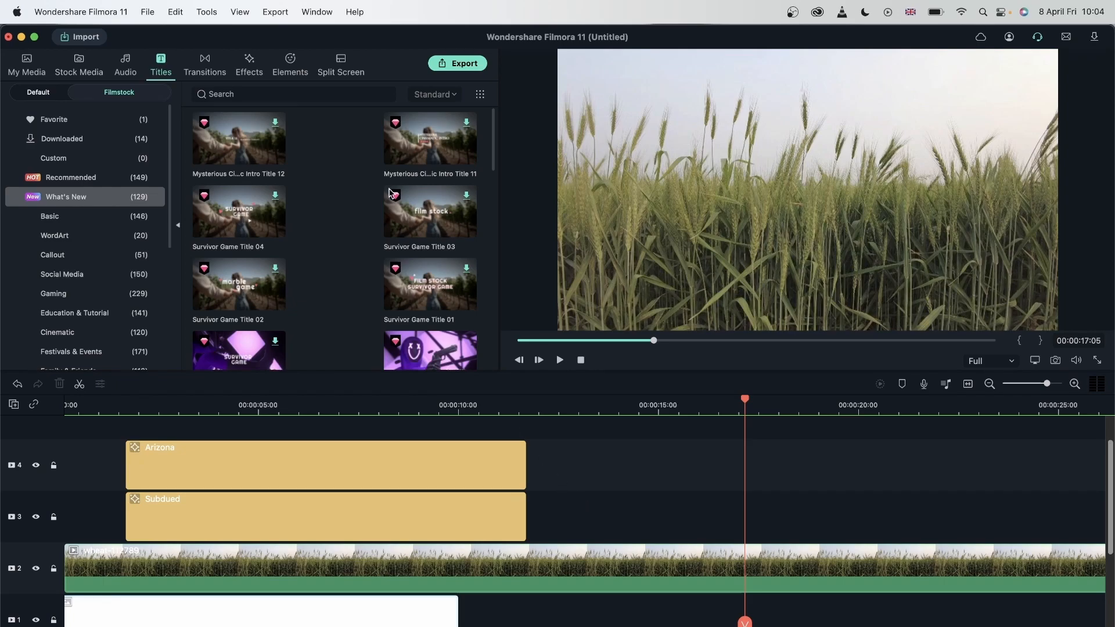
left_click(58, 12)
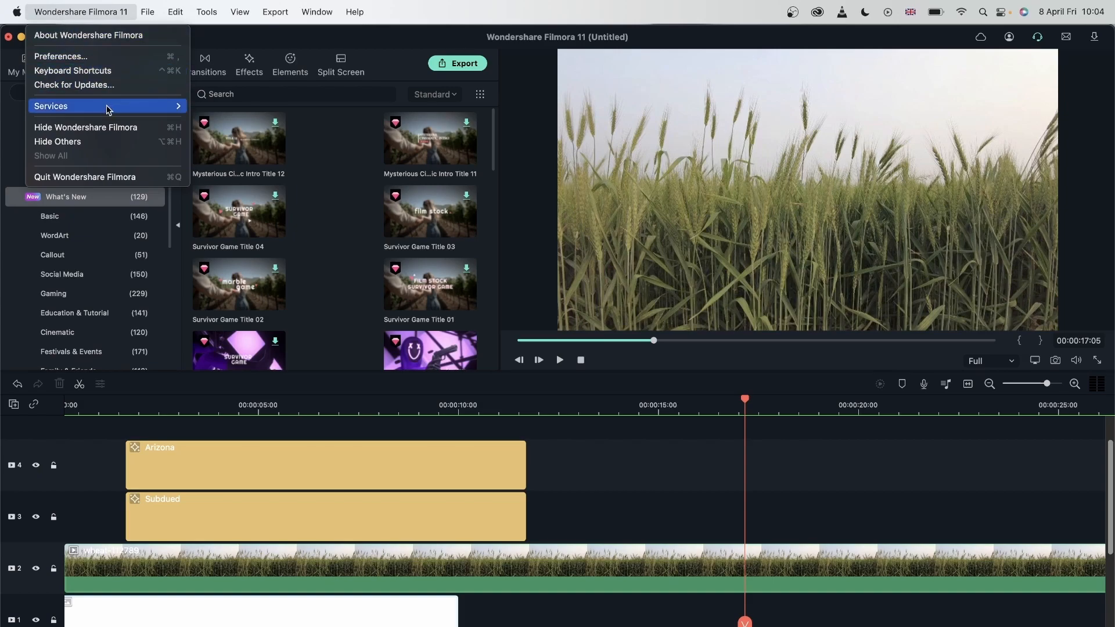
left_click(119, 58)
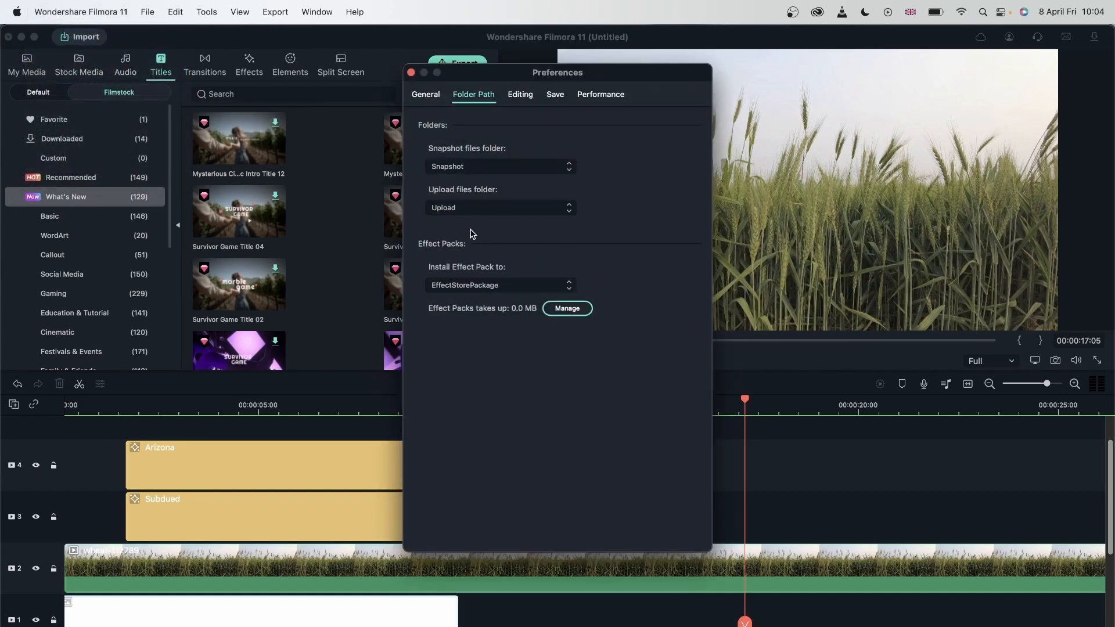
left_click(486, 166)
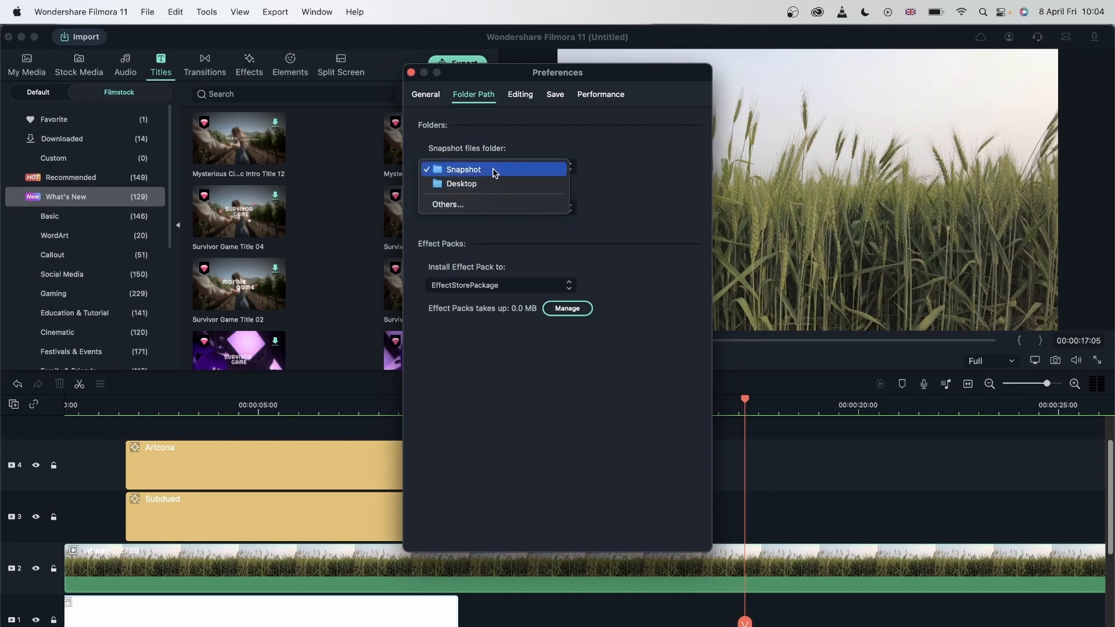
left_click(621, 140)
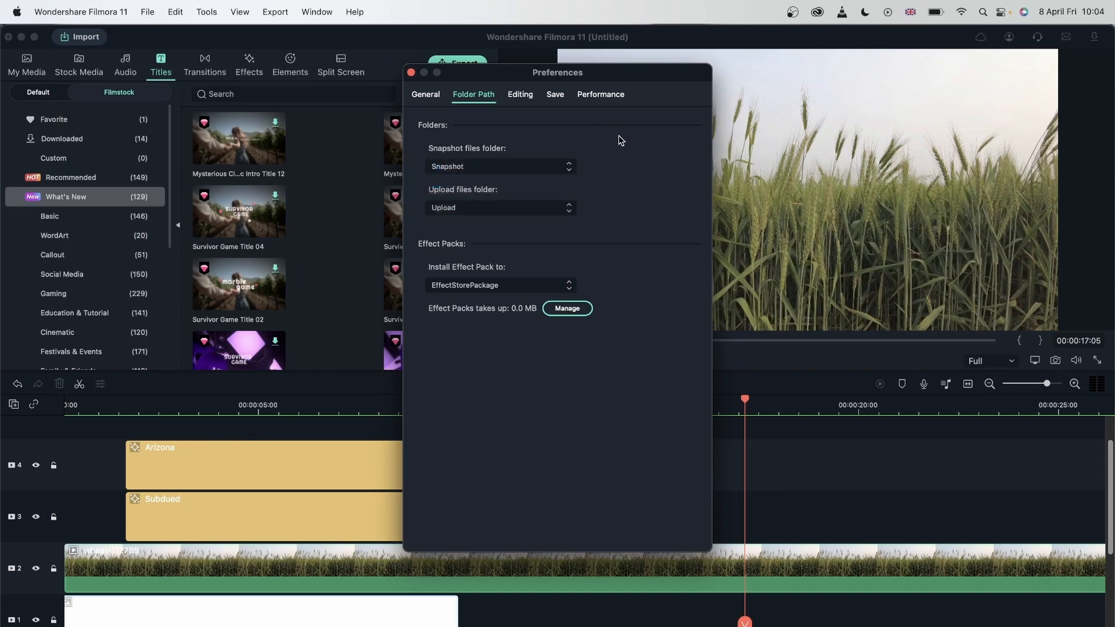
left_click(434, 92)
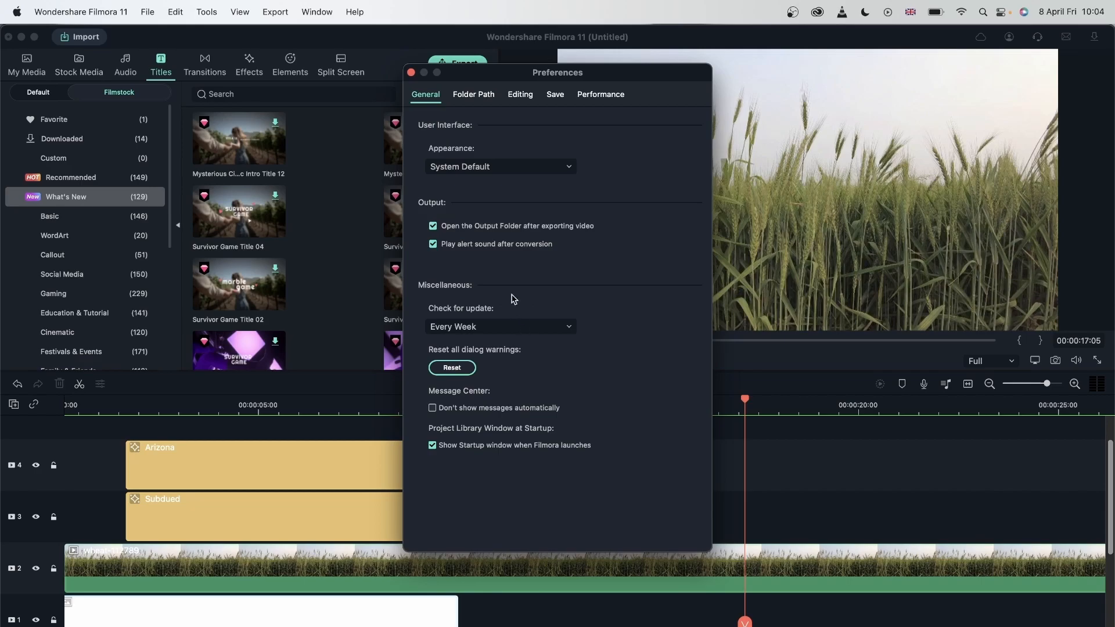
Change the photo placement in the Editing preferences and close the preferences.
left_click(556, 94)
left_click(520, 94)
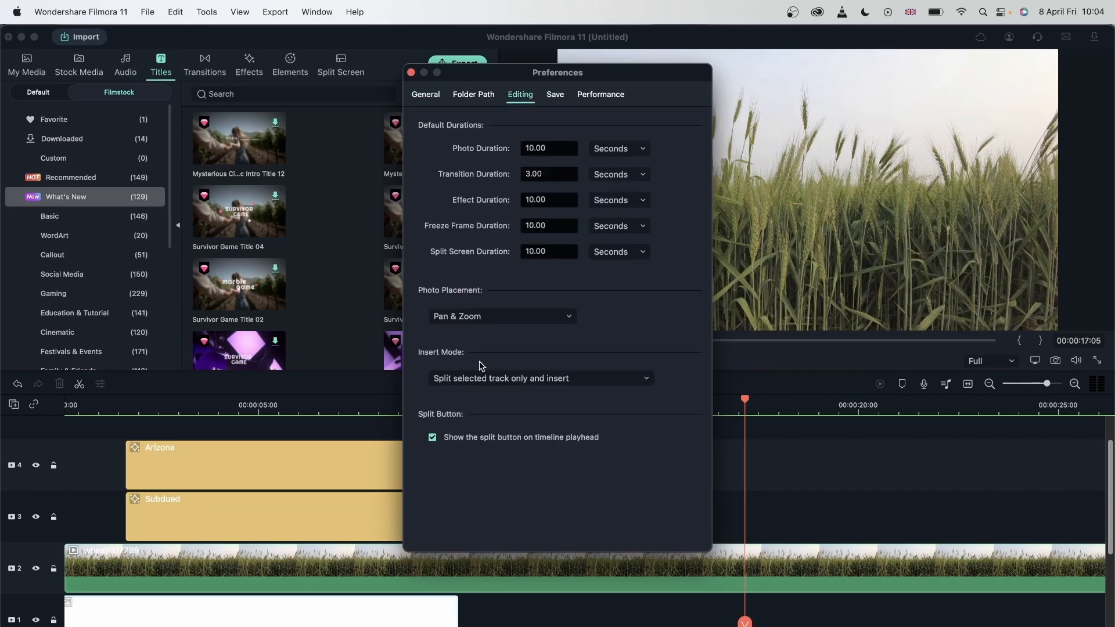
left_click(483, 317)
left_click(485, 289)
left_click(412, 74)
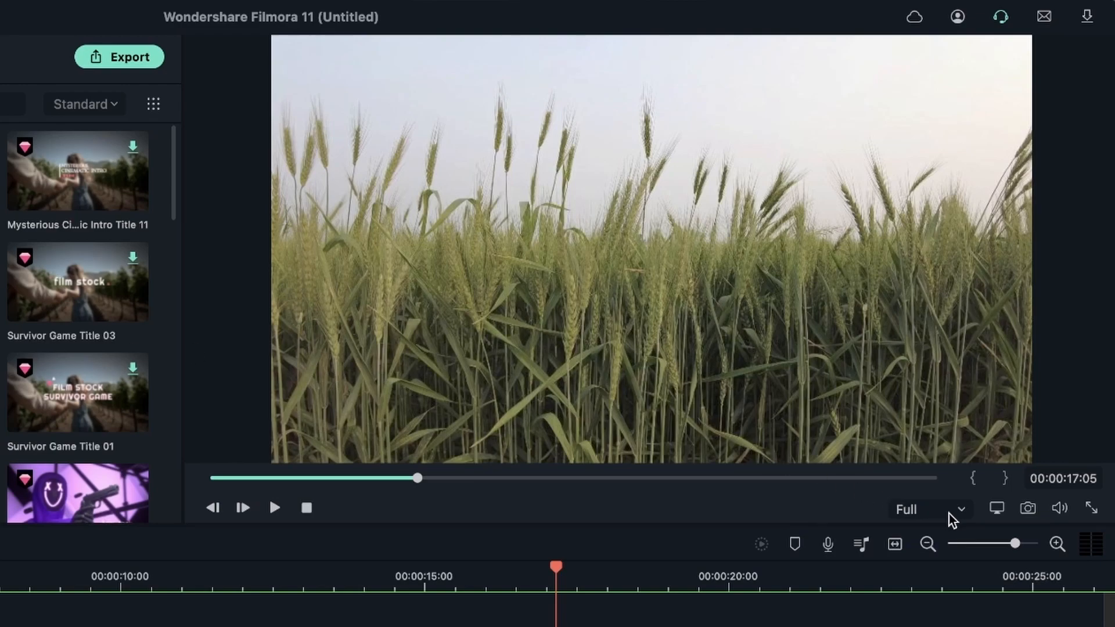
Set the project aspect ratio to 1:1 (Instagram), check the resolution and frame rate choices, and apply the project settings.
left_click(998, 509)
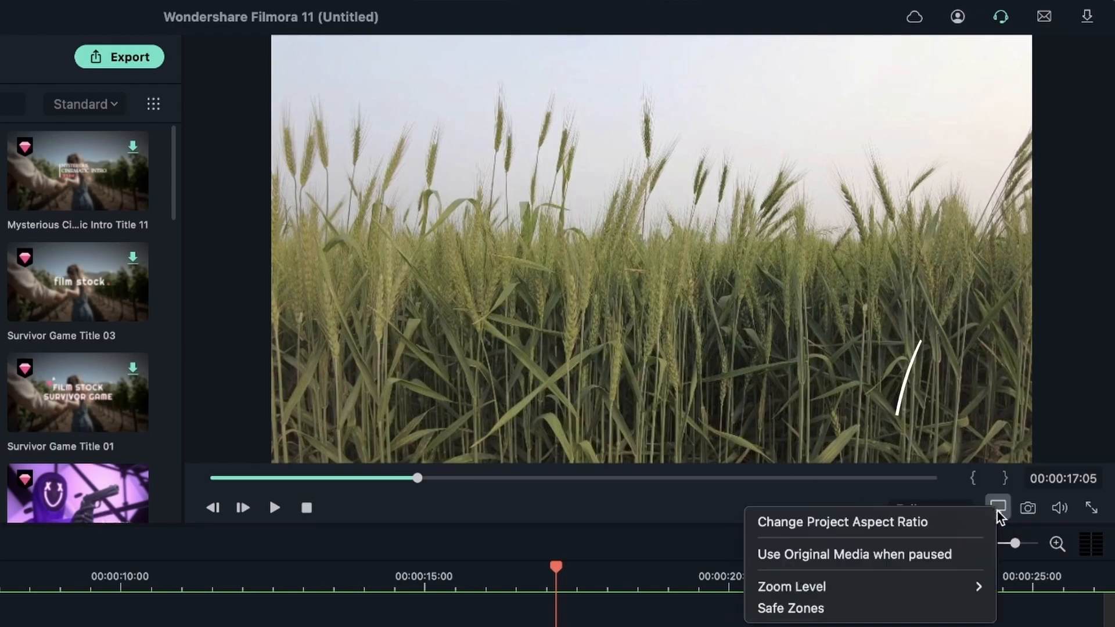
left_click(874, 532)
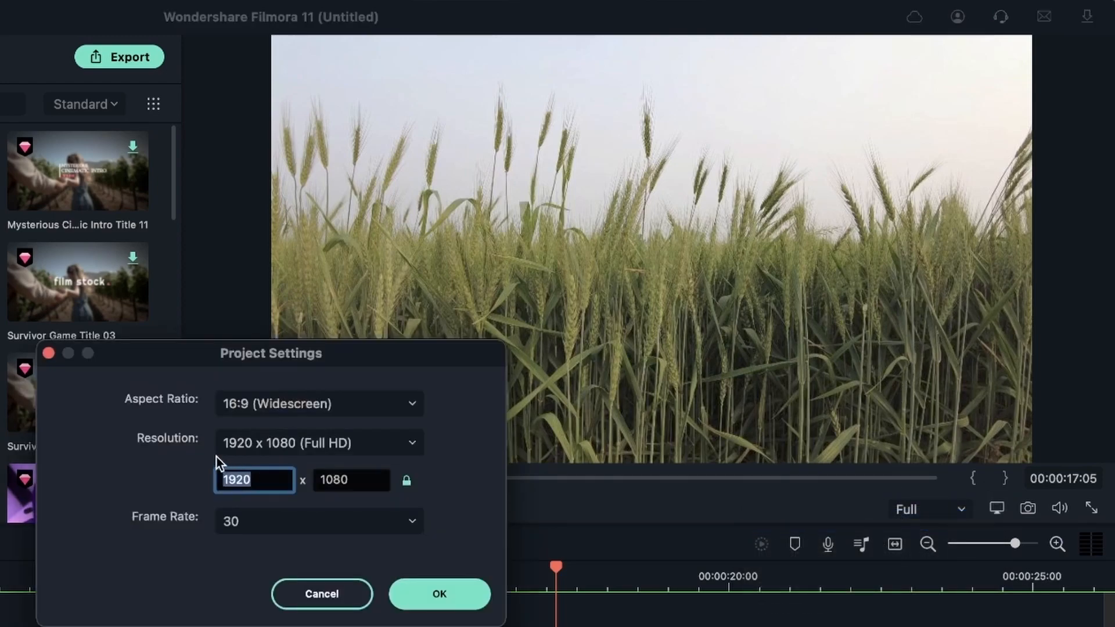
left_click(257, 409)
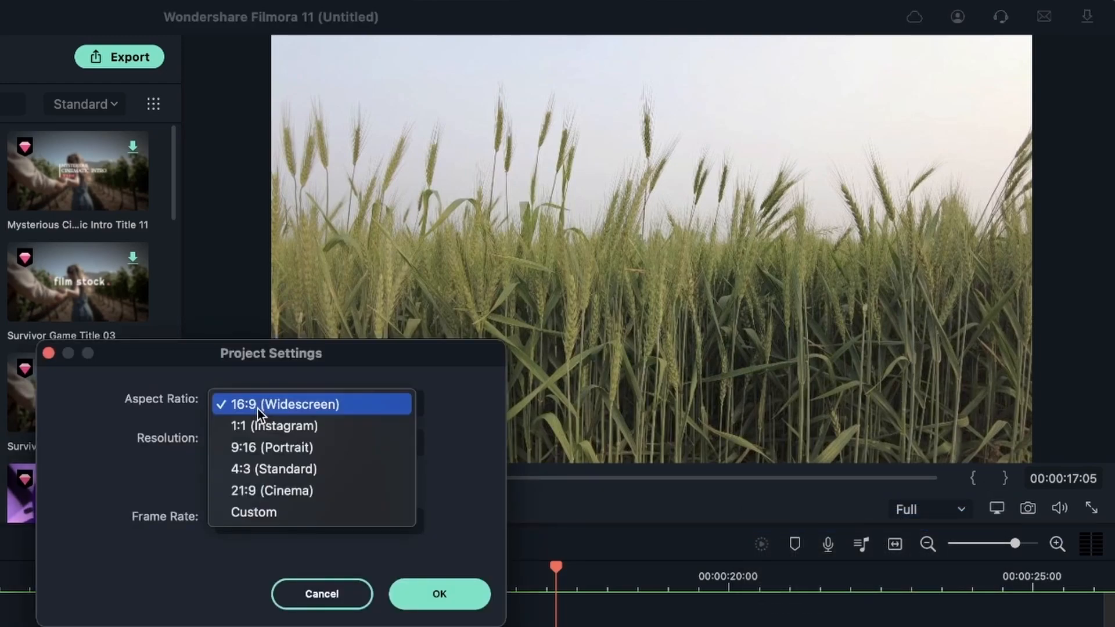
left_click(276, 429)
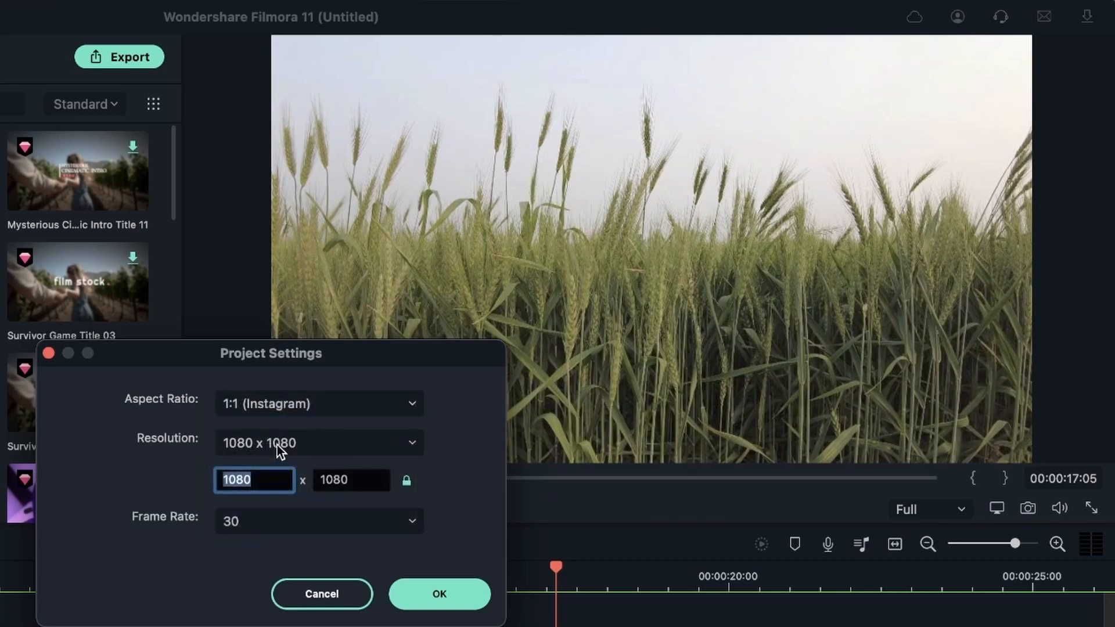
left_click(277, 445)
left_click(282, 467)
left_click(264, 524)
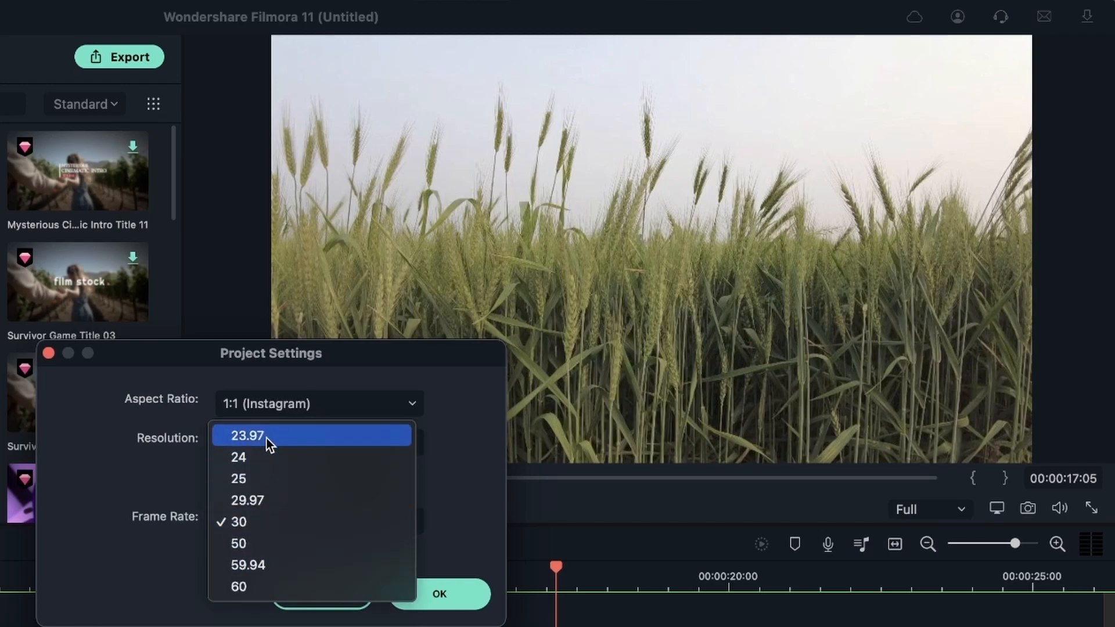
left_click(93, 573)
left_click(461, 594)
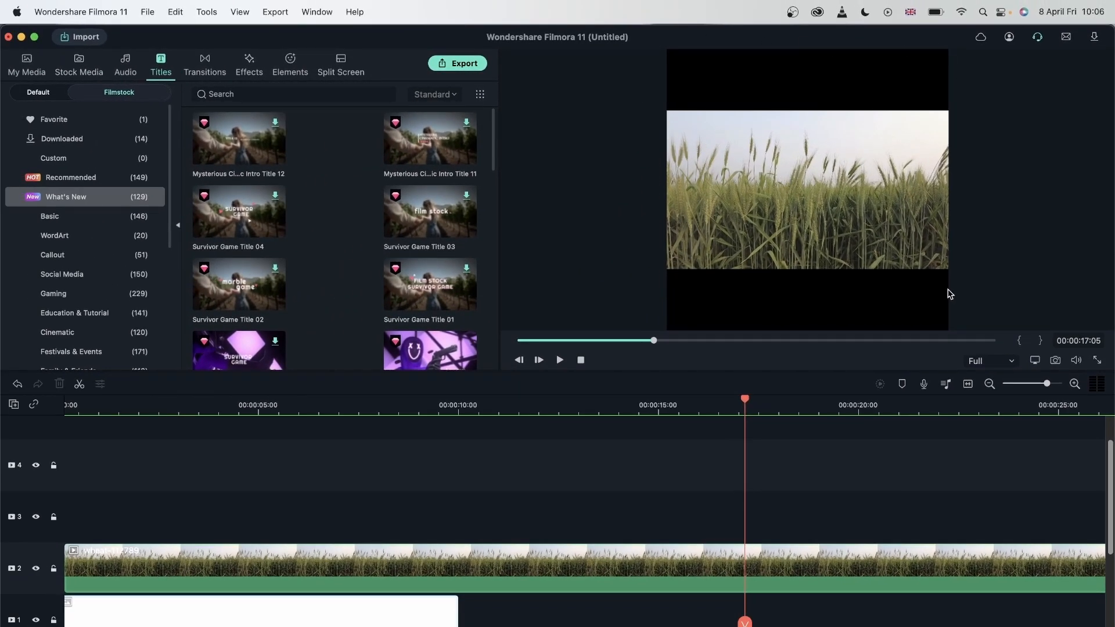
Try scaling the wheat clip on video track 2 to 198.5% to fill the square frame, and undo the scaling.
double_click(496, 548)
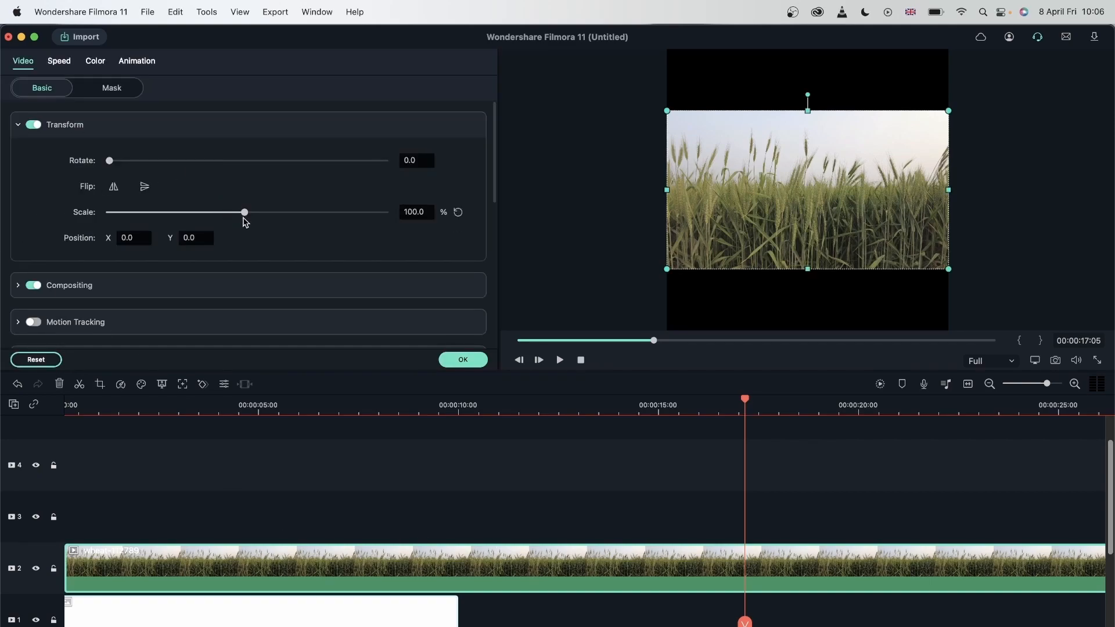
left_click_drag(246, 214, 291, 219)
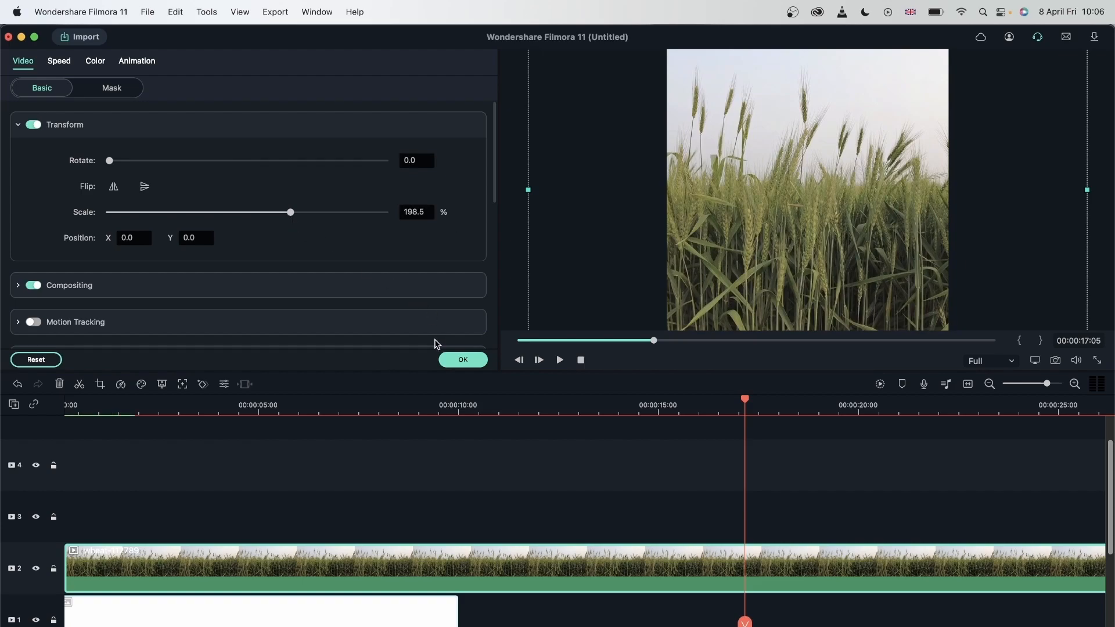
key("super+z")
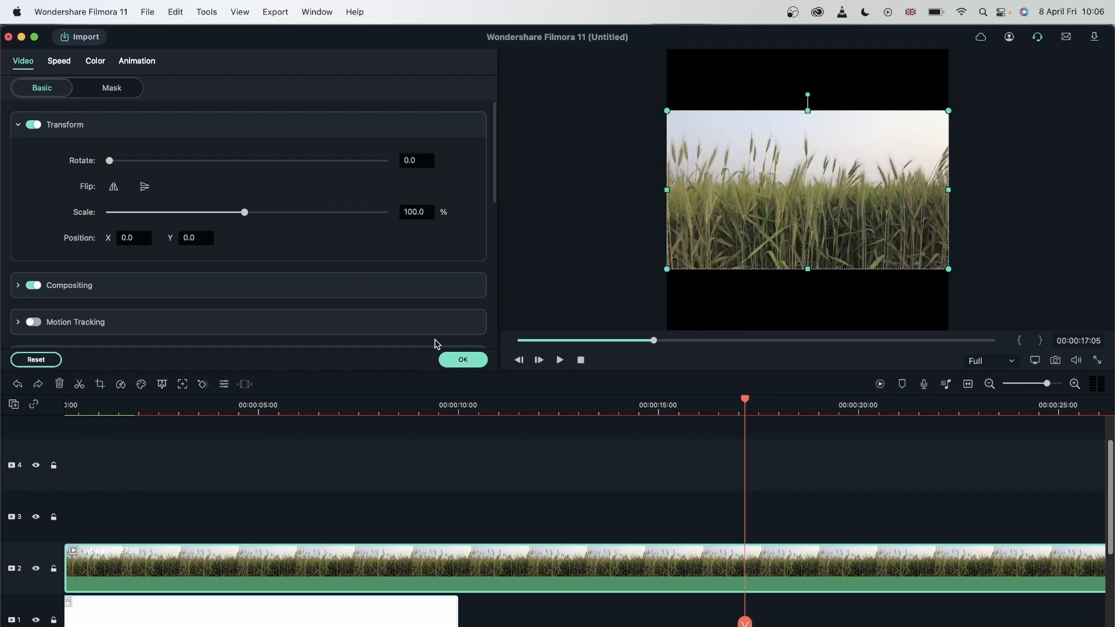
Close the clip's property settings and crop the wheat clip on video track 2 to a 1:1 ratio.
left_click(477, 365)
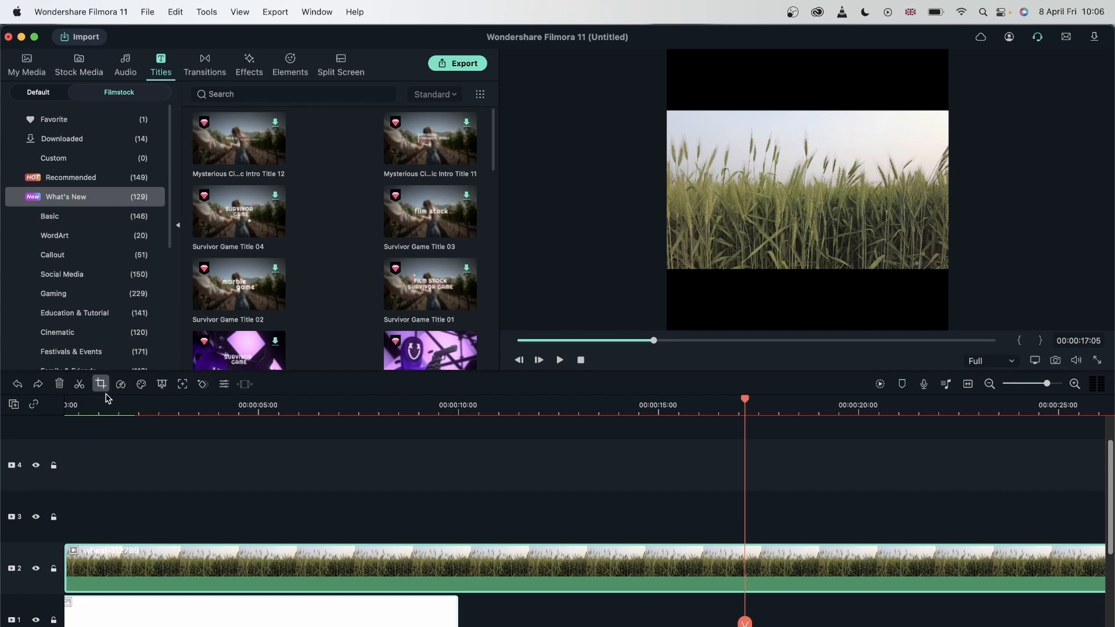
left_click(100, 383)
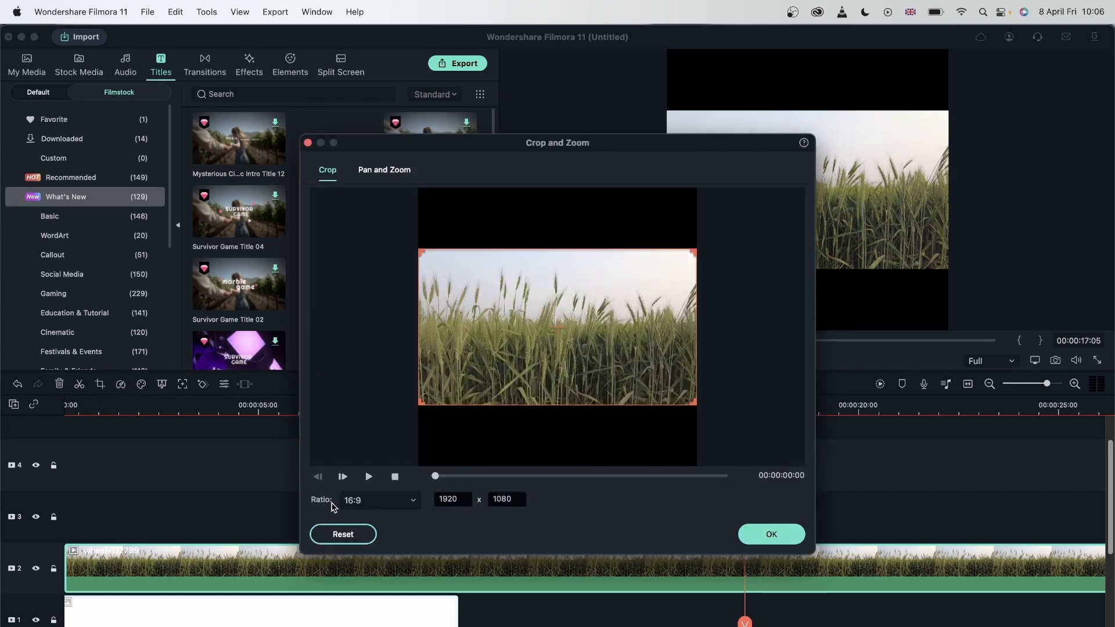
left_click(354, 502)
left_click(364, 525)
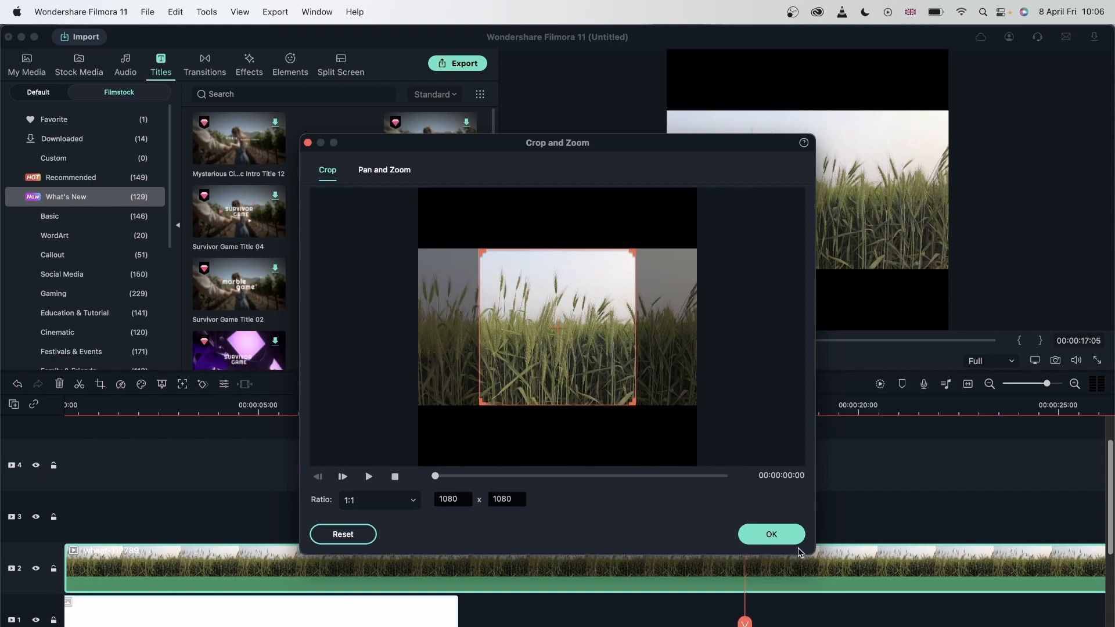
left_click(787, 535)
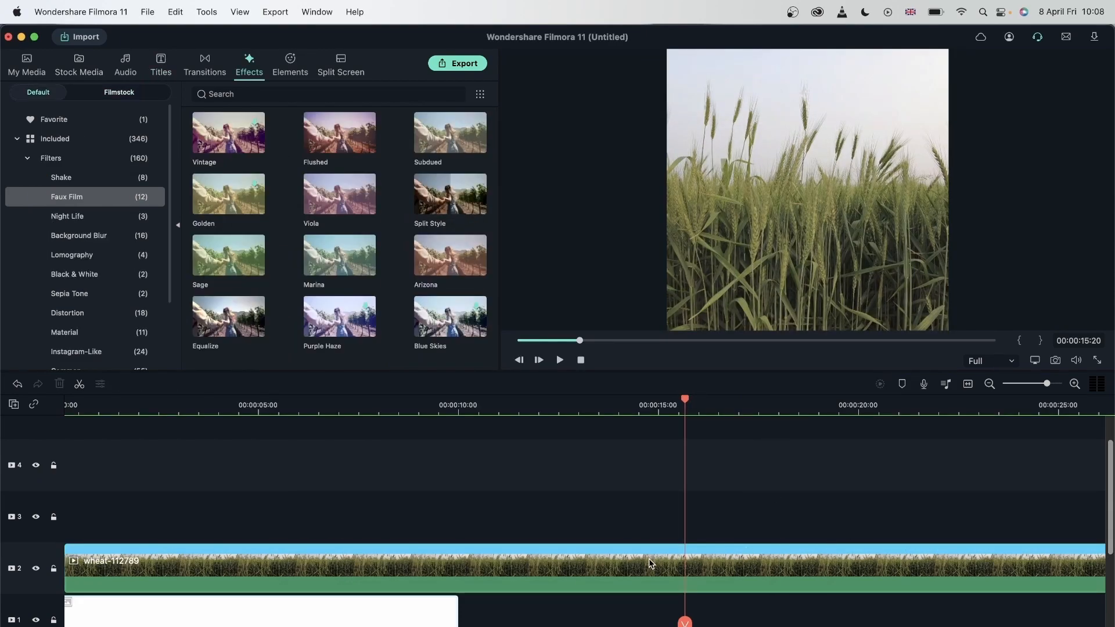
Turn off the use of original media when paused for the preview.
left_click(669, 544)
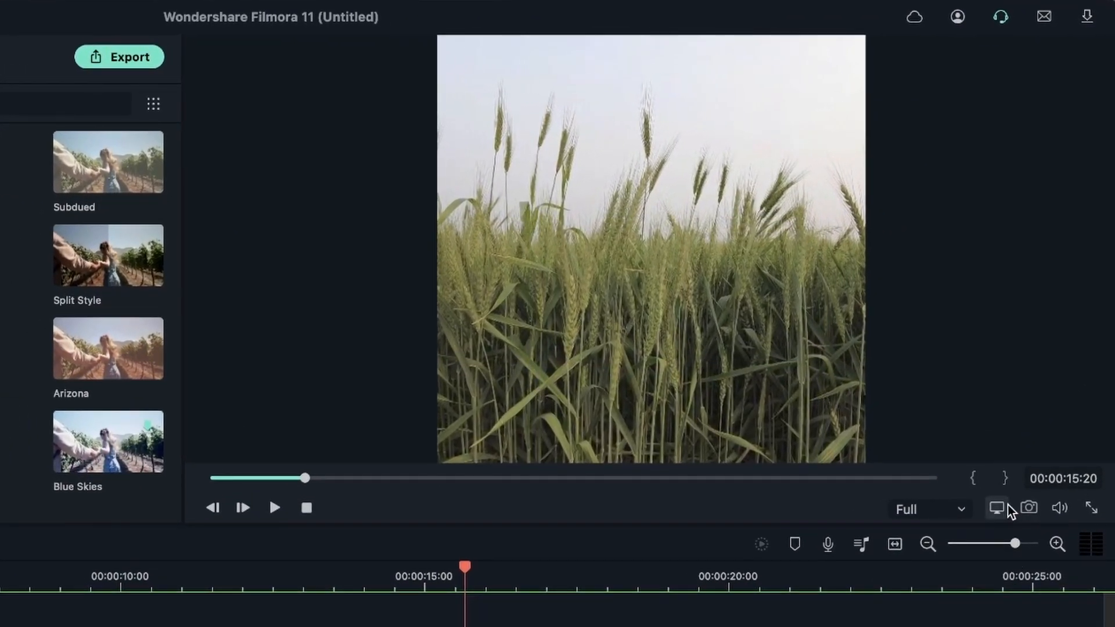
left_click(1027, 392)
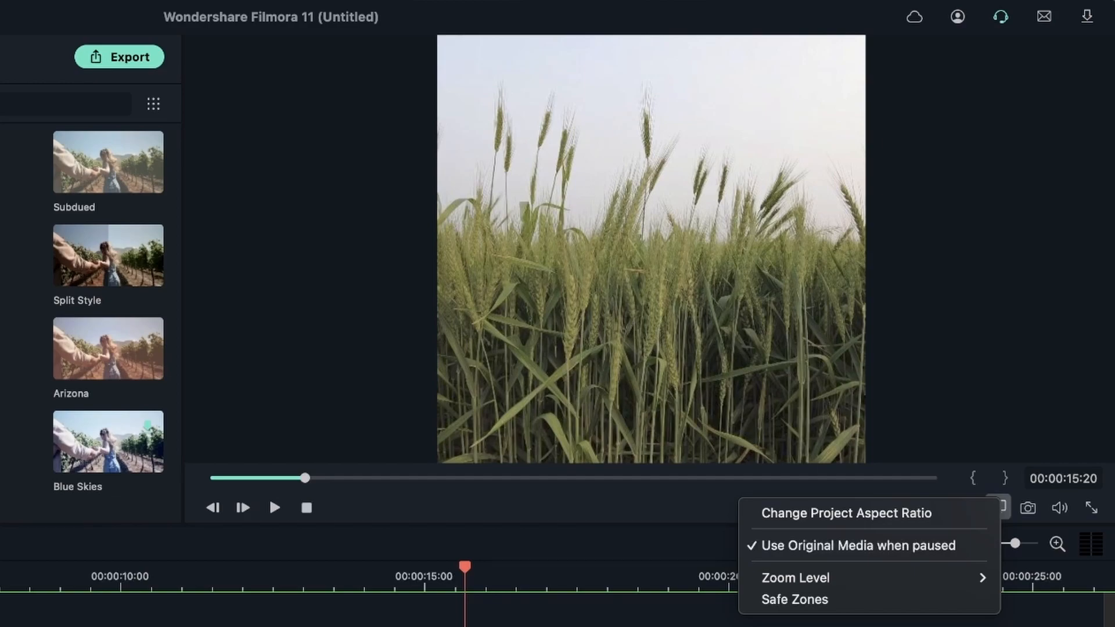
left_click(806, 546)
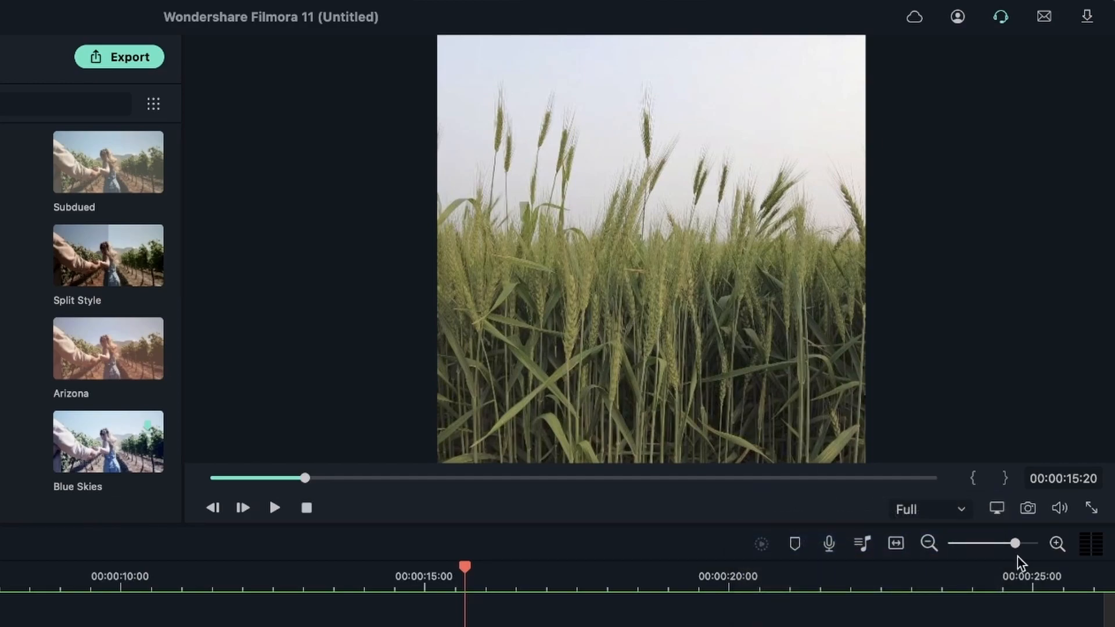
Try a strong magnification and the 10% zoom level on the preview, and return the zoom level to Fit.
left_click(997, 507)
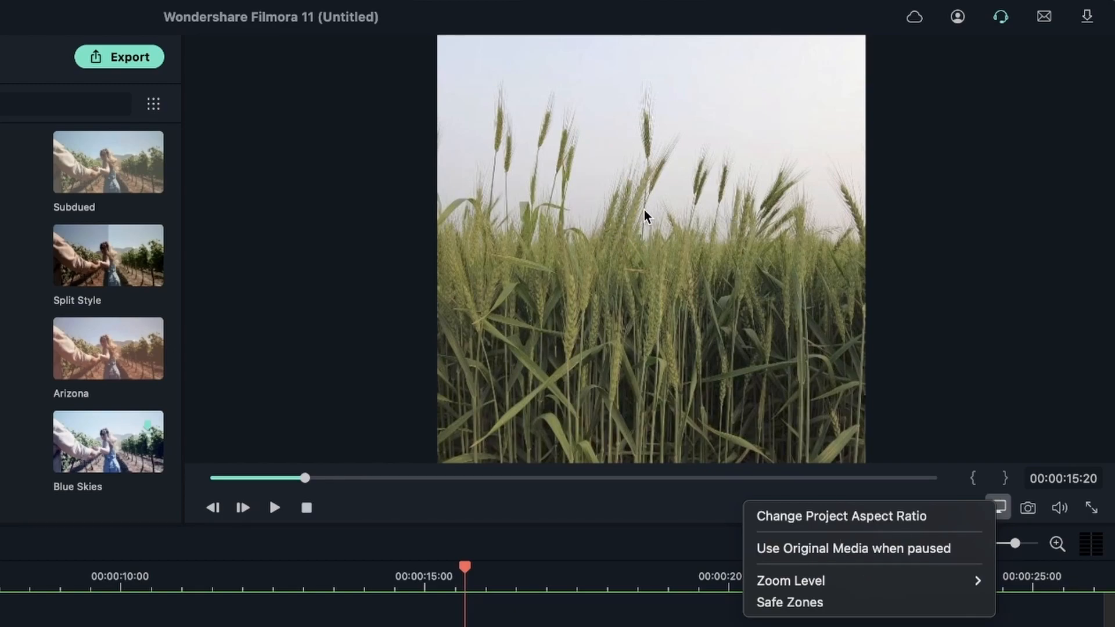
mouse_move(875, 583)
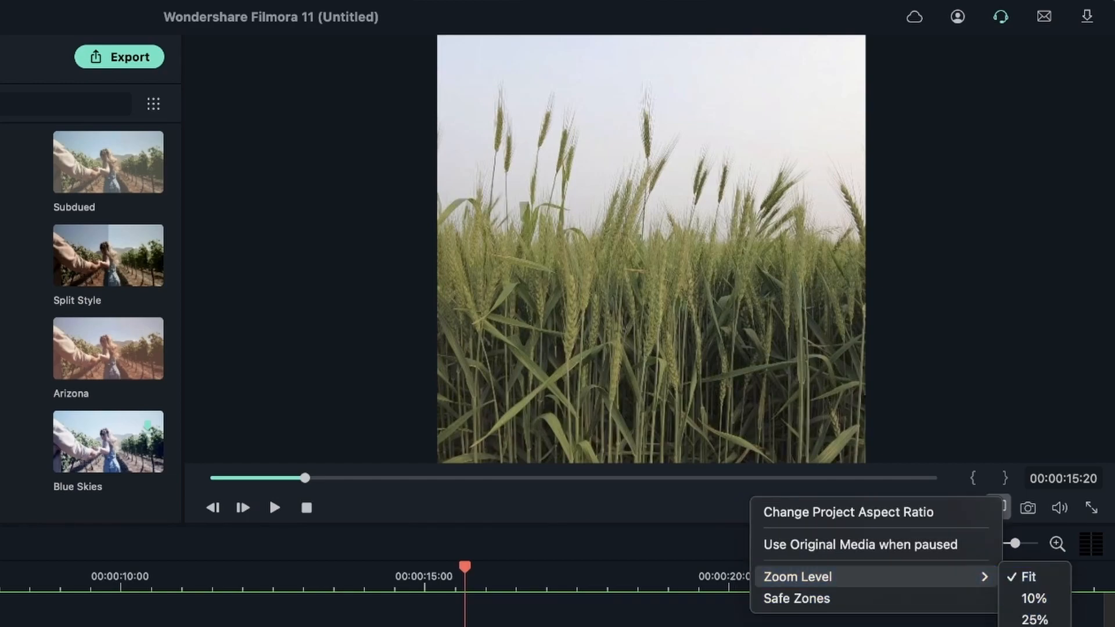
left_click(1034, 626)
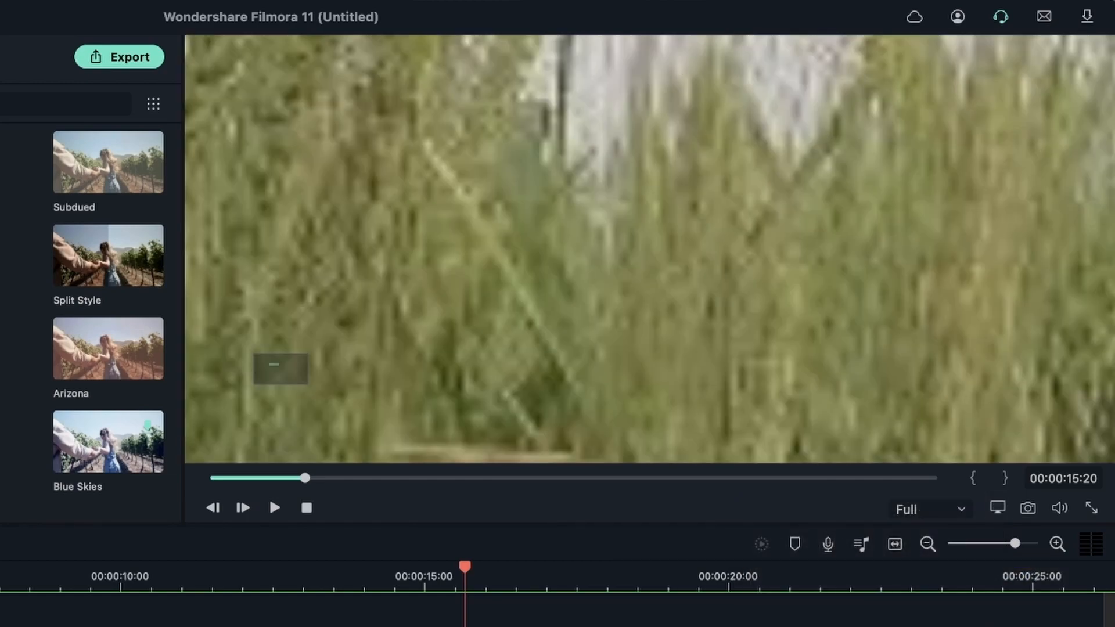
left_click(1004, 513)
mouse_move(919, 585)
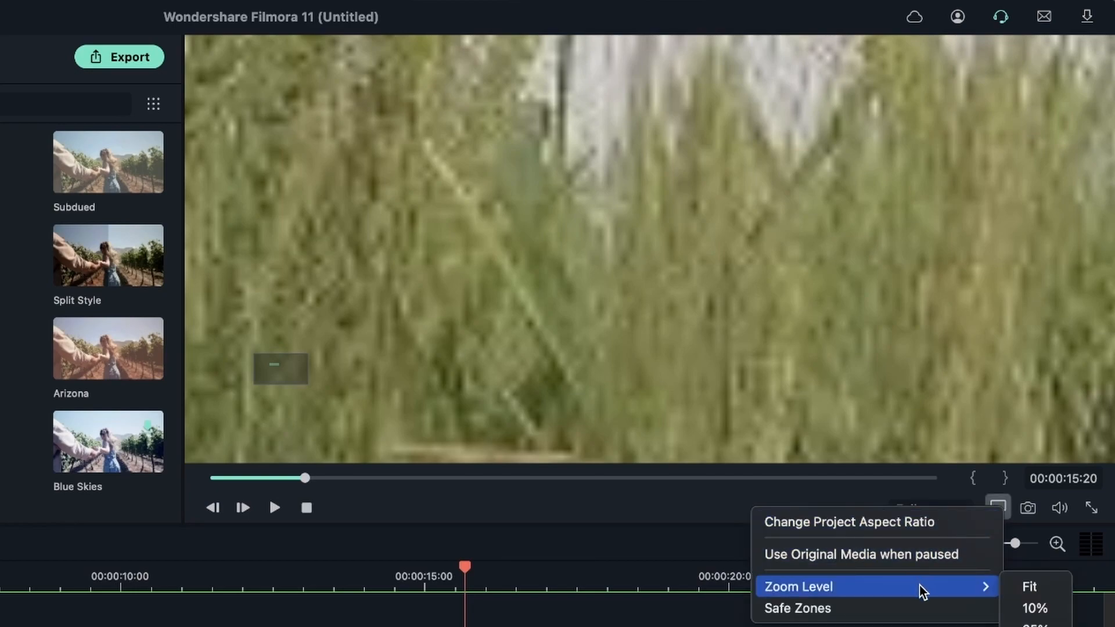
left_click(1013, 607)
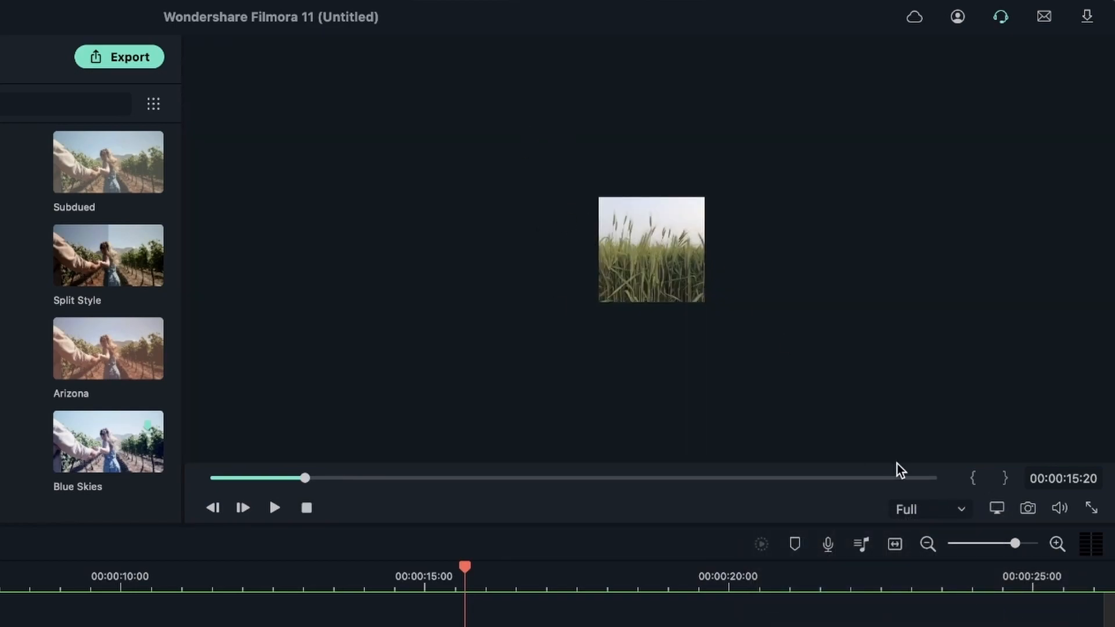
left_click(996, 507)
mouse_move(965, 580)
left_click(1030, 584)
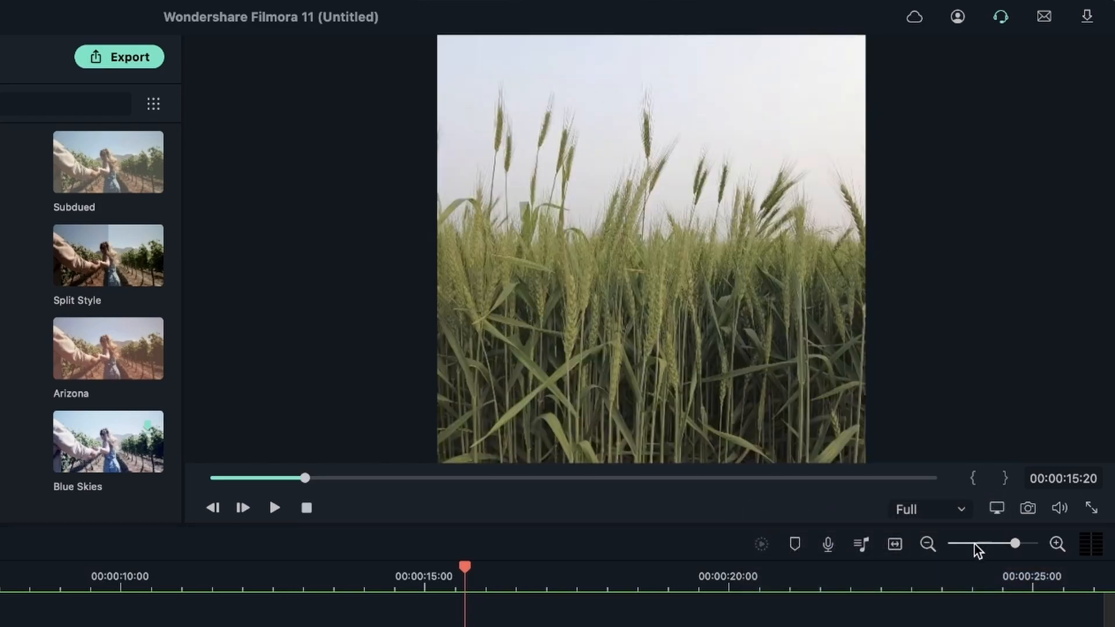
Show the safe zones in the preview and change the project aspect ratio to 16:9 (Widescreen).
left_click(999, 506)
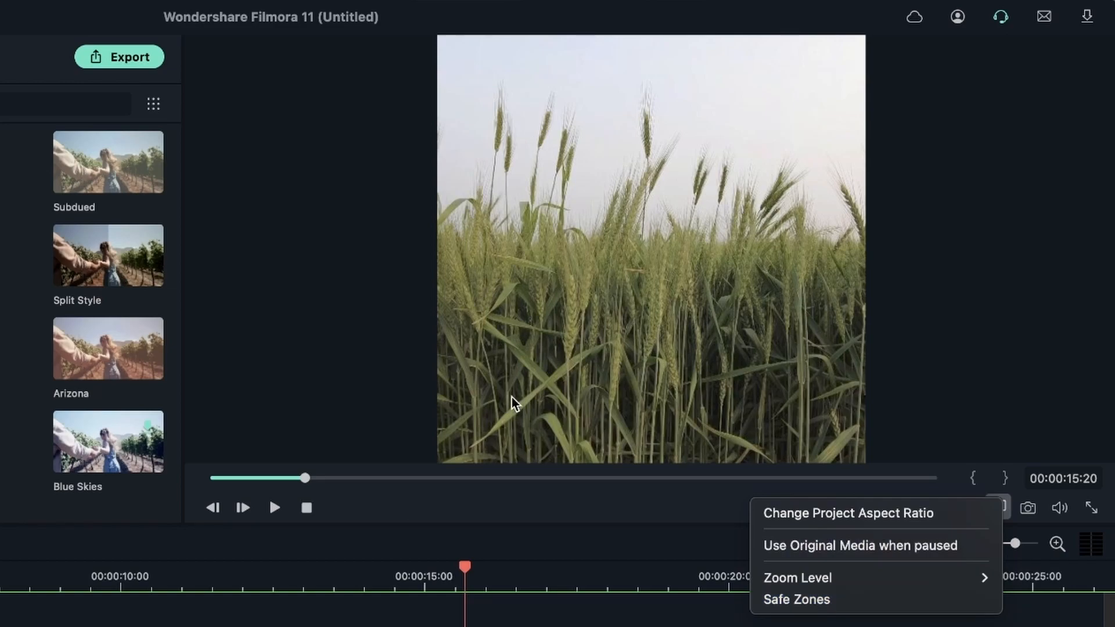
left_click(843, 592)
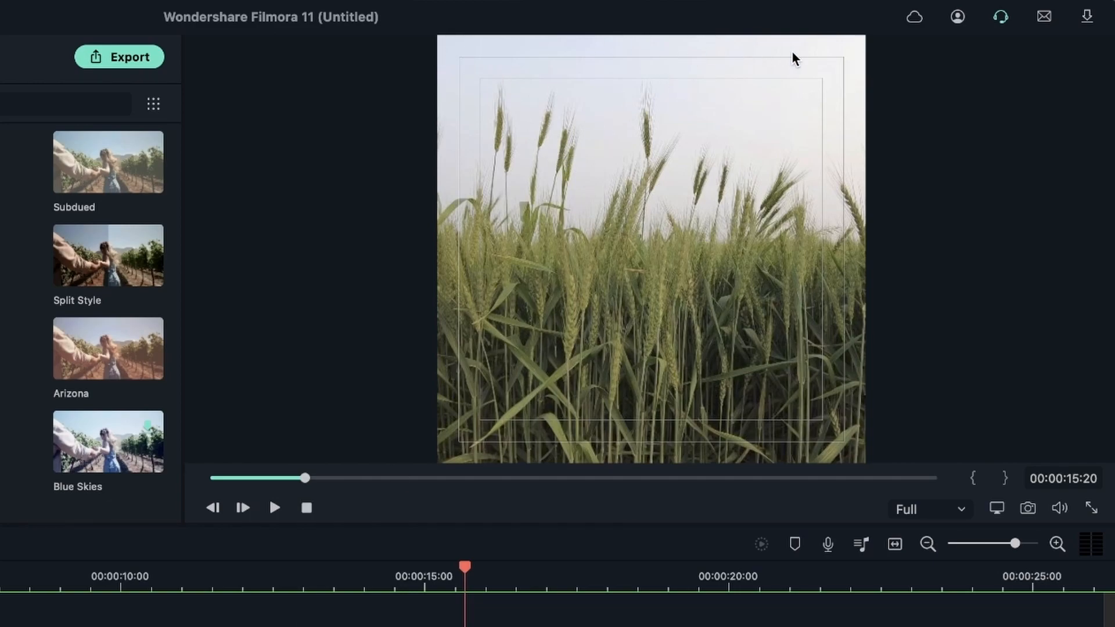
left_click(1000, 509)
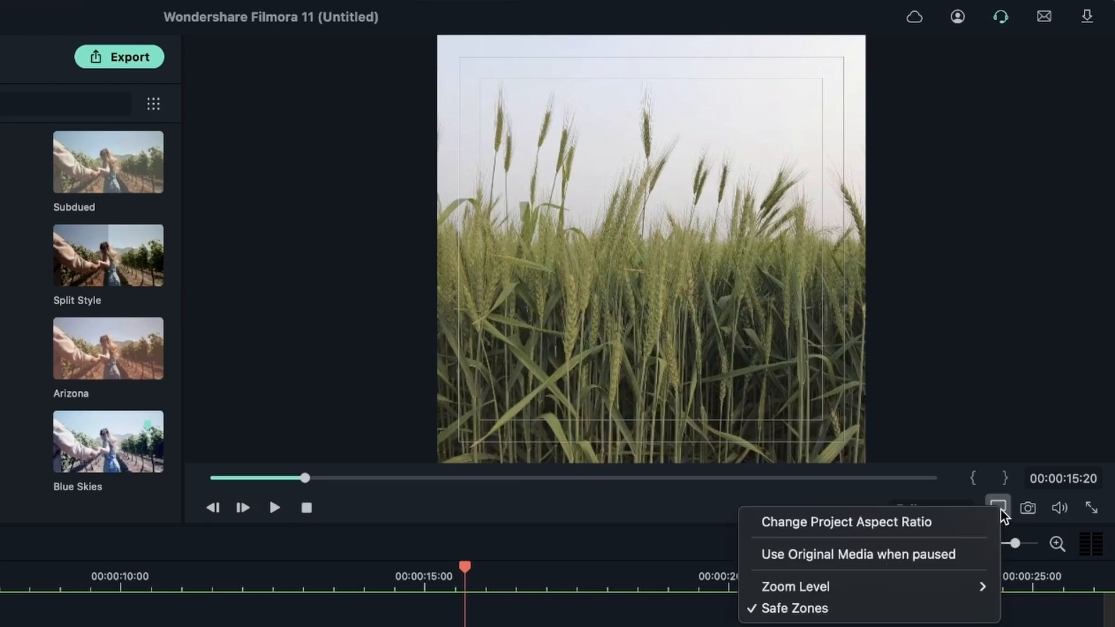
left_click(939, 523)
left_click(336, 403)
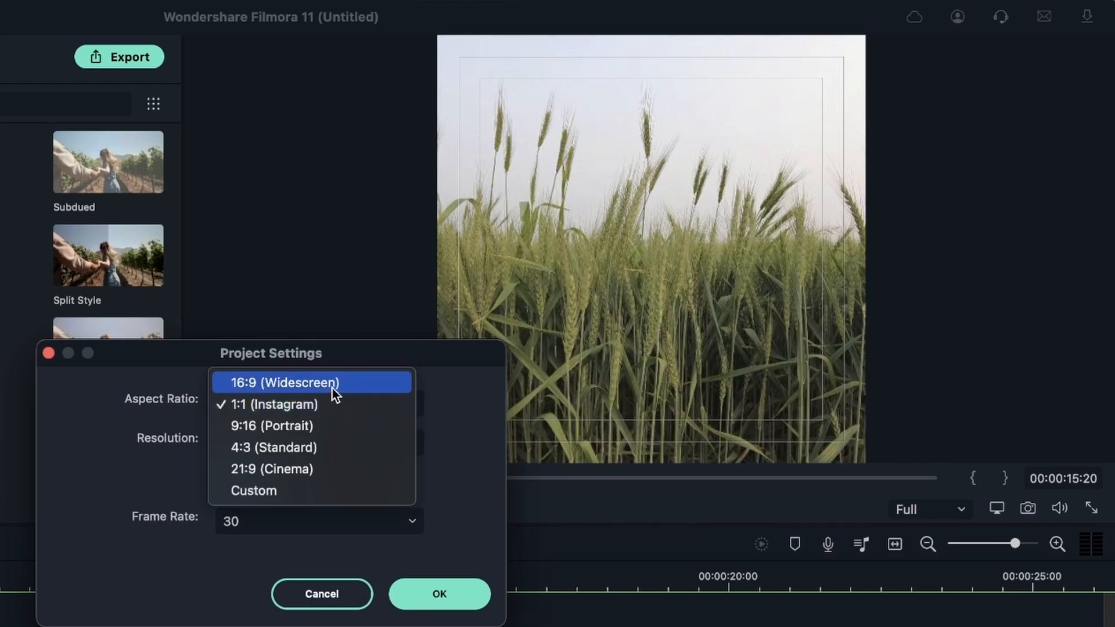
left_click(332, 387)
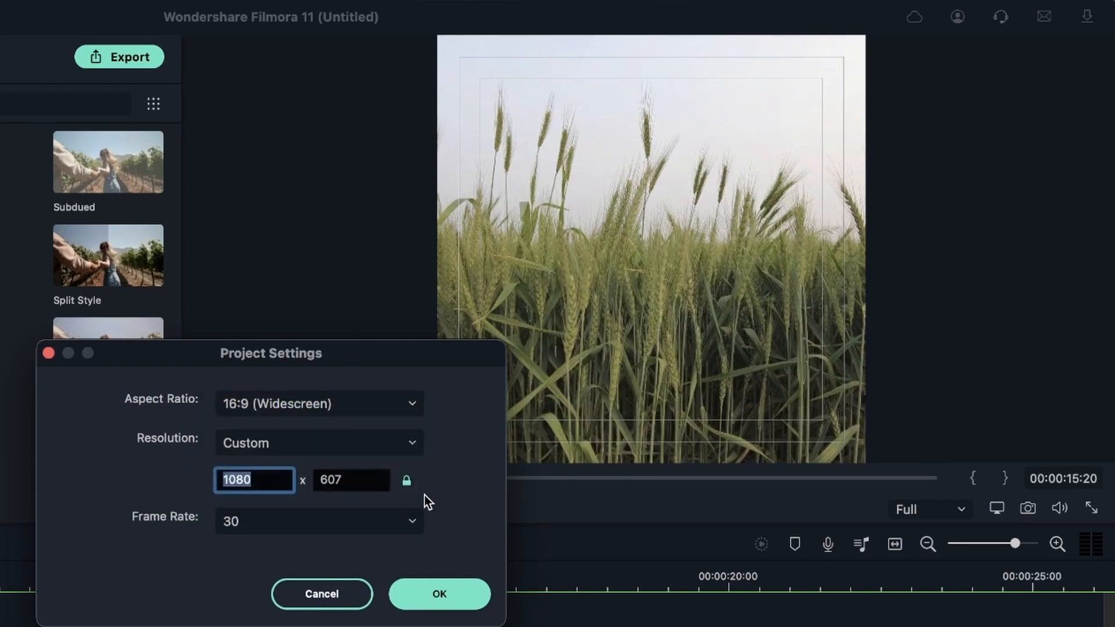
left_click(459, 590)
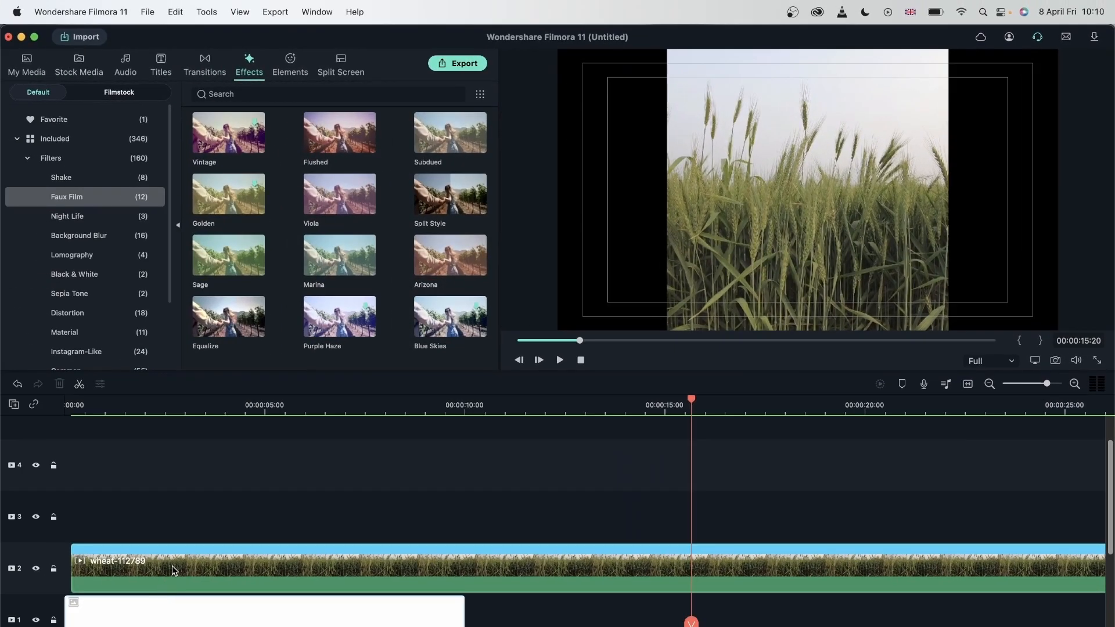
Reset the crop of the wheat clip on video track 2 to its Original Ratio.
left_click(173, 569)
left_click(101, 385)
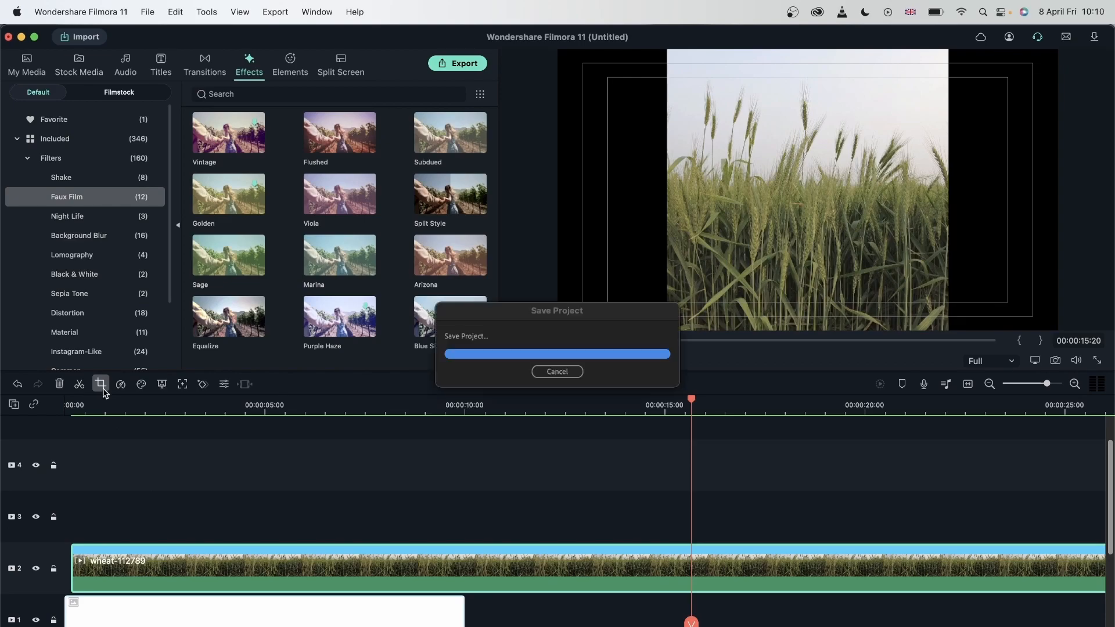
left_click(397, 505)
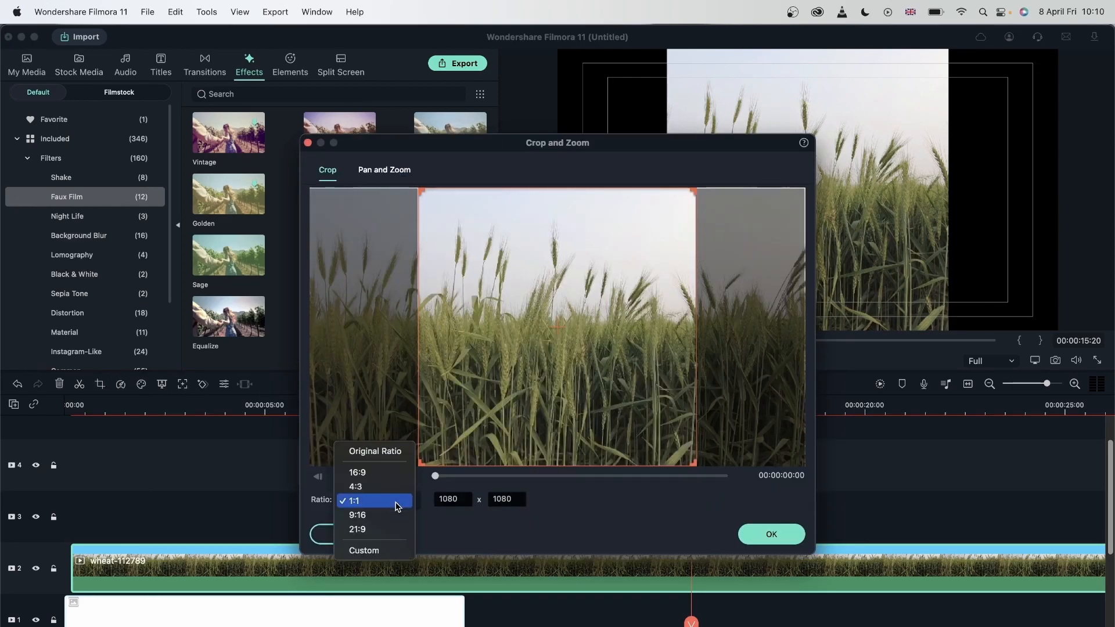
left_click(384, 451)
left_click(745, 540)
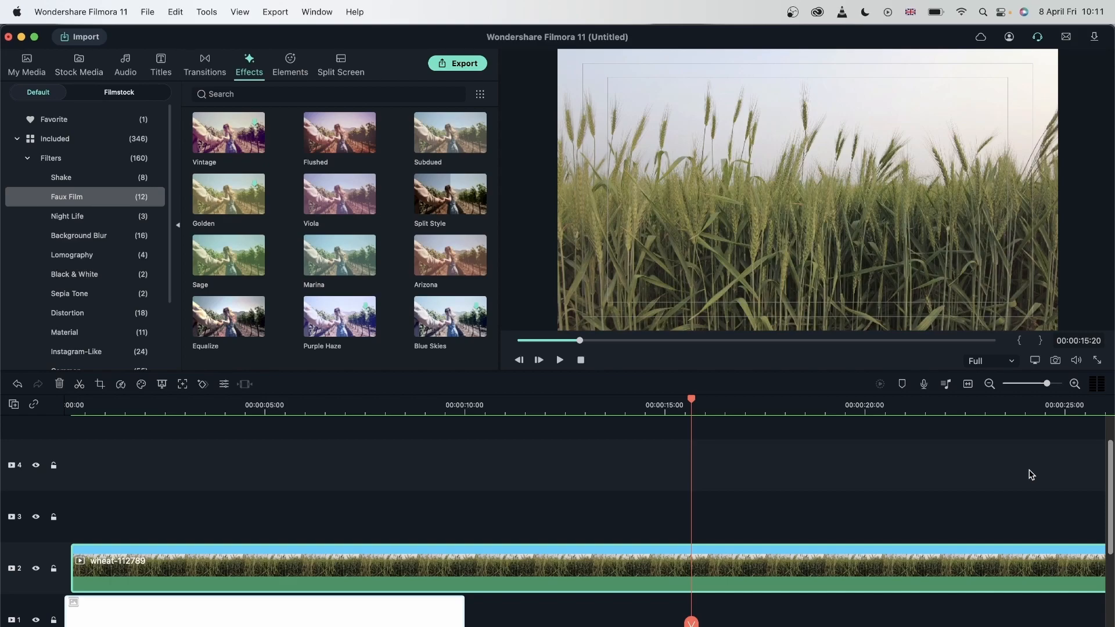
Try lowering and raising the preview volume, and view the preview in full screen before returning to the editor.
left_click(1077, 361)
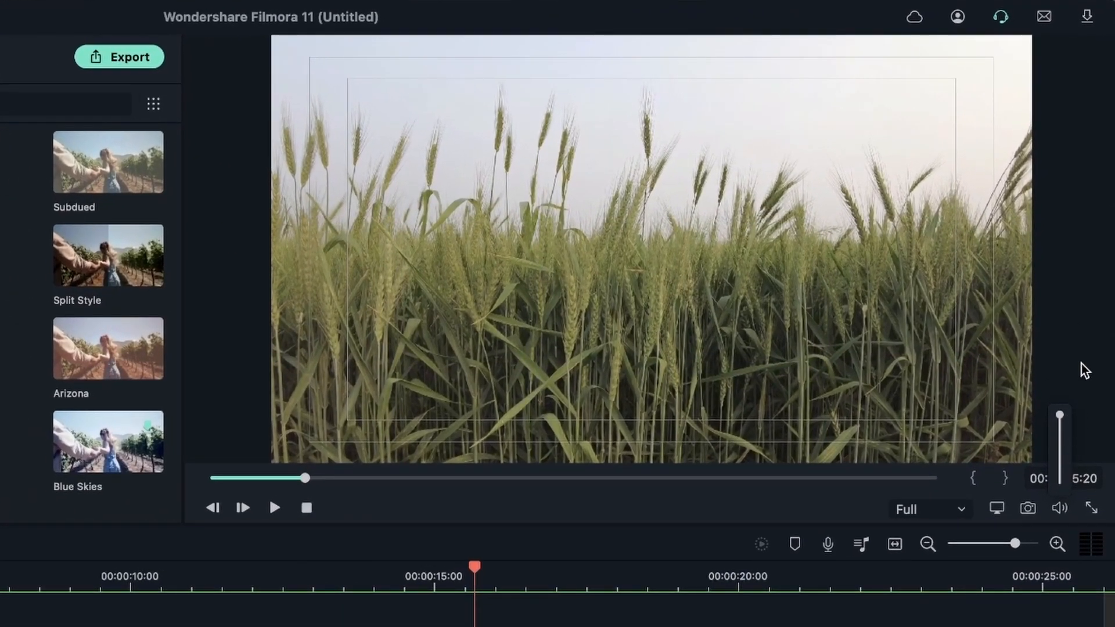
left_click_drag(1082, 364, 1090, 425)
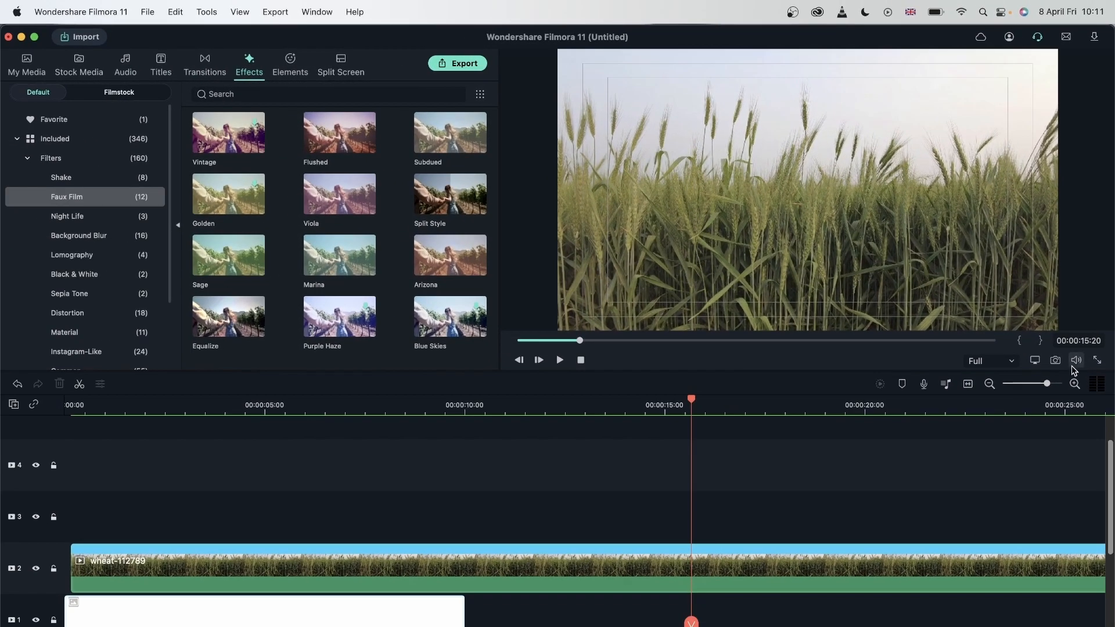
mouse_move(1060, 508)
left_click_drag(1077, 341, 1079, 252)
left_click(970, 483)
left_click(1097, 360)
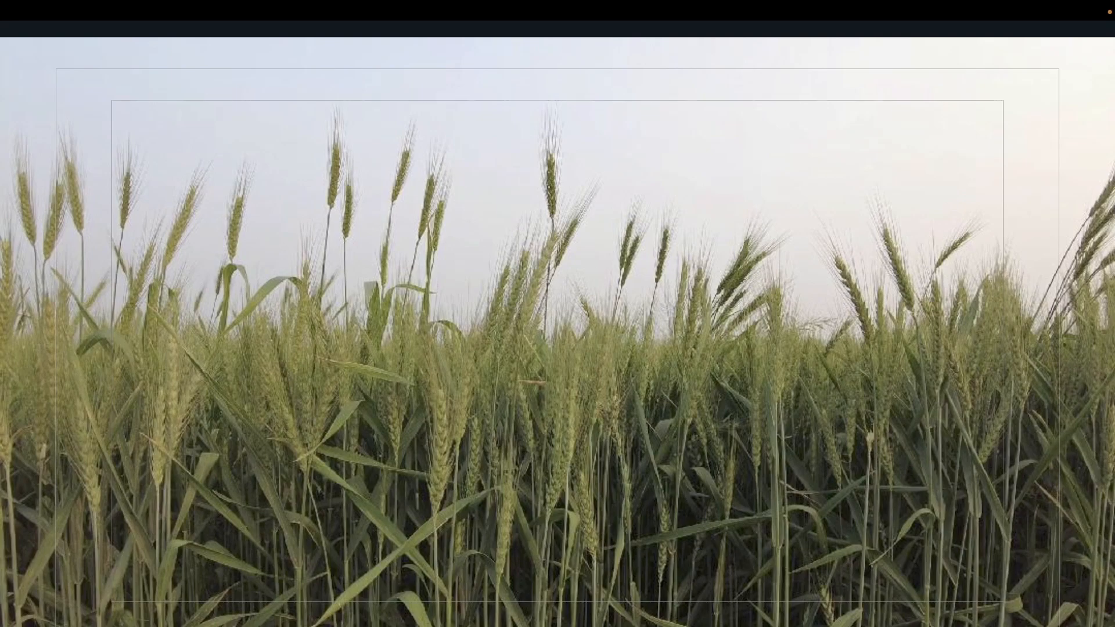
key("Escape")
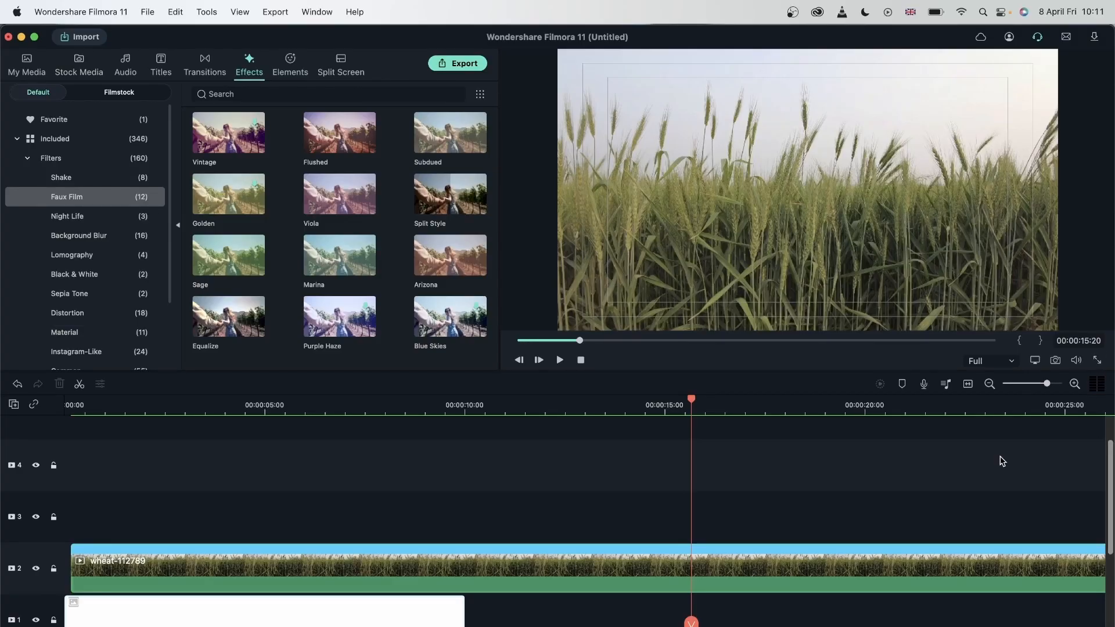